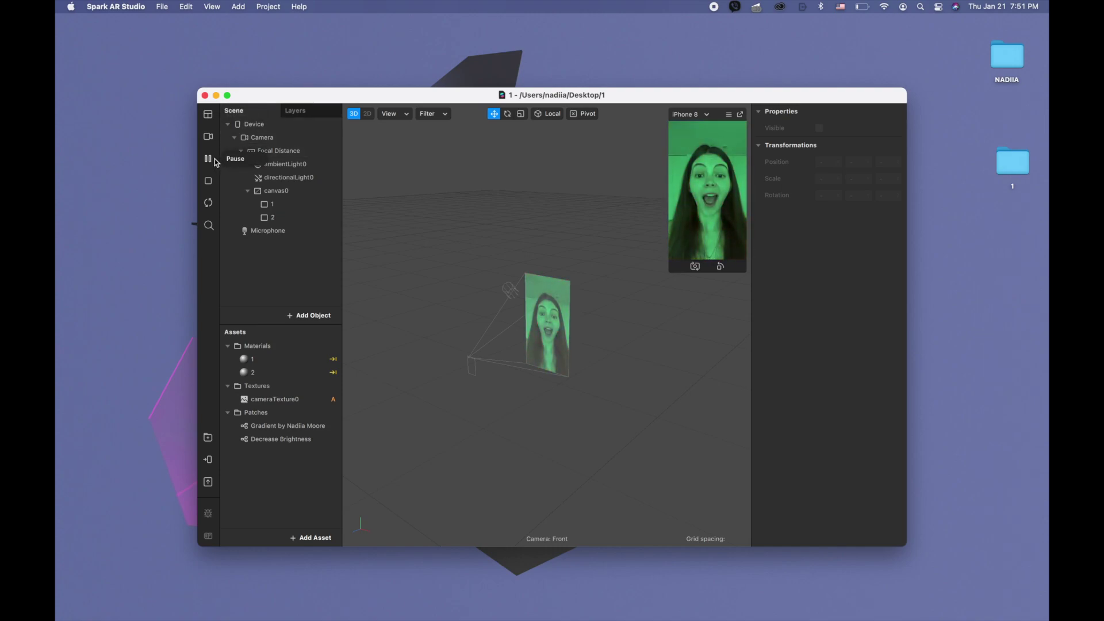
Step: Close the green-filter project, start a new Blank Project, and pause the preview video
click(205, 97)
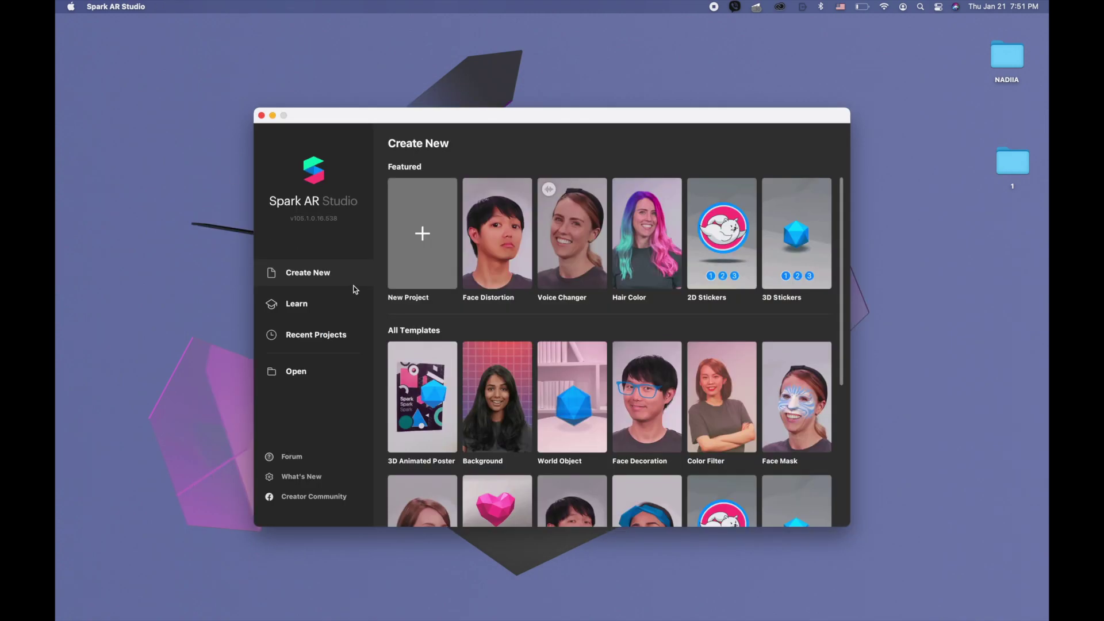
click(429, 246)
click(642, 412)
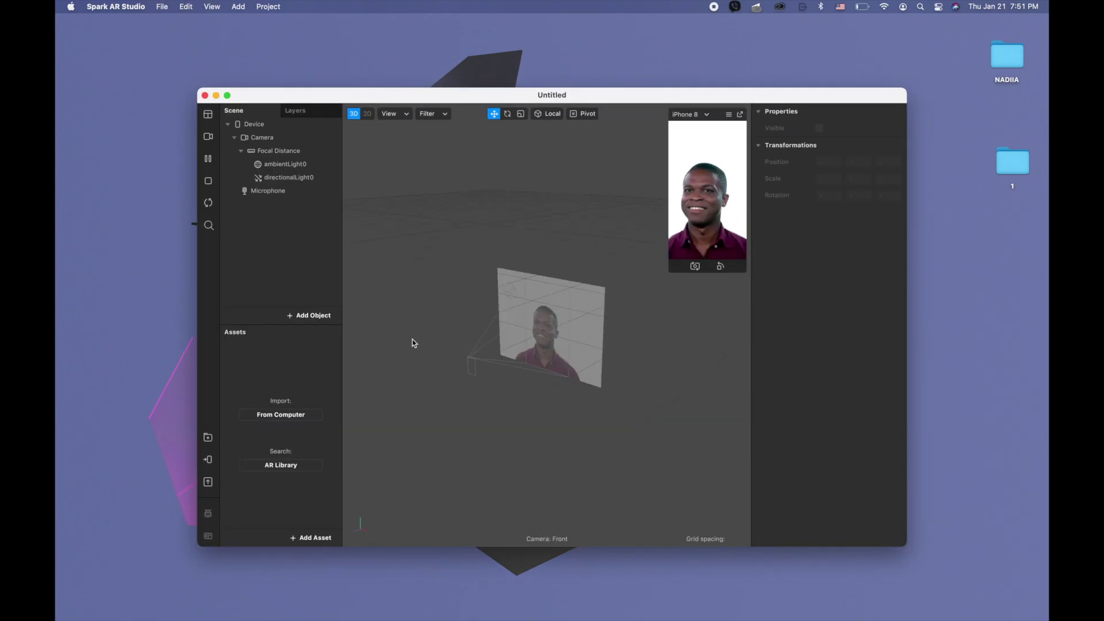
click(209, 158)
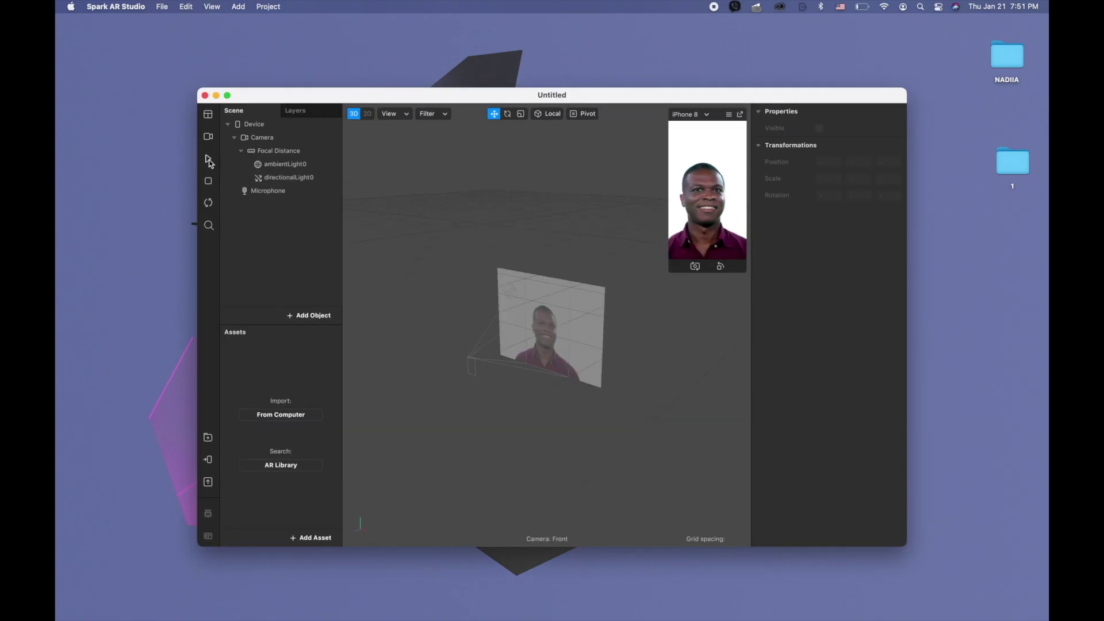
Step: Bring back the Gumroad window and scroll through the Spark AR filter asset listings
click(65, 492)
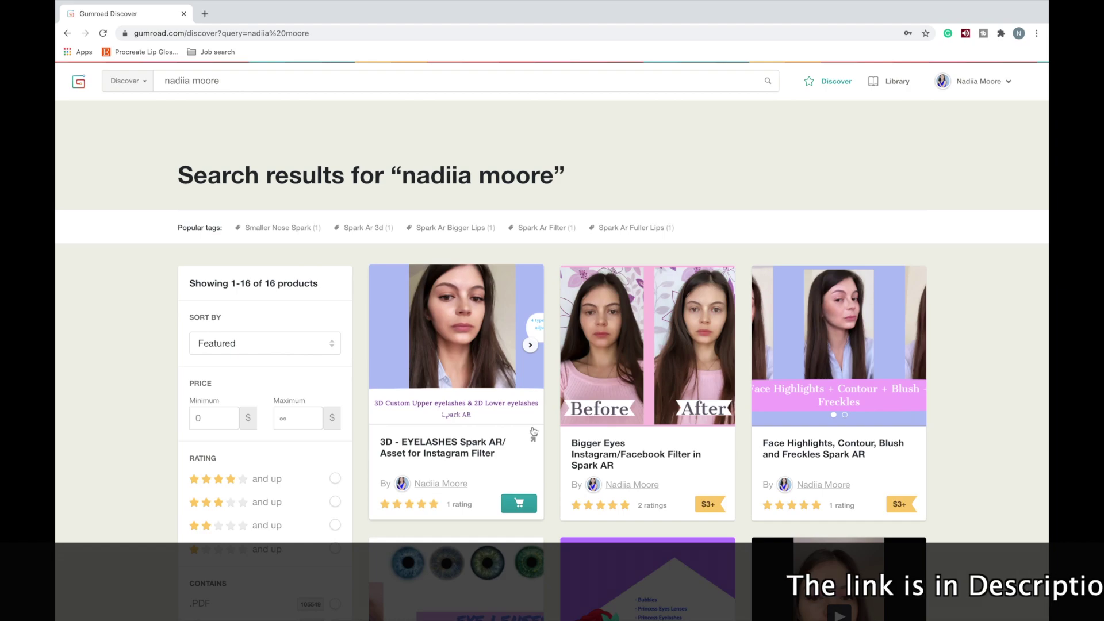
scroll(583, 441, down, 3)
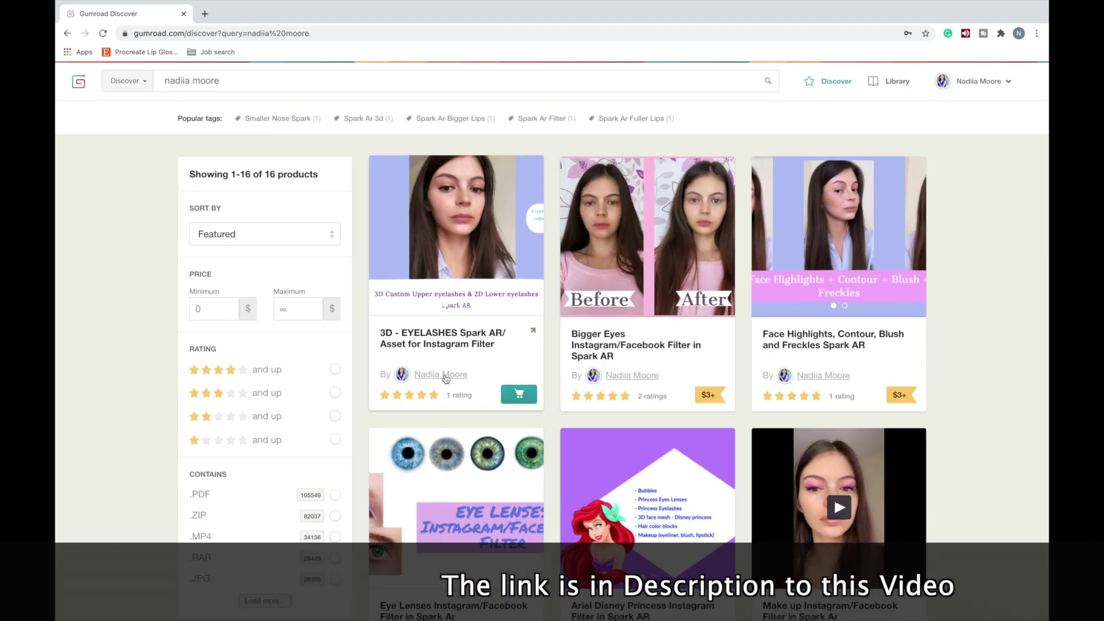
scroll(446, 379, down, 5)
scroll(446, 379, down, 2)
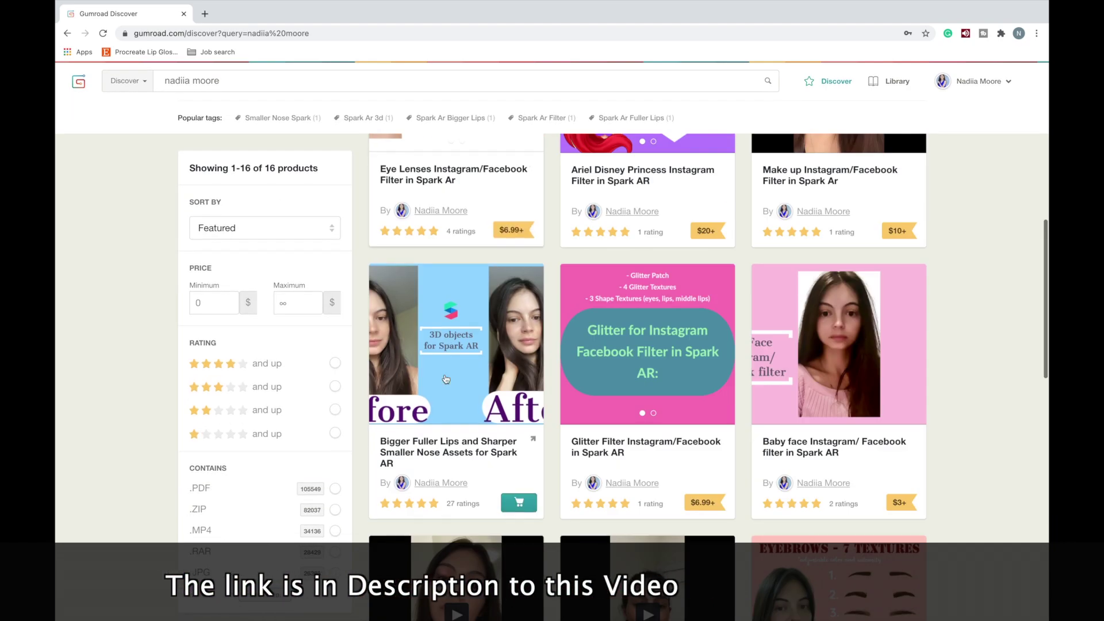
scroll(655, 368, down, 4)
scroll(655, 368, down, 2)
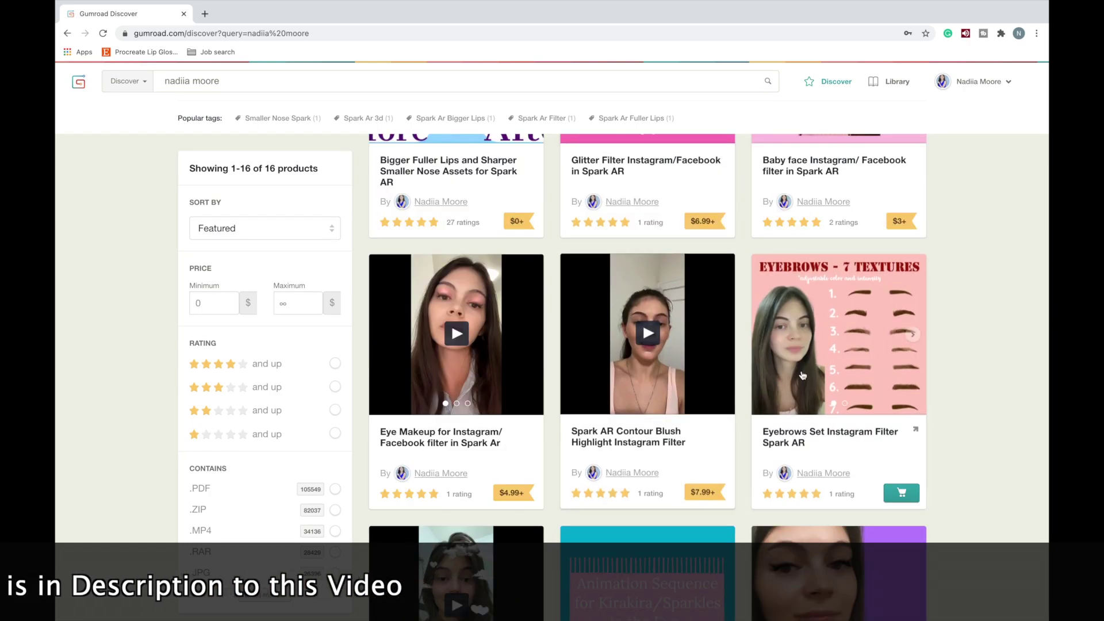
scroll(427, 436, down, 3)
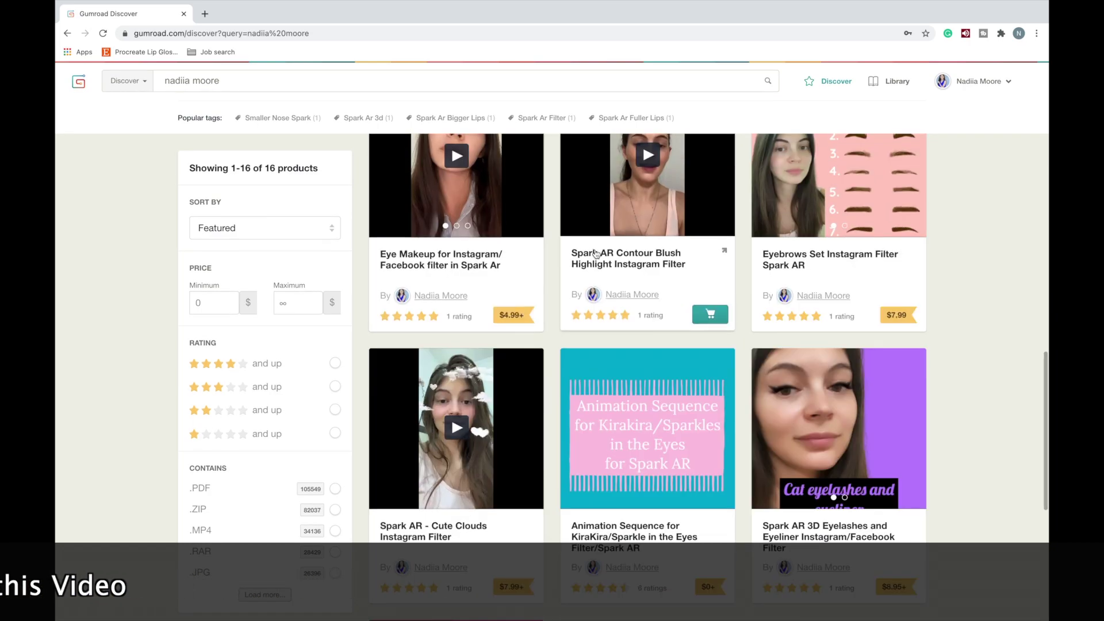
scroll(609, 365, down, 3)
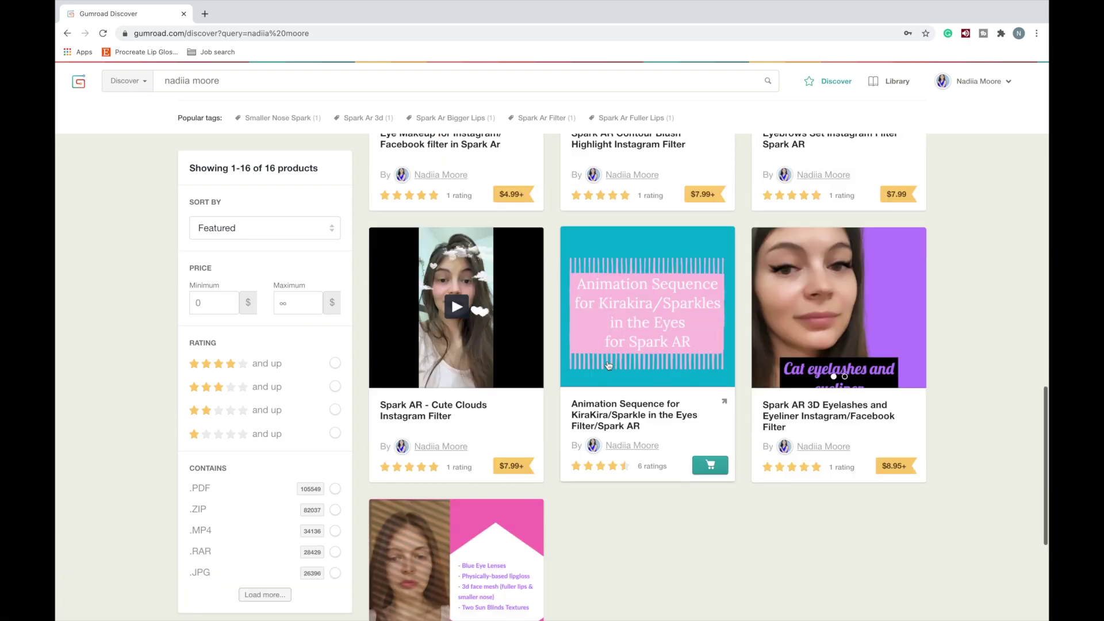
scroll(608, 365, up, 15)
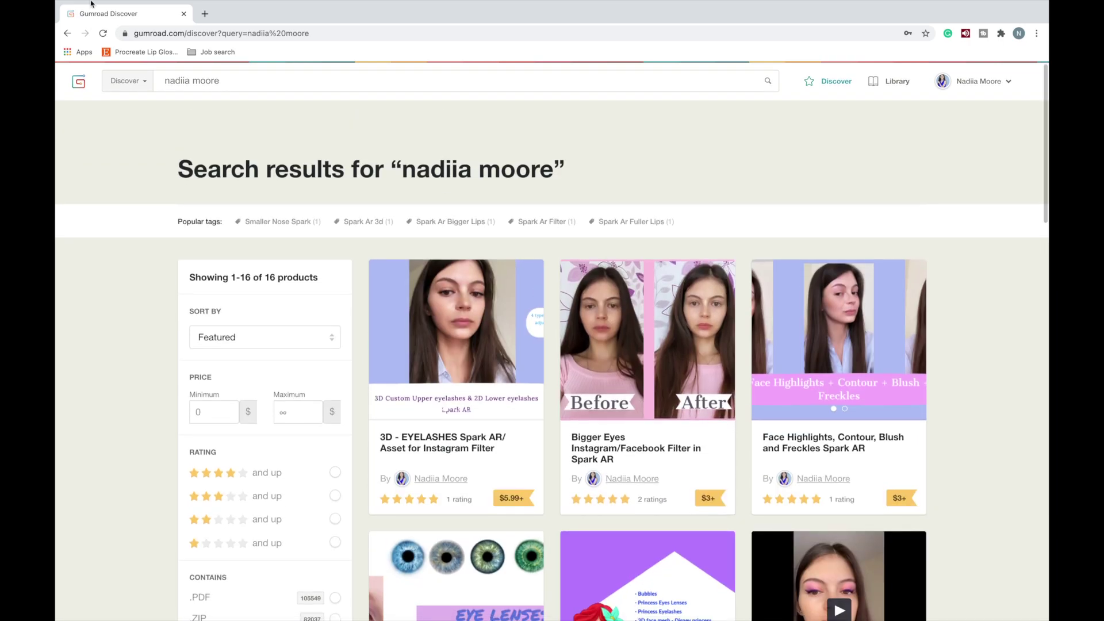
Step: Take the Chrome window out of full screen
mouse_move(90, 2)
mouse_move(92, 23)
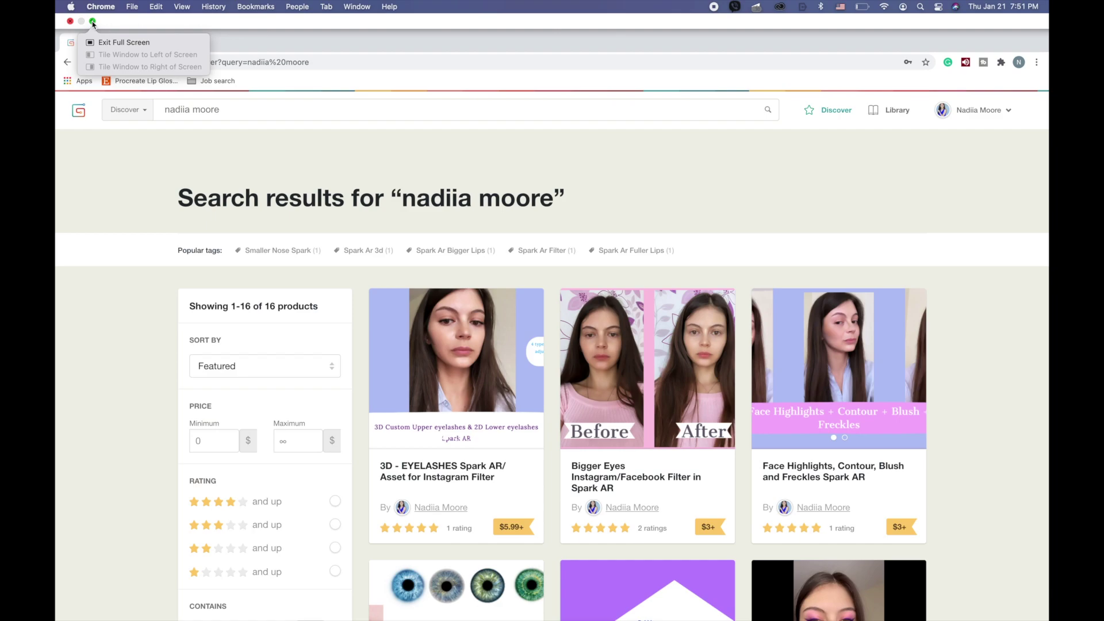
click(124, 42)
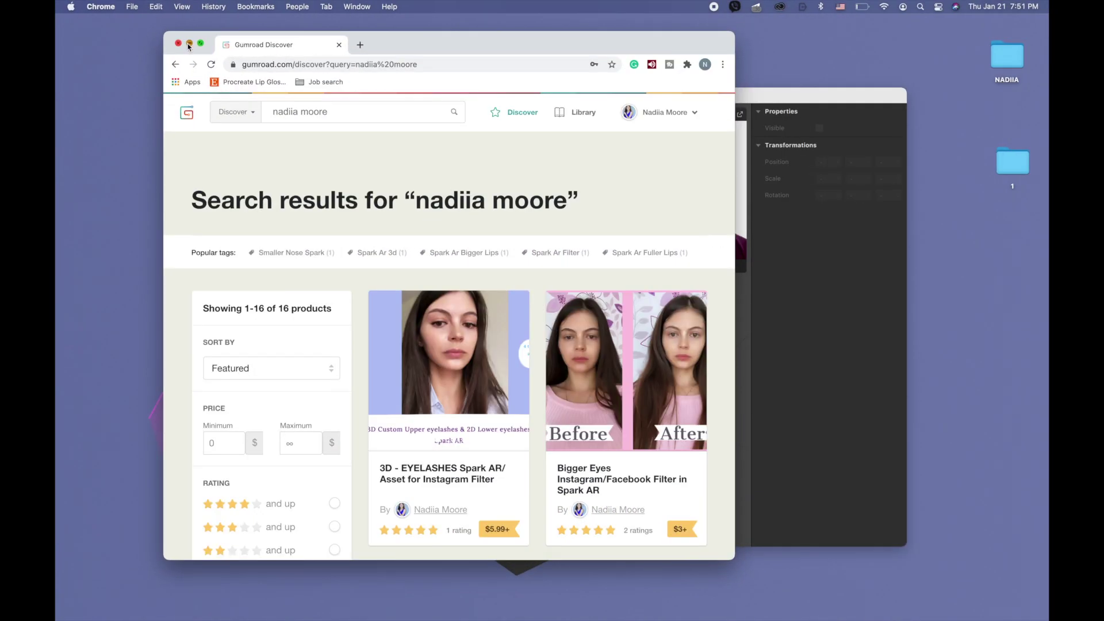
Step: Minimize the browser and insert a Rectangle into the scene via the 're' search
click(189, 44)
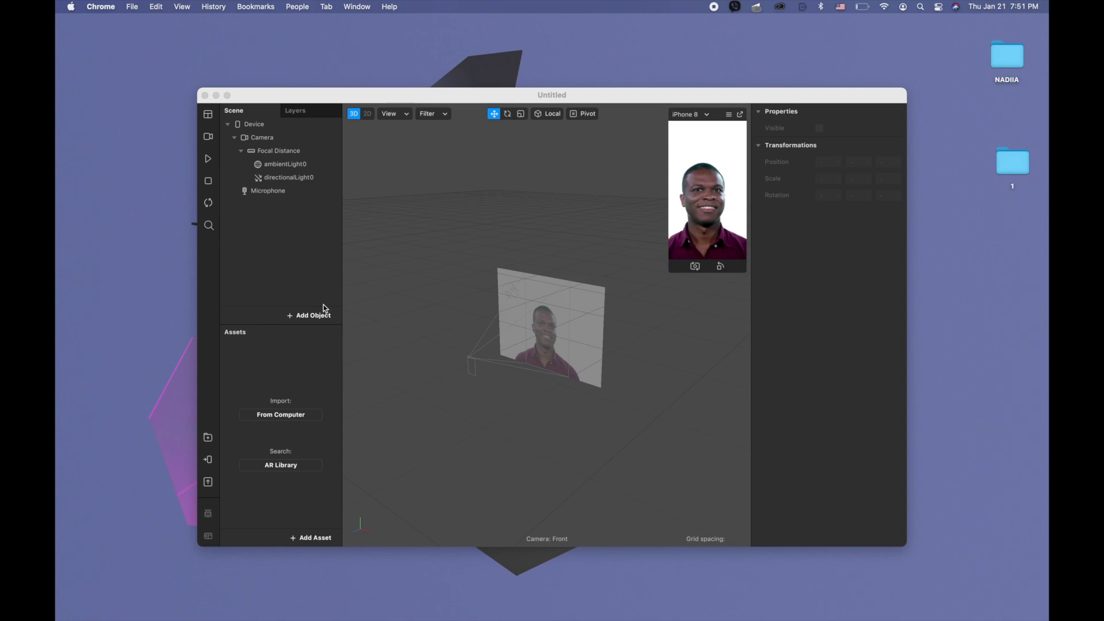
click(319, 321)
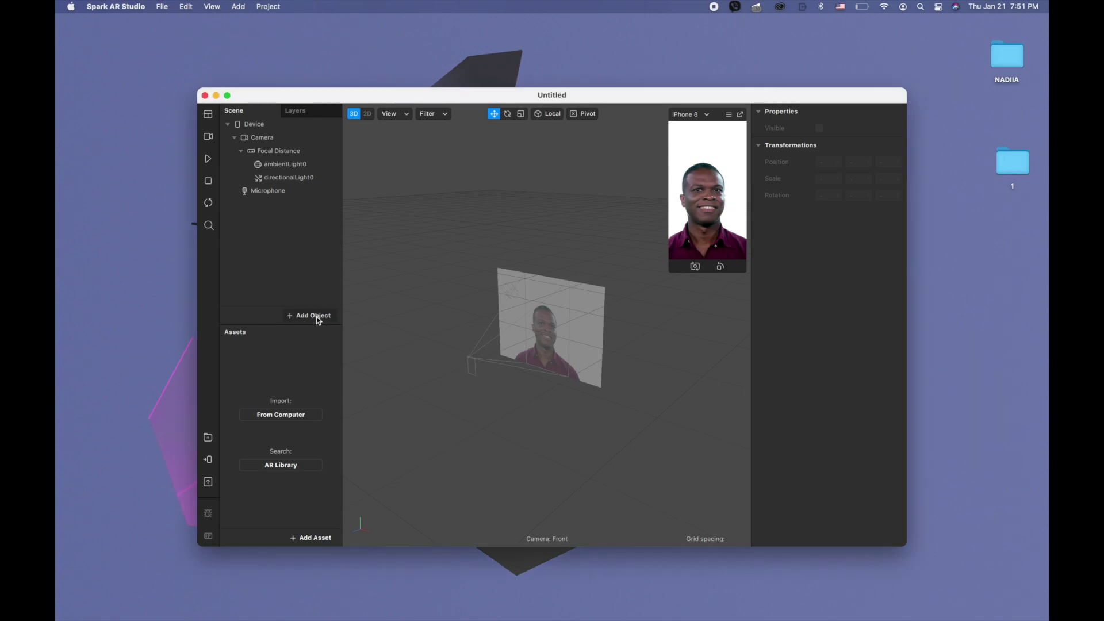
text(re)
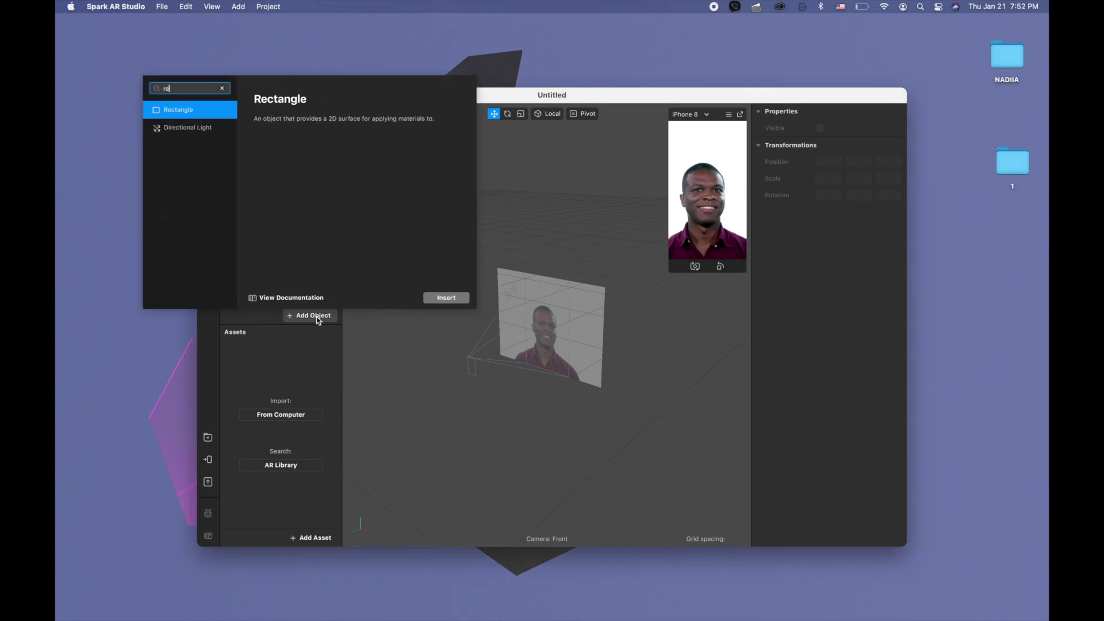
click(189, 117)
double_click(188, 119)
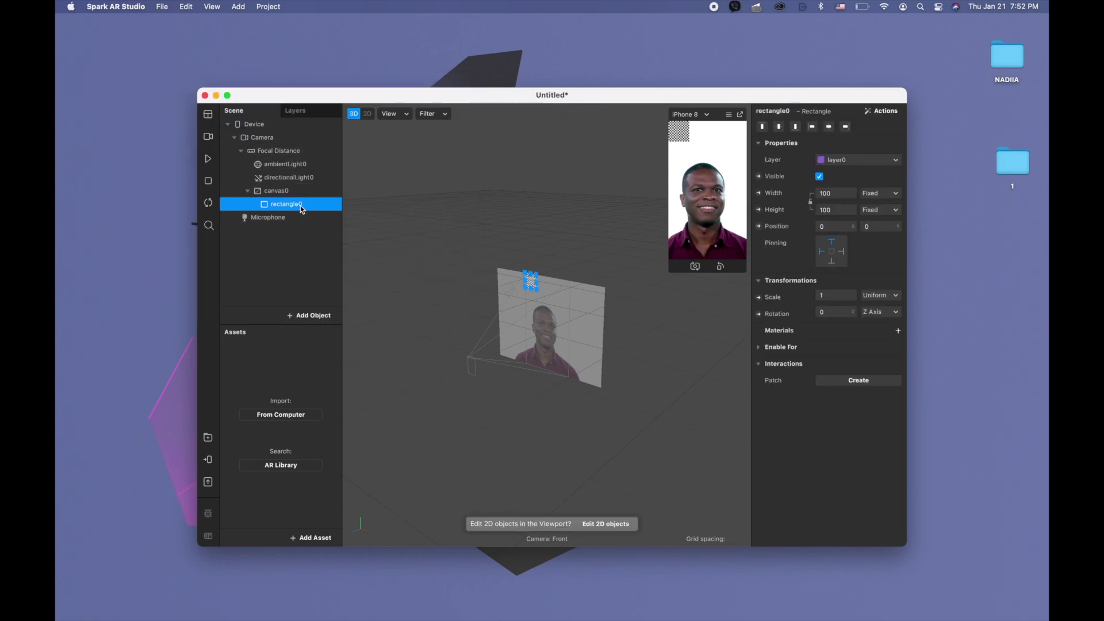
Step: Rename rectangle0 to 'reduce brightness'
double_click(301, 205)
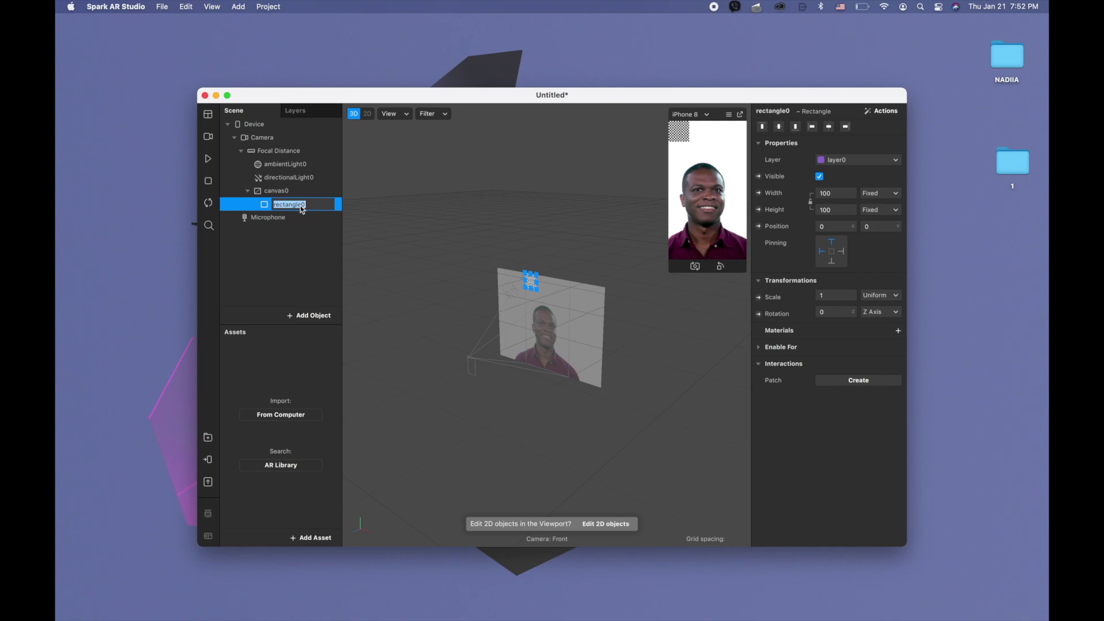
text(reduce bright)
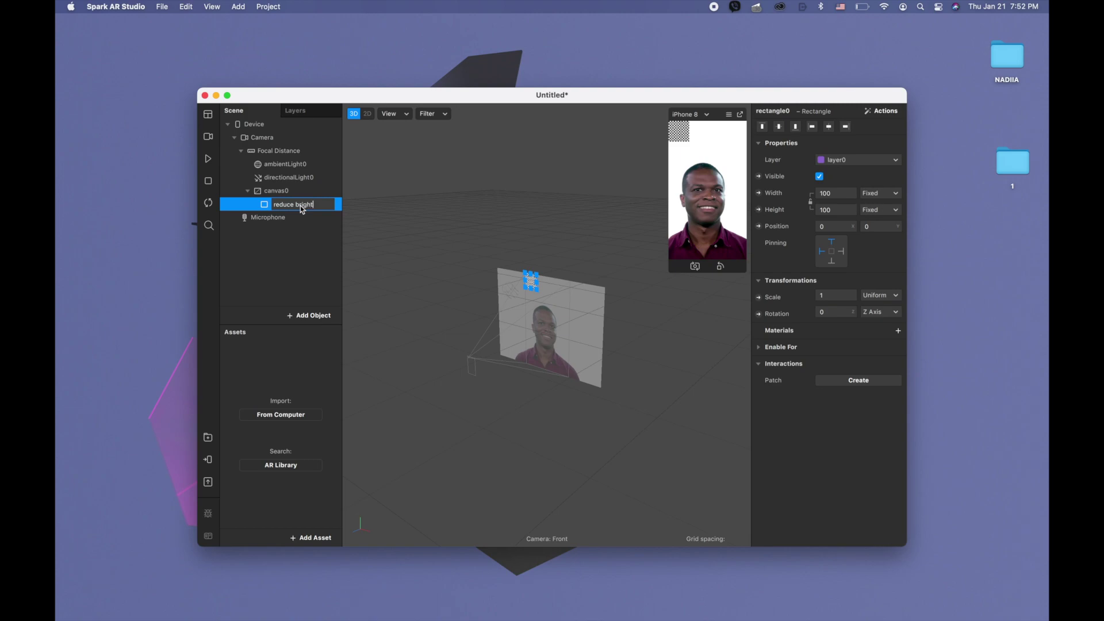
click(301, 268)
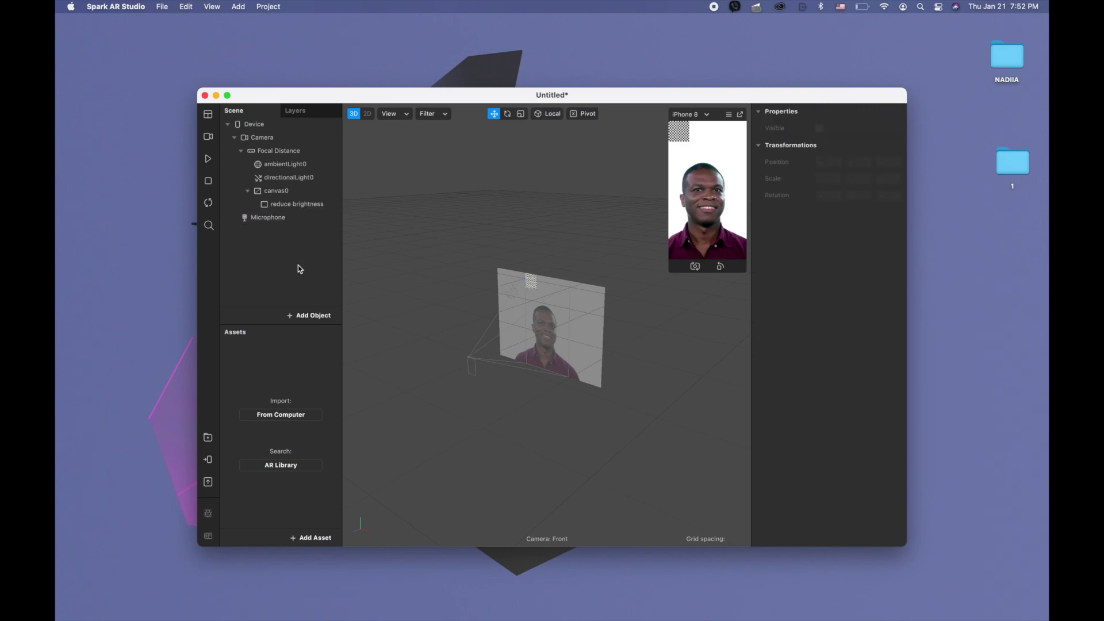
Step: Give the reduce brightness rectangle a new material and switch the preview to another video
click(299, 207)
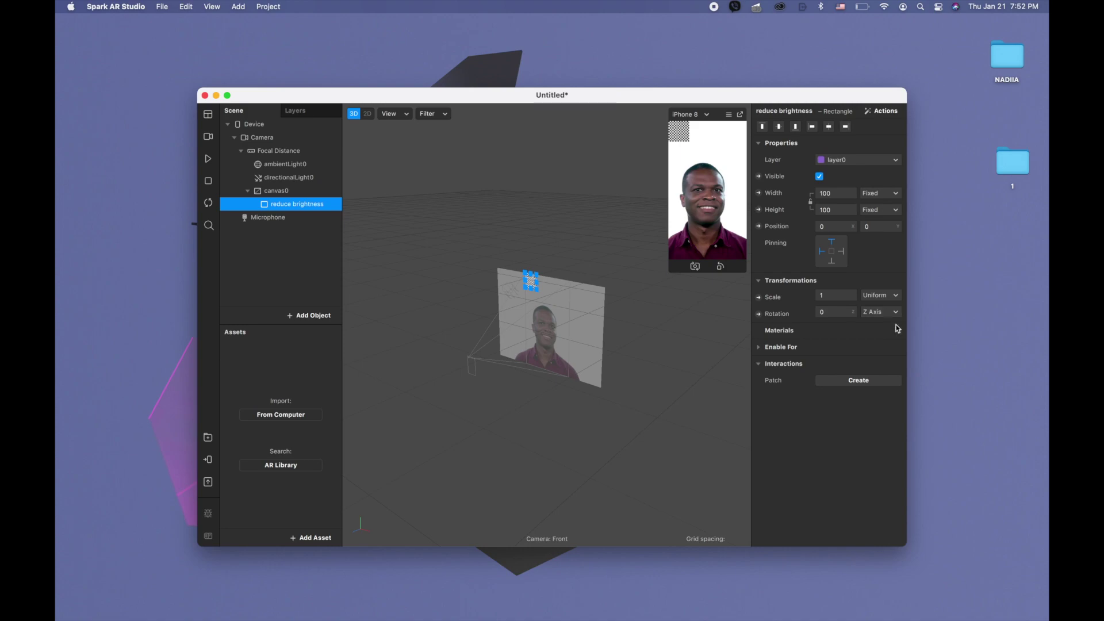
click(898, 332)
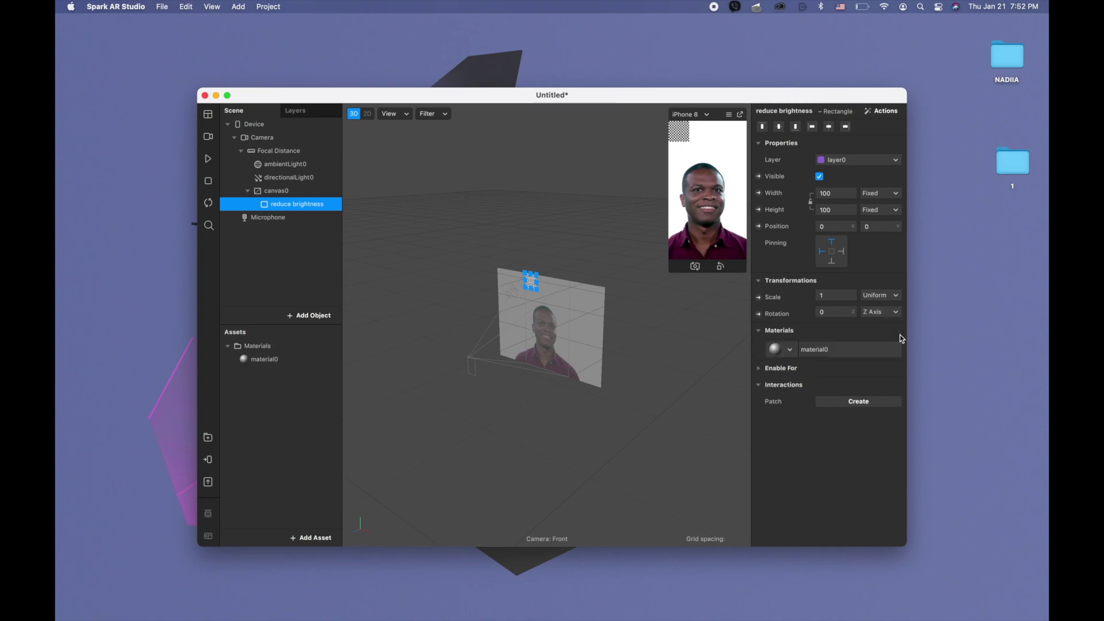
click(208, 136)
click(300, 256)
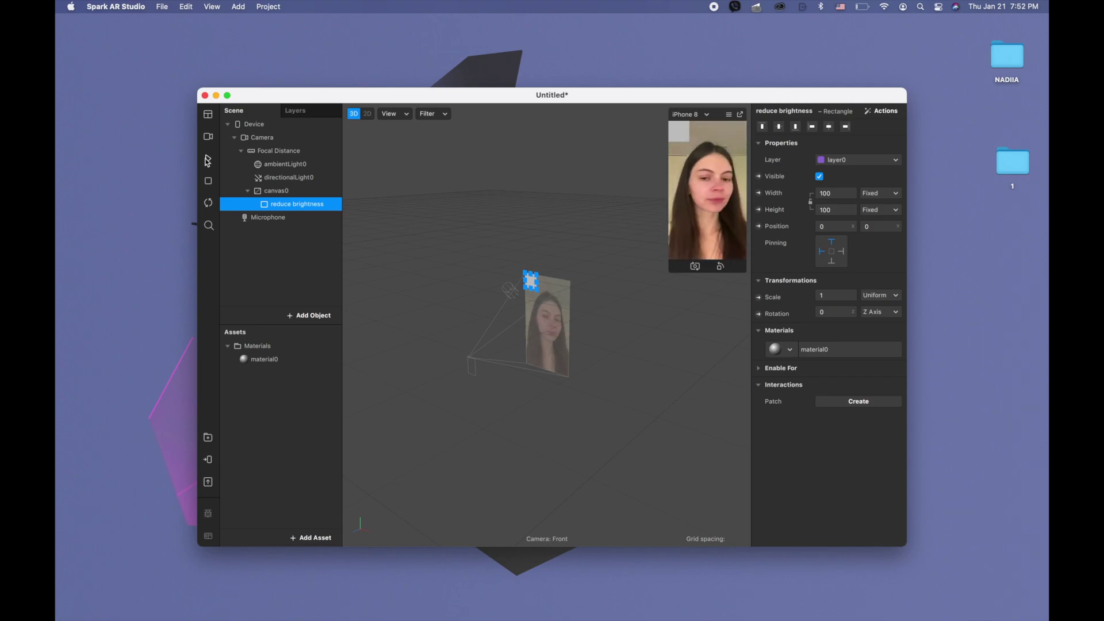
Step: Rename the material to RB and set its shader type to Flat
double_click(290, 361)
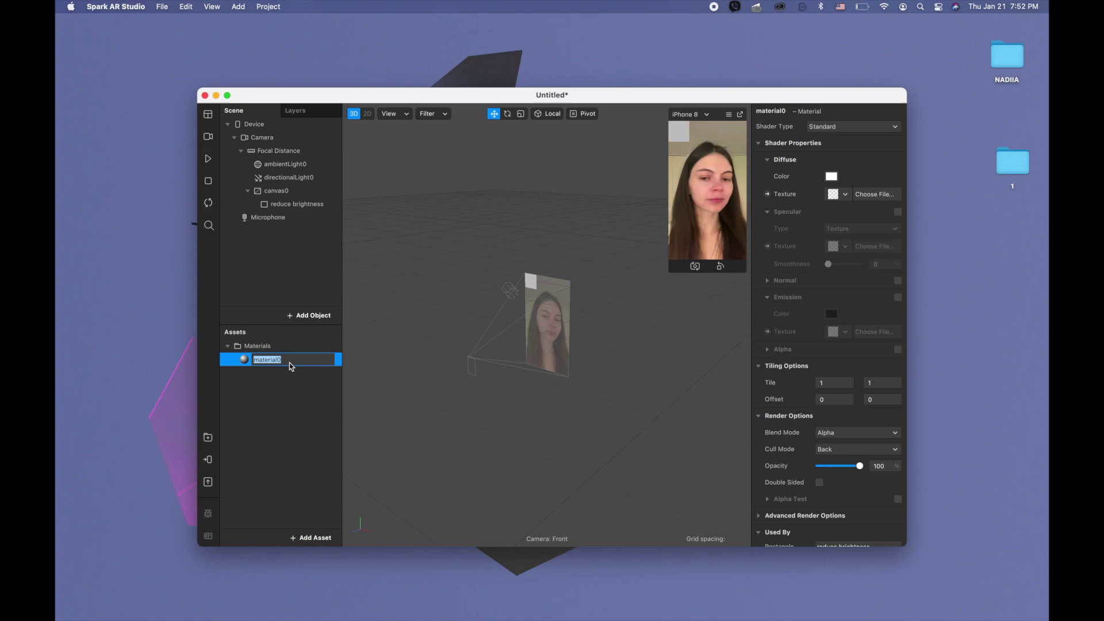
text(RB)
click(282, 402)
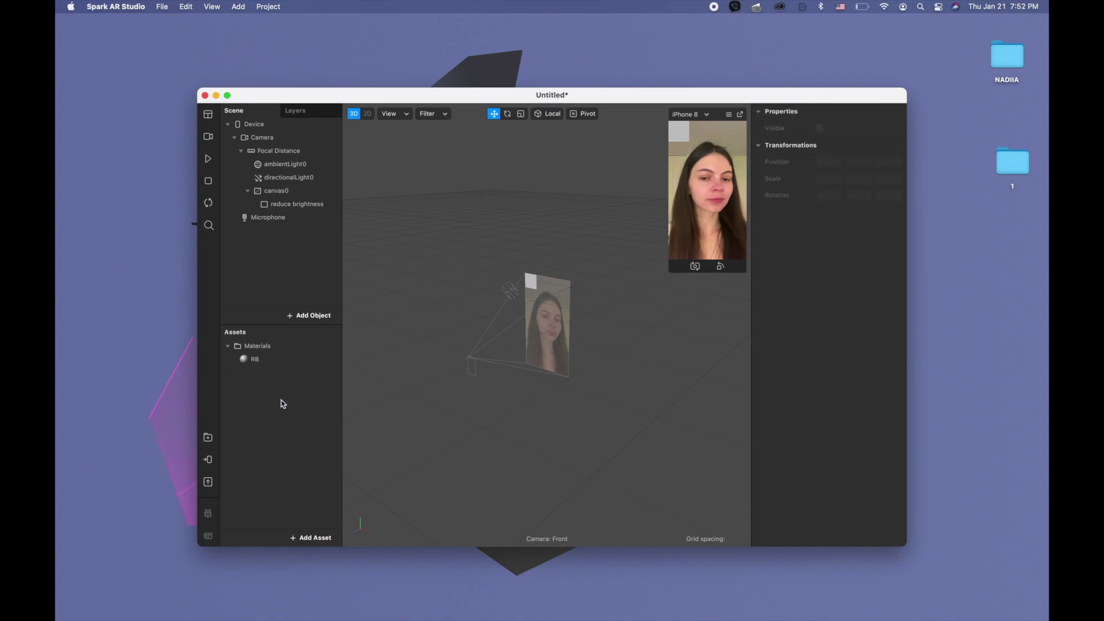
click(271, 361)
click(837, 126)
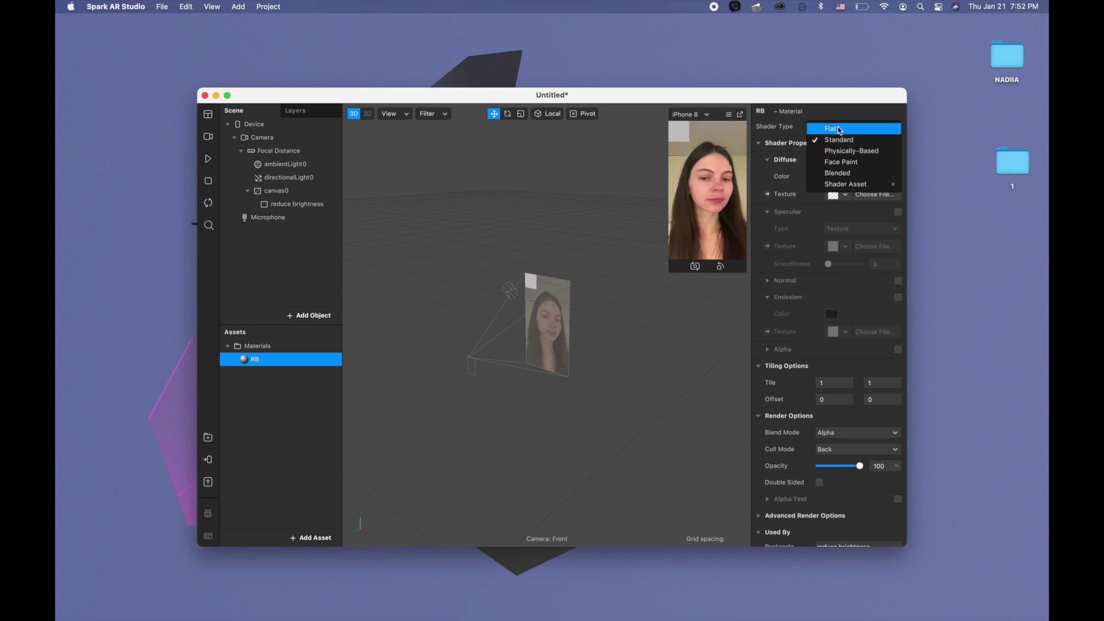
click(838, 124)
Step: Set the reduce brightness rectangle to fill 100% relative width and height
click(288, 205)
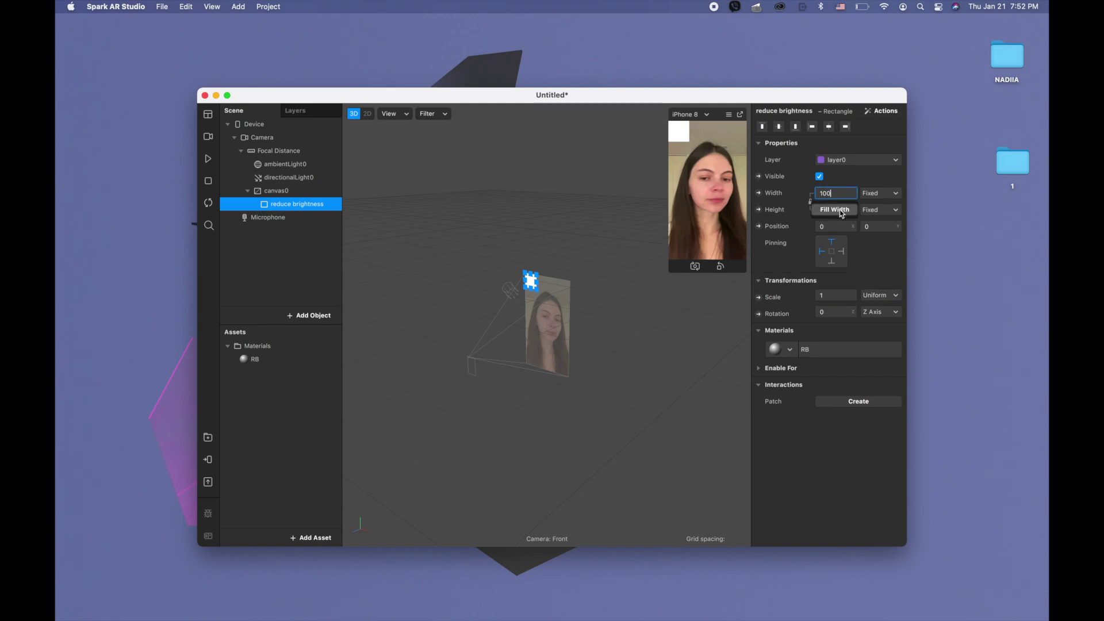
click(840, 211)
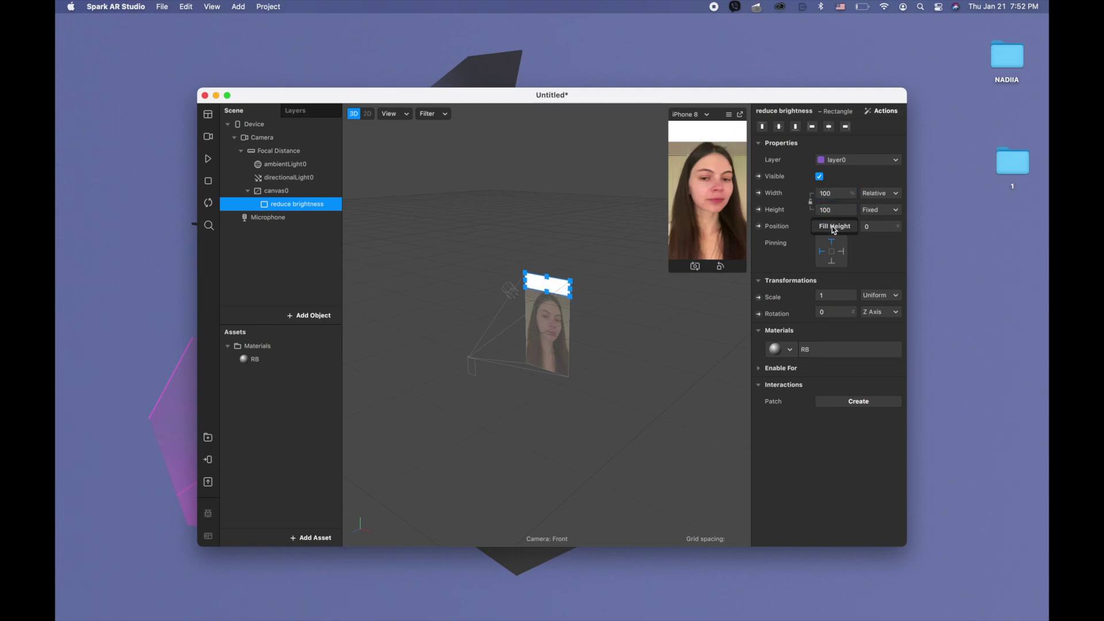
click(834, 227)
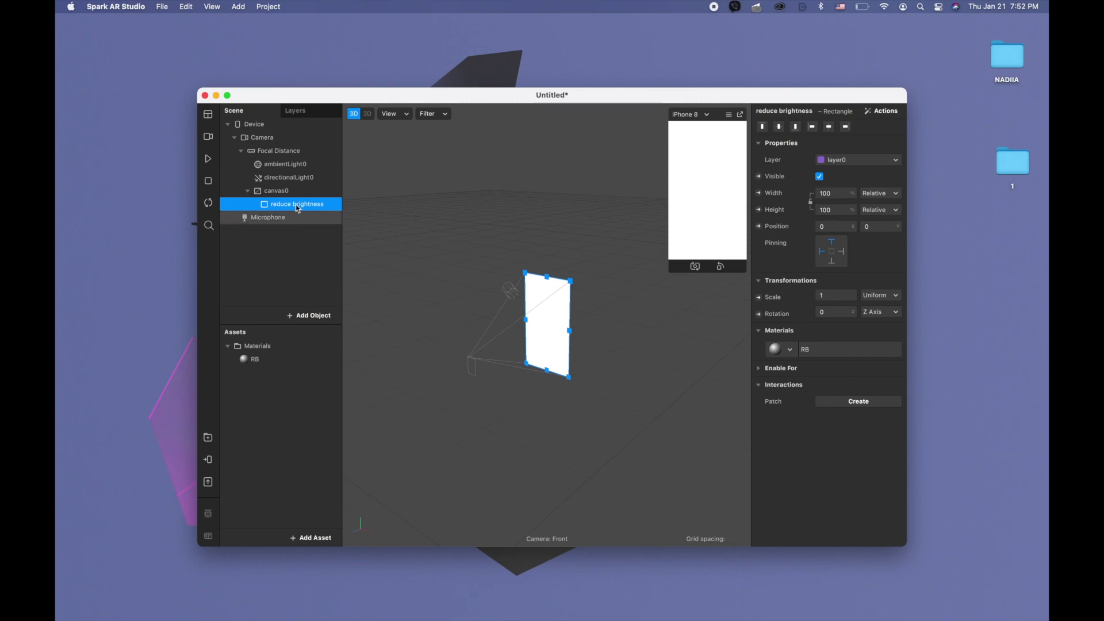
Step: Show an enlarged full-screen Patch Editor and add Camera texture extraction, creating cameraTexture0
click(209, 117)
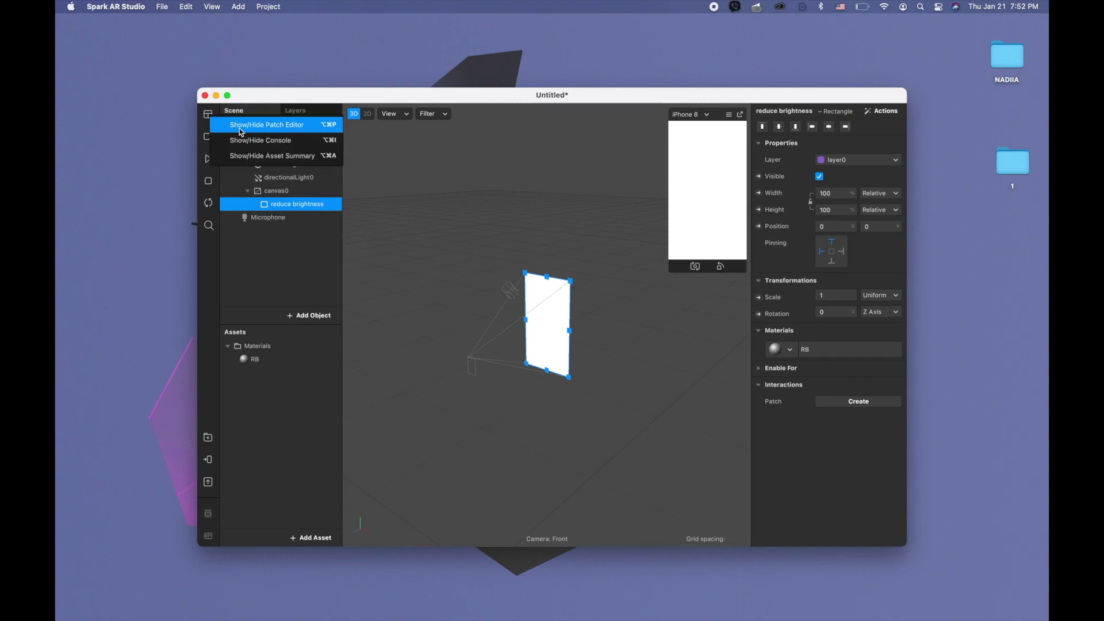
click(277, 132)
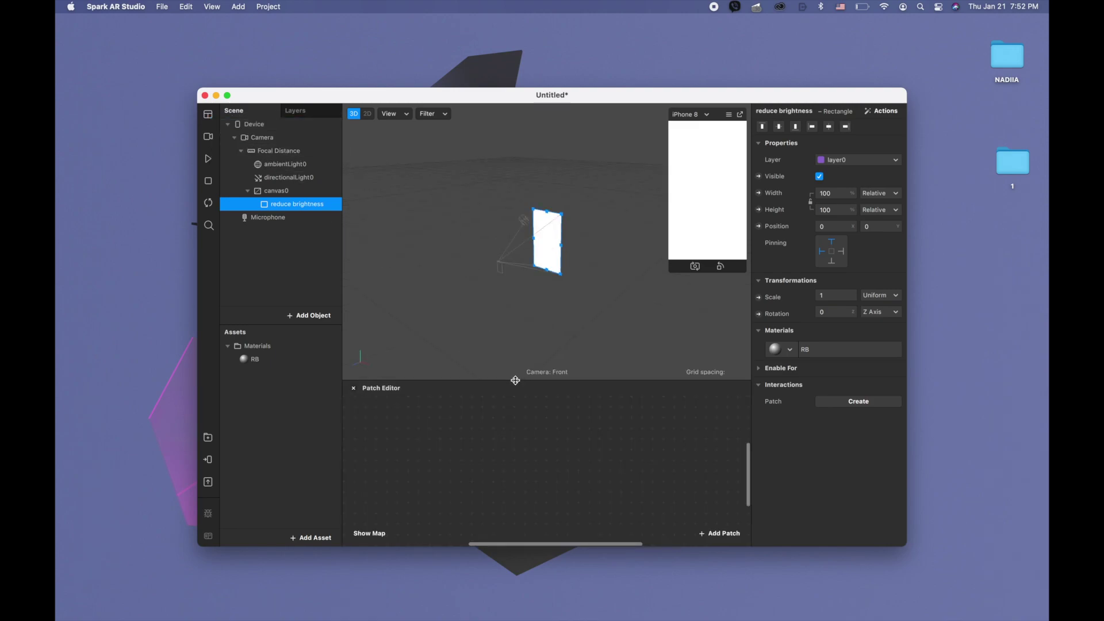
drag(518, 381, 523, 308)
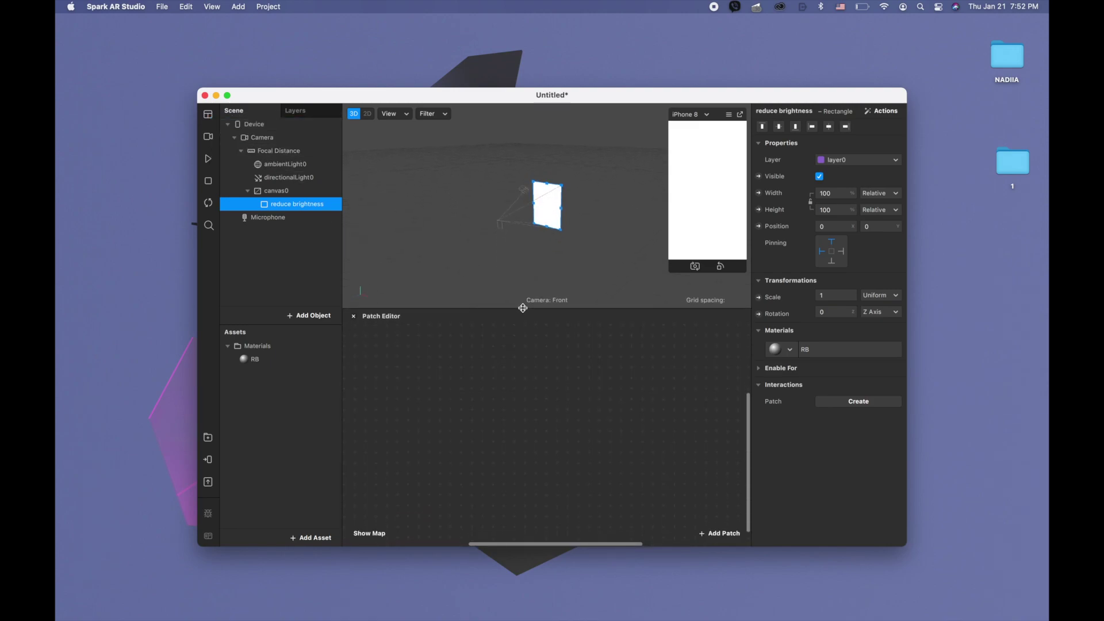
click(226, 96)
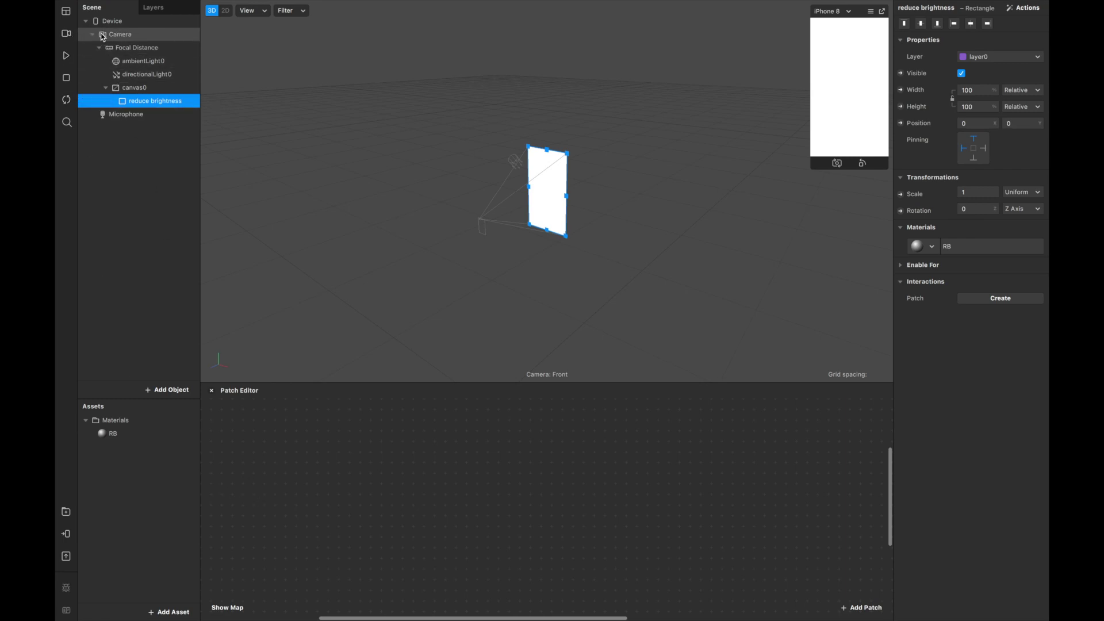
click(128, 39)
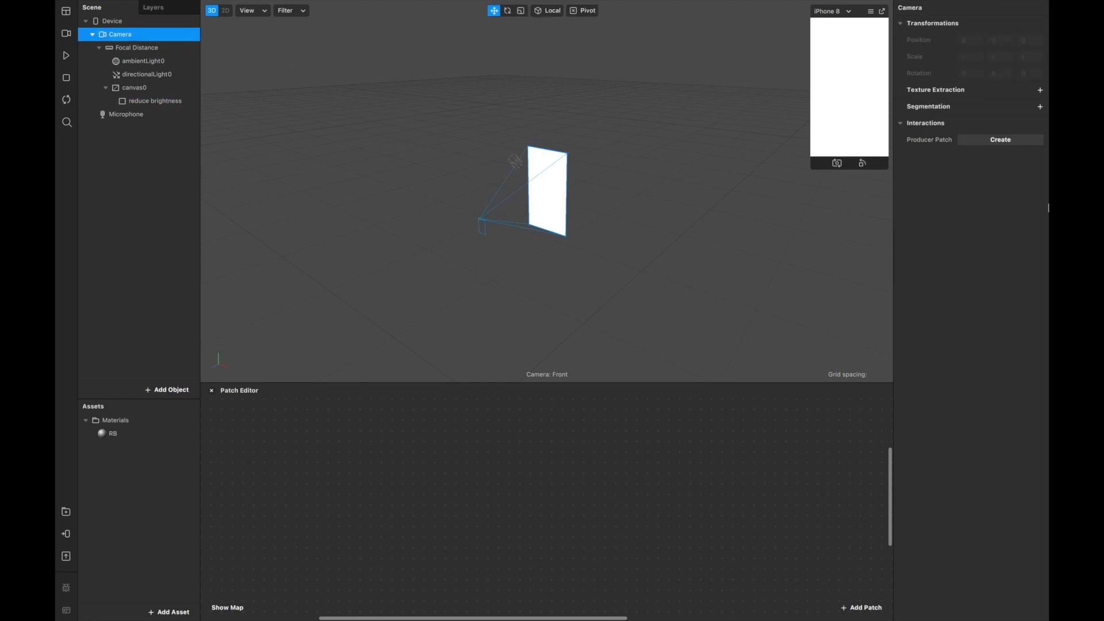
click(1041, 91)
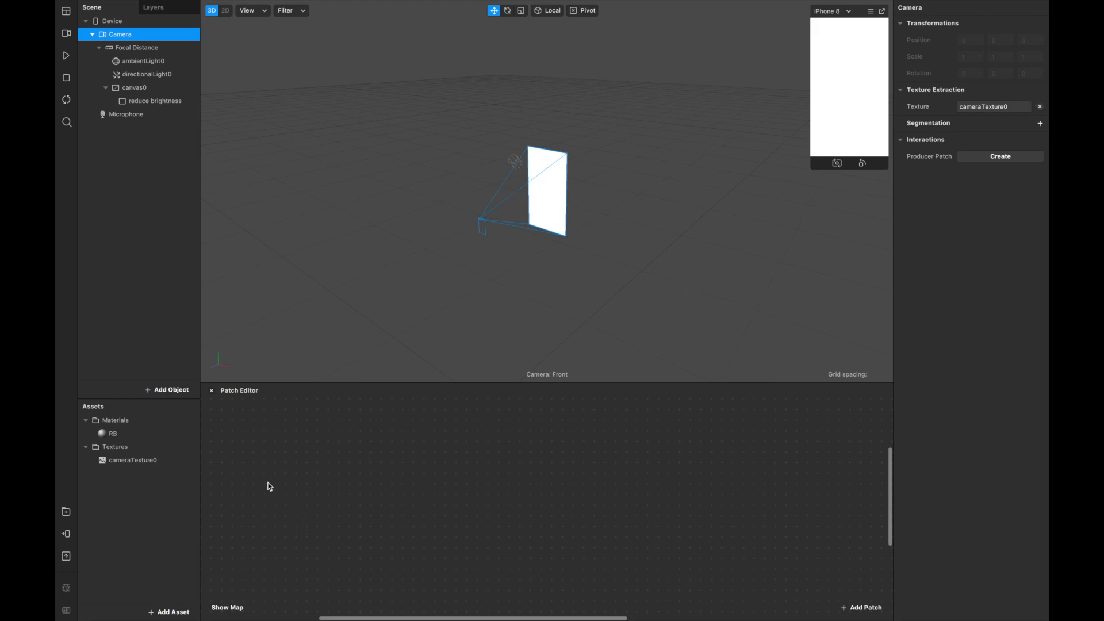
Step: Place cameraTexture0 in the patch graph and feed its RGBA output into an Unpack patch
drag(119, 459, 321, 459)
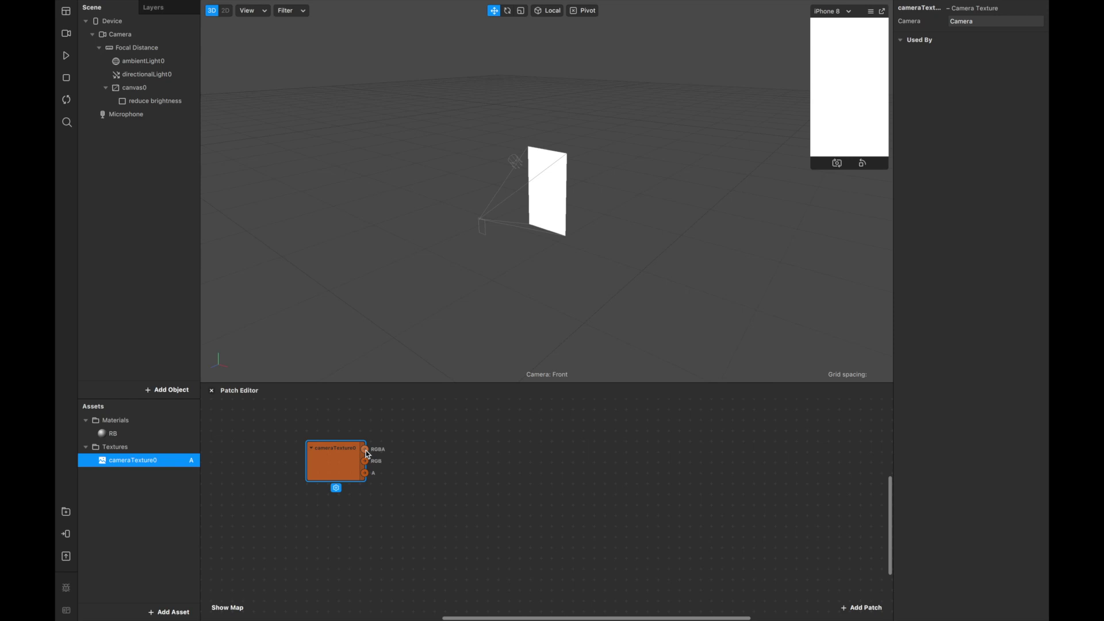
drag(366, 450, 404, 443)
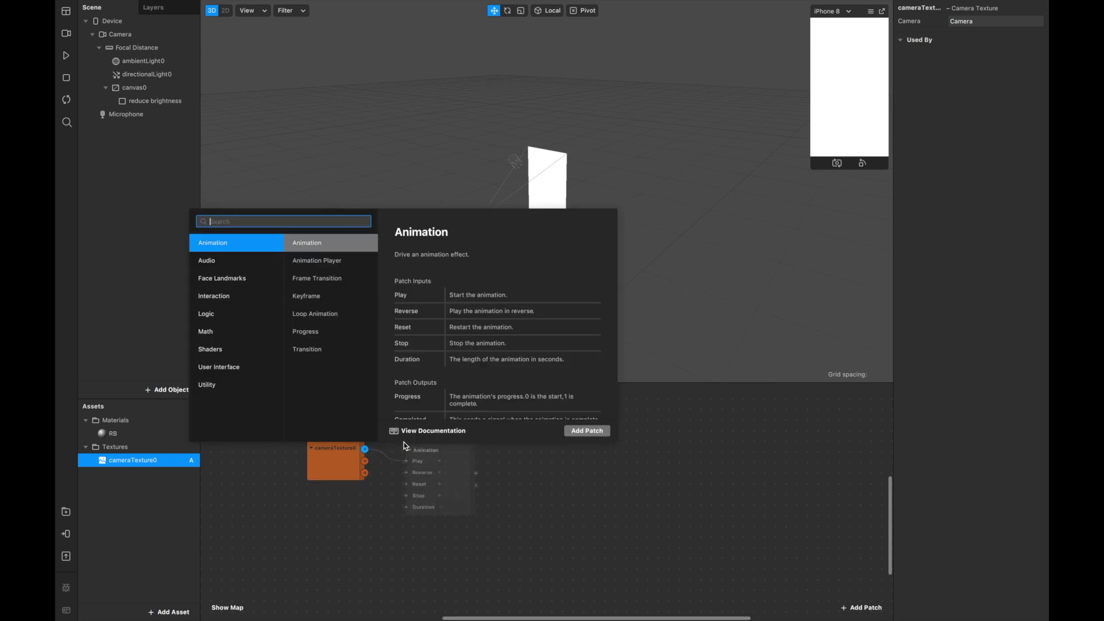
text(un)
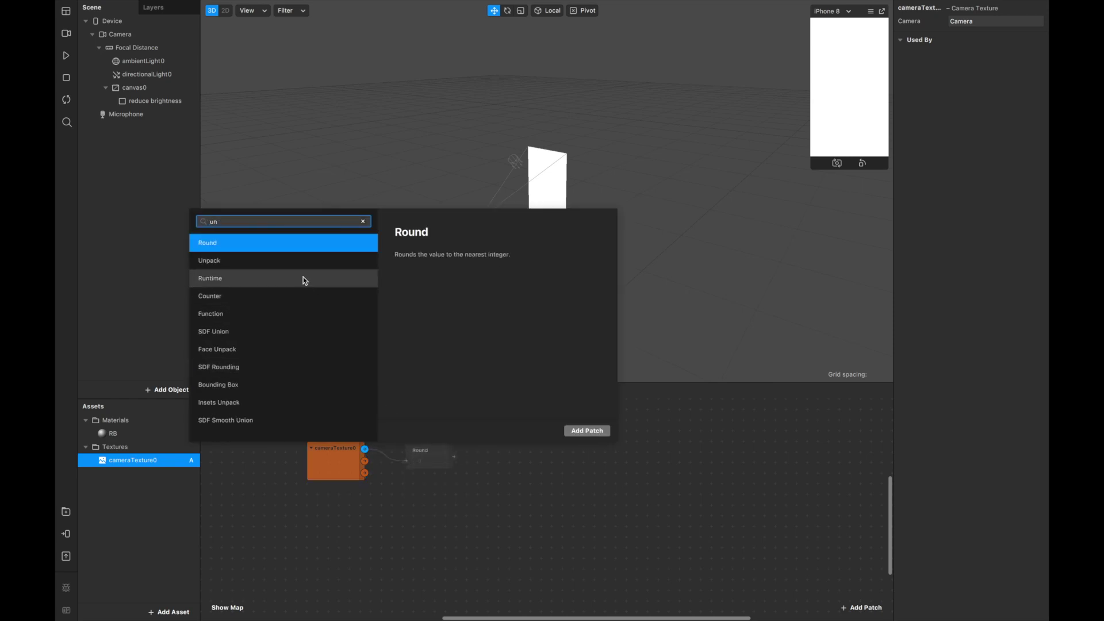
click(275, 261)
drag(471, 450, 443, 449)
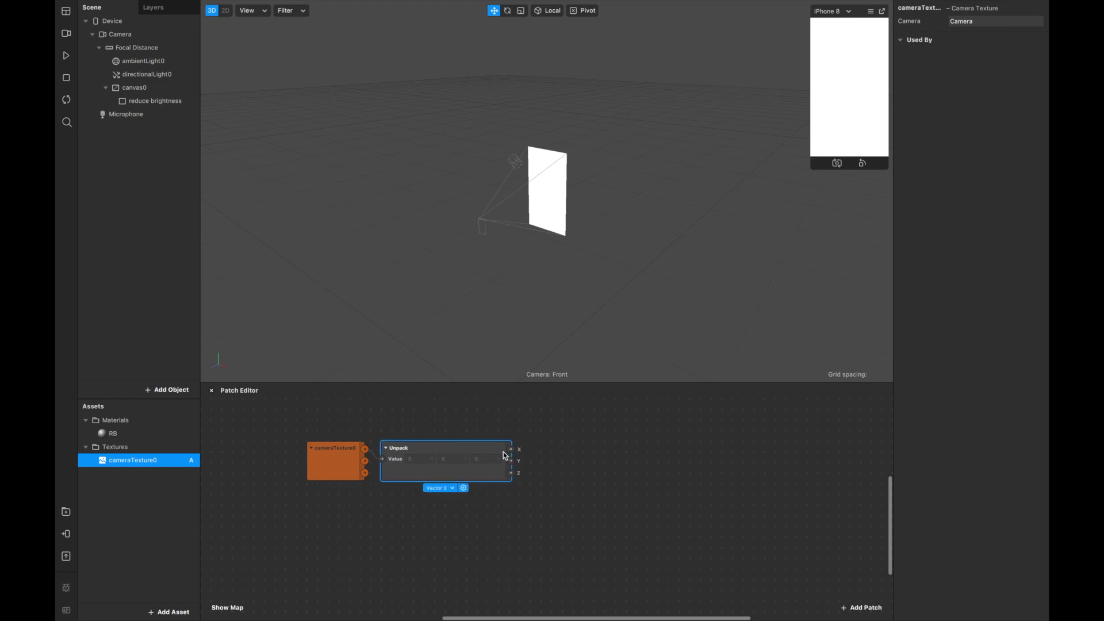
Step: Add three Multiply patches stacked vertically, each wired to an Unpack output
drag(515, 452, 537, 439)
text(mu)
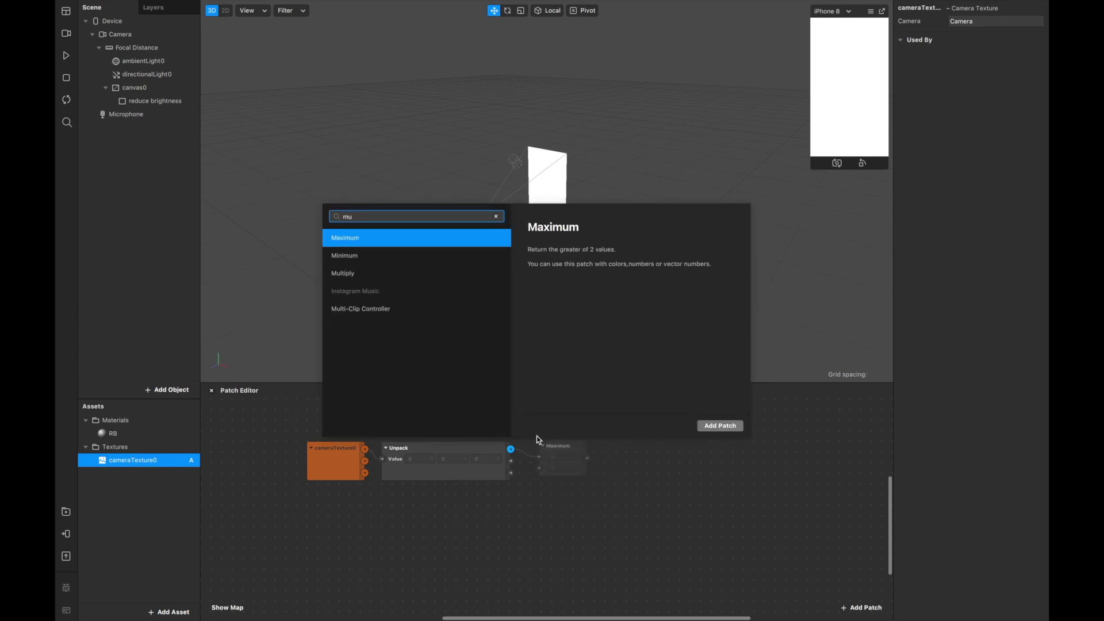
double_click(397, 274)
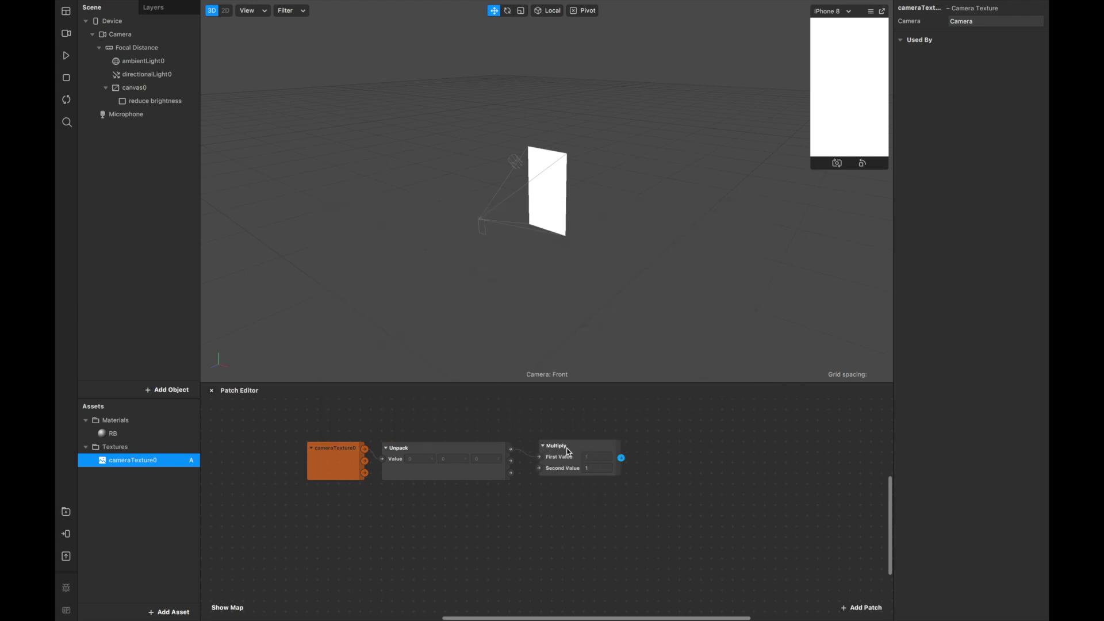
drag(568, 452, 568, 426)
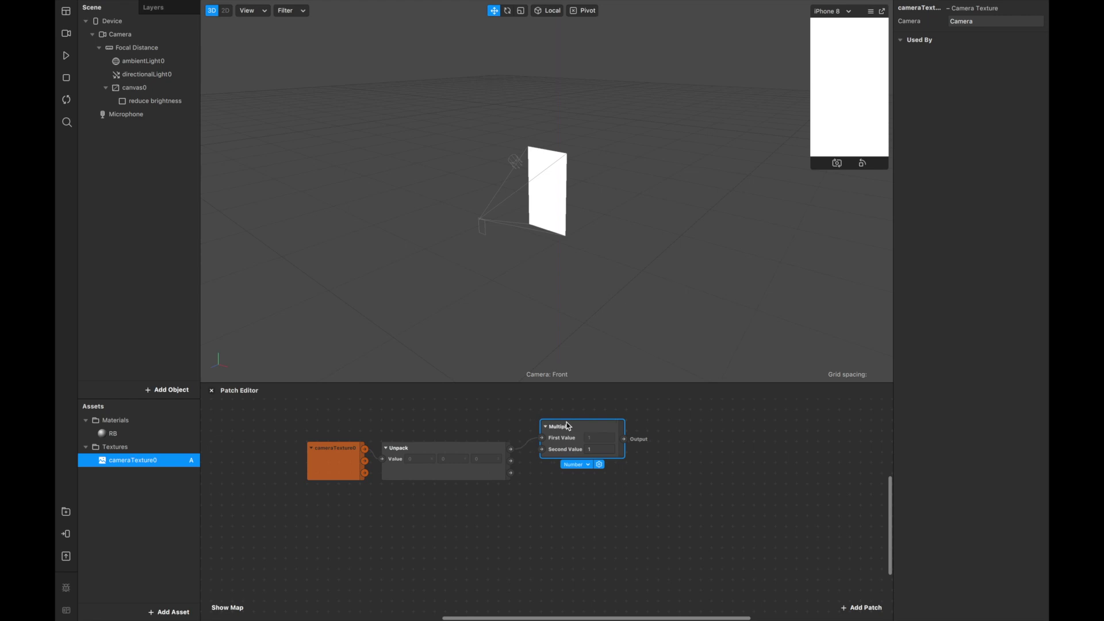
key(ctrl+d)
key(ctrl+d)
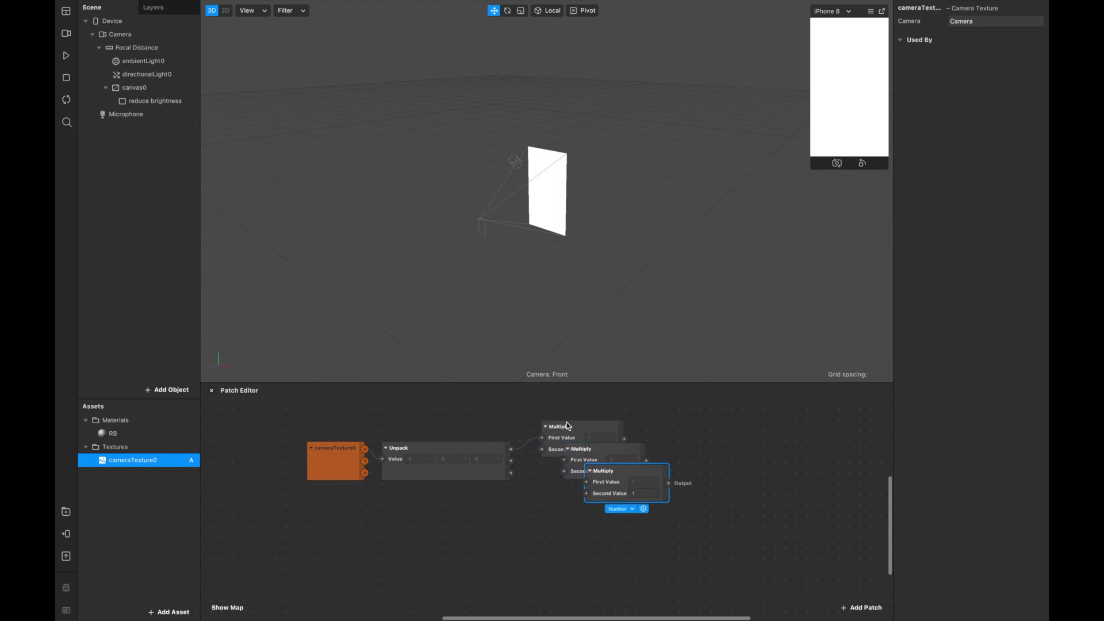
drag(613, 480, 580, 532)
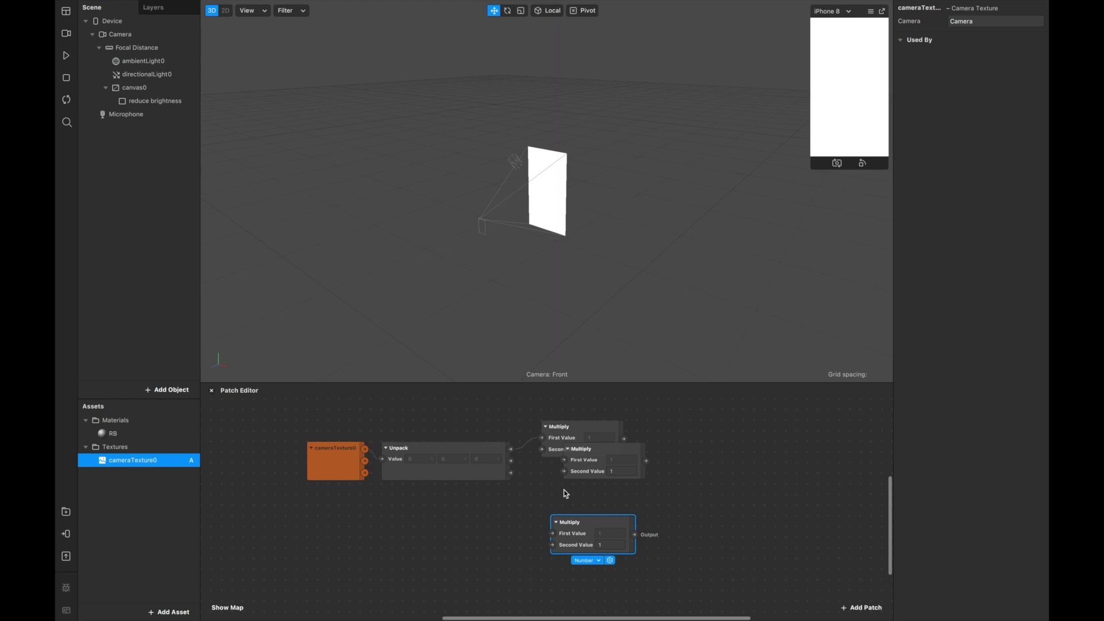
drag(578, 472, 572, 496)
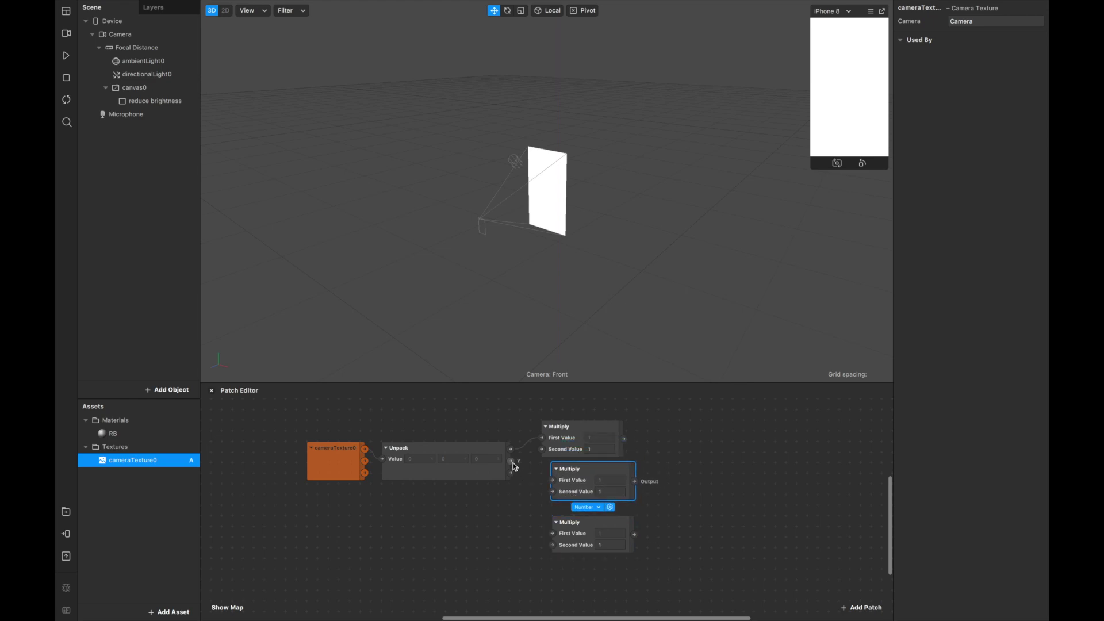
drag(510, 461, 553, 533)
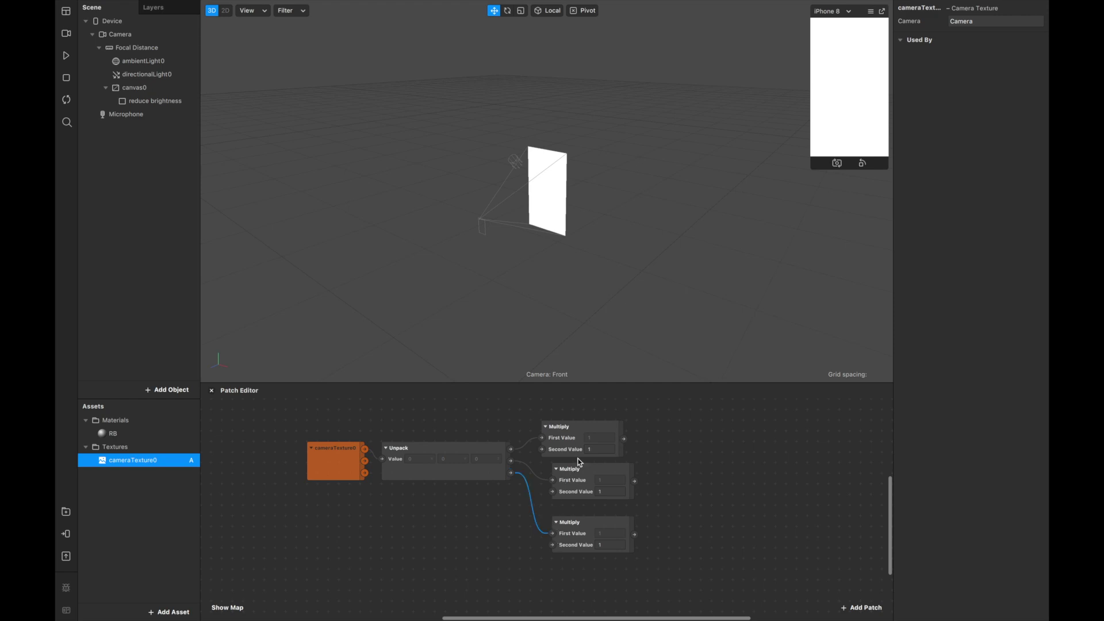
Step: Set the Multiply second values to 0.2, 0.7 and 0.1 from top to bottom
click(610, 446)
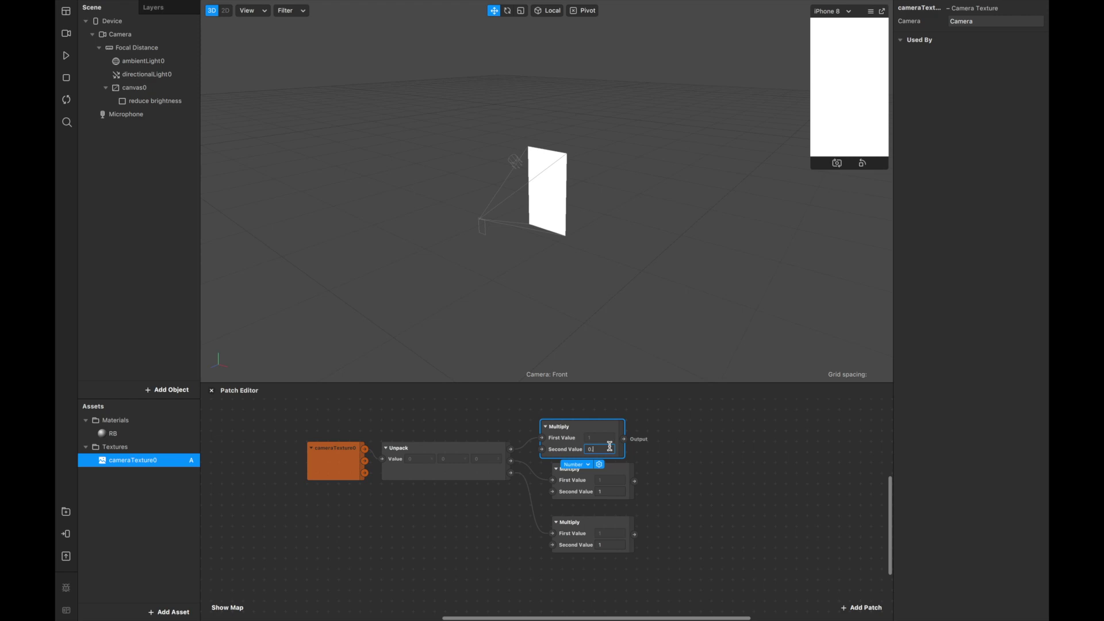
scroll(616, 506, up, 3)
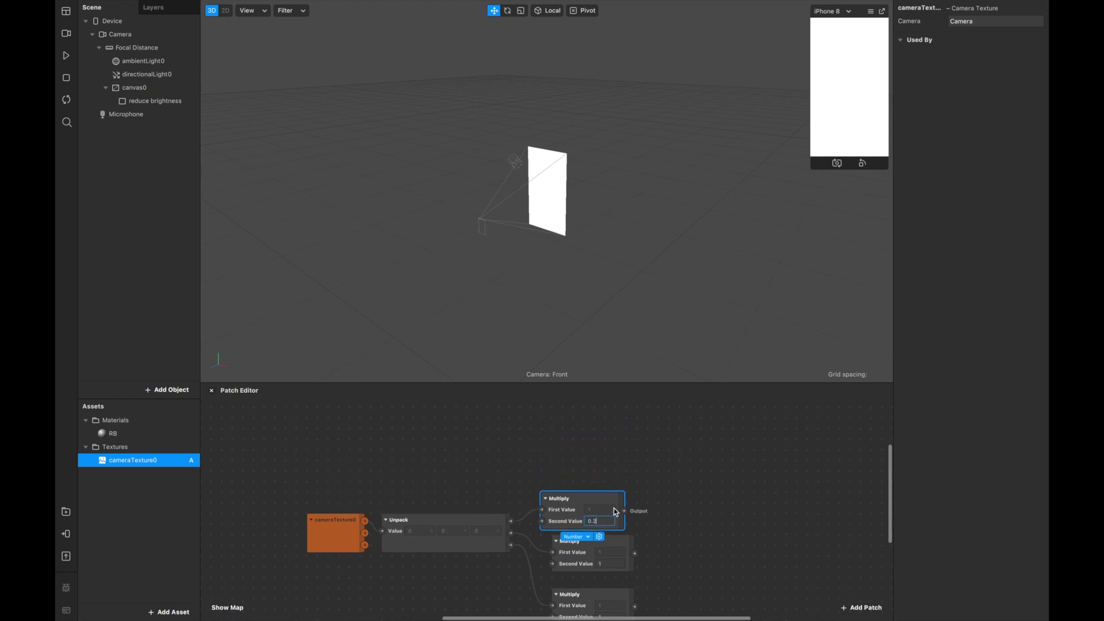
click(606, 565)
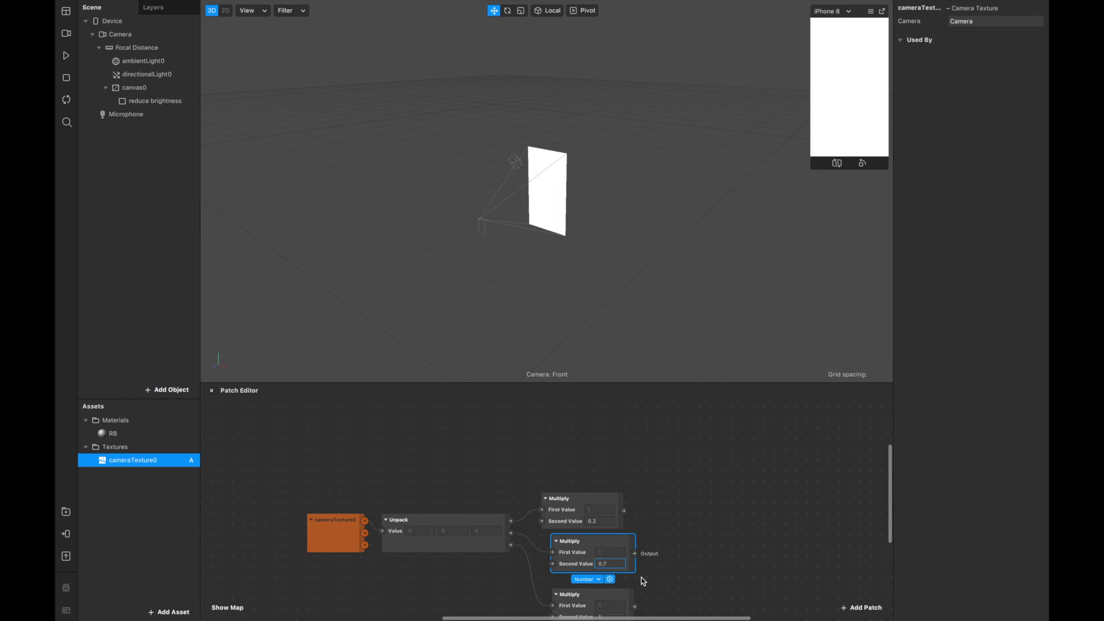
click(662, 578)
scroll(656, 550, down, 3)
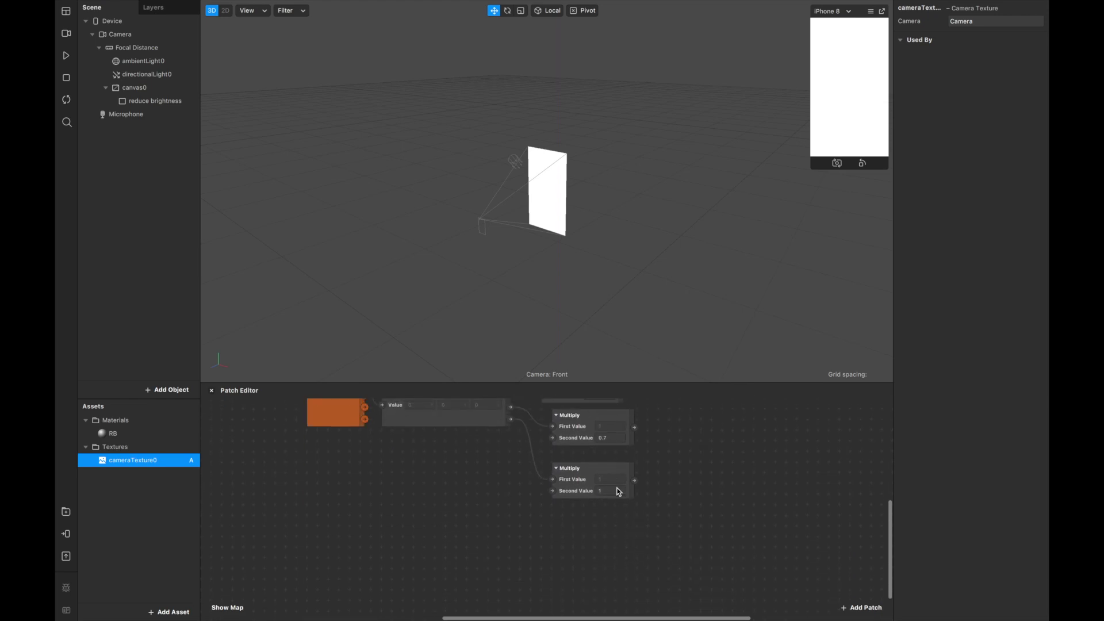
click(617, 514)
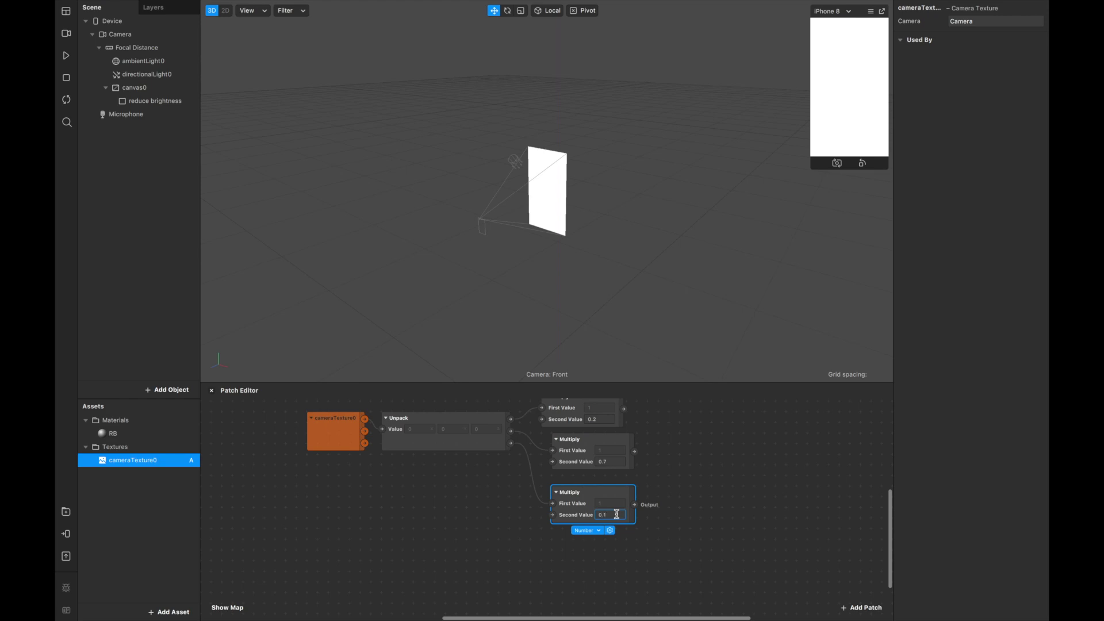
key(Return)
scroll(644, 493, down, 2)
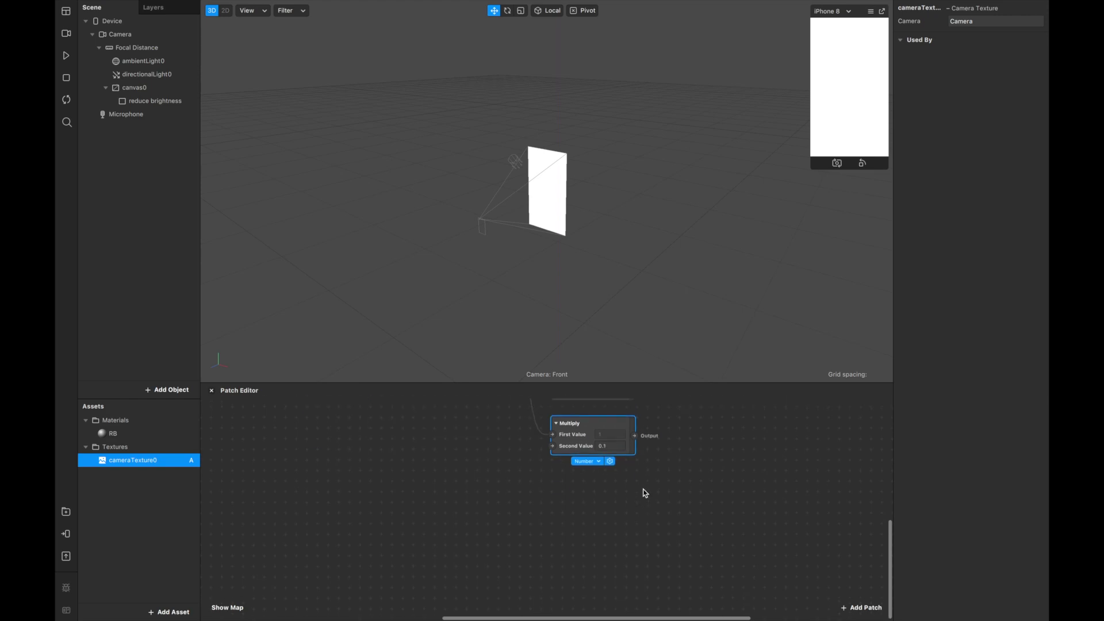
scroll(646, 493, up, 4)
scroll(646, 493, down, 3)
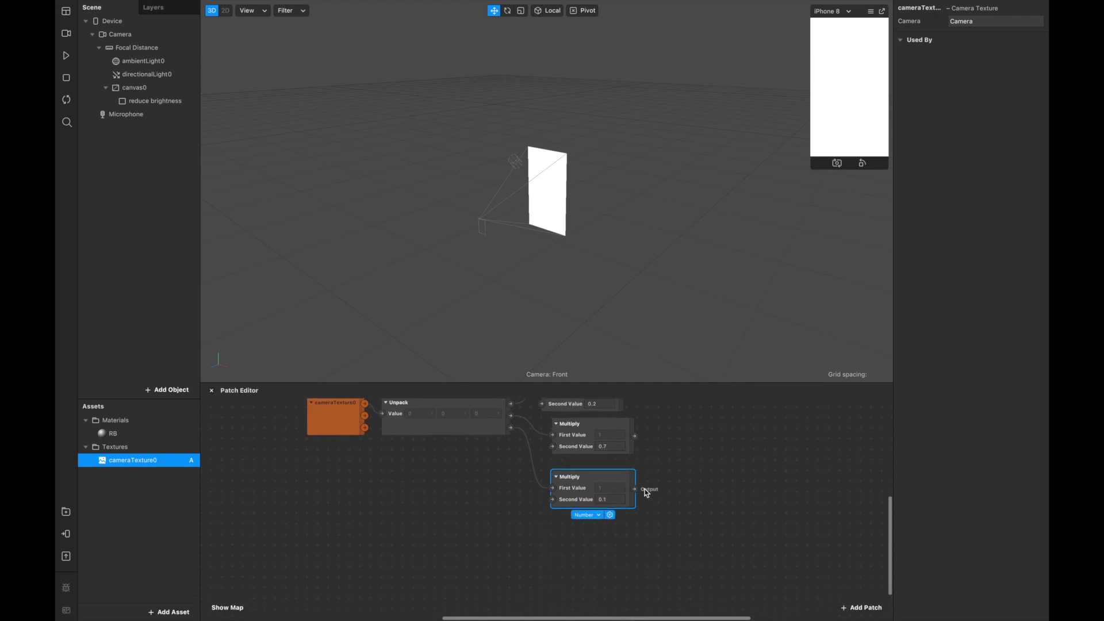
scroll(647, 493, up, 2)
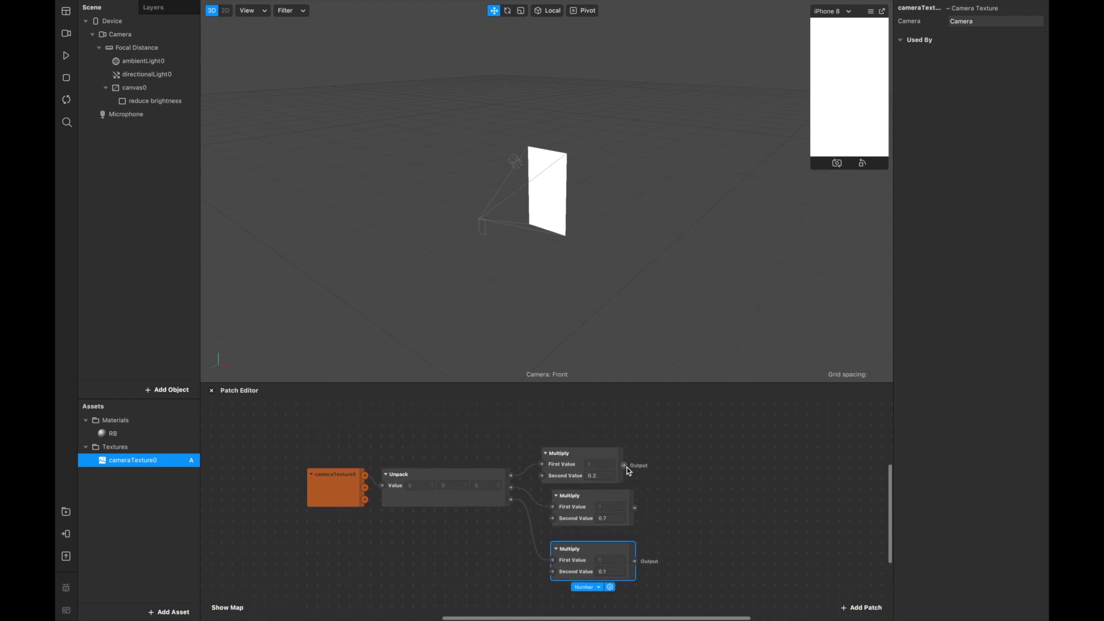
Step: Add an Add patch summing the top (0.2) and middle (0.7) Multiply outputs
drag(624, 465, 661, 449)
text(add)
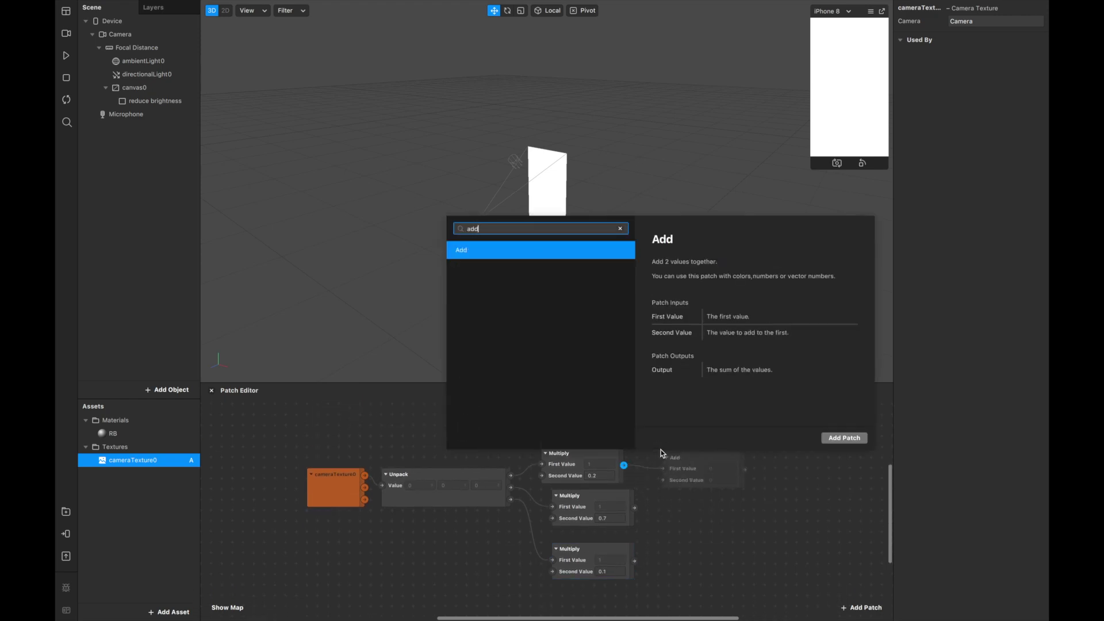
double_click(518, 252)
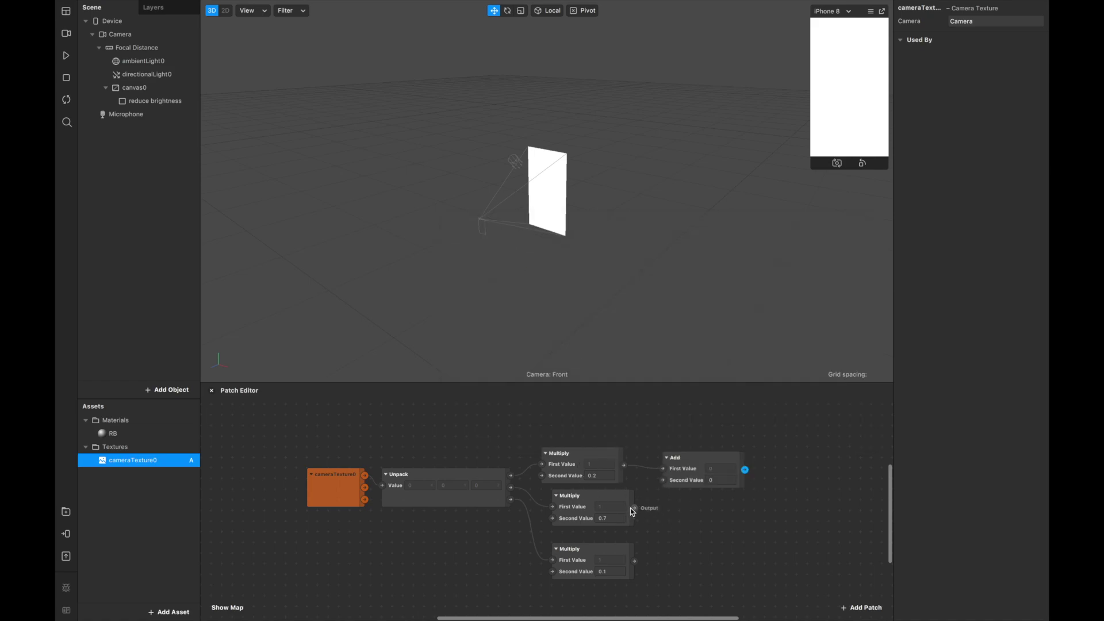
drag(635, 509, 663, 480)
Step: Chain a second Add after the first, enlarge the Patch Editor, and wire the 0.1 Multiply into it
drag(745, 470, 796, 463)
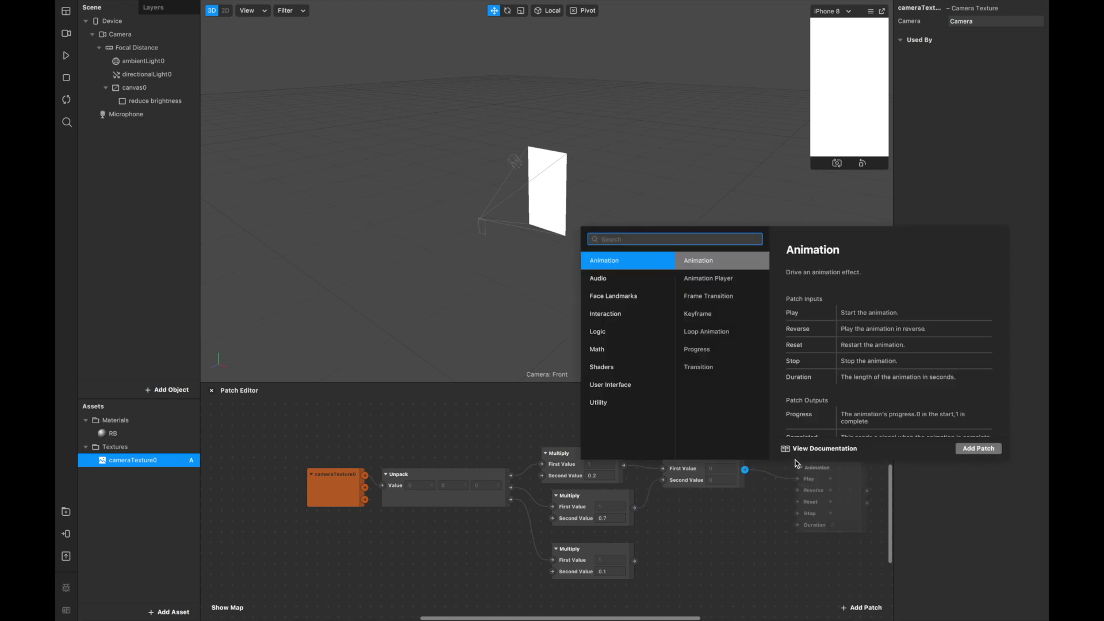
text(add)
scroll(796, 463, down, 3)
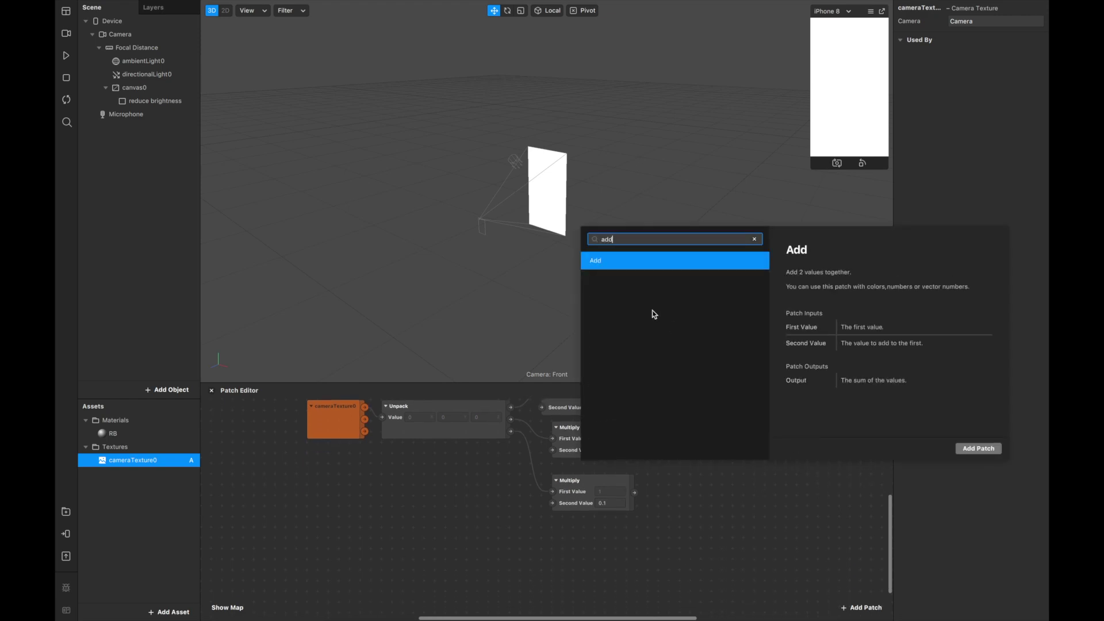
click(651, 266)
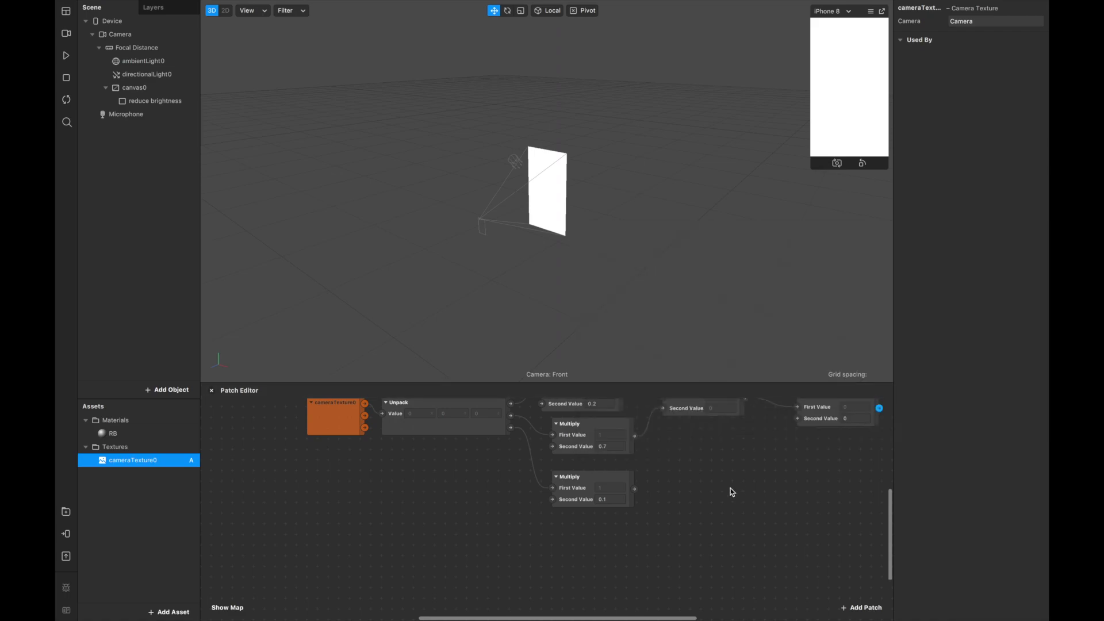
scroll(730, 488, up, 3)
drag(667, 383, 660, 218)
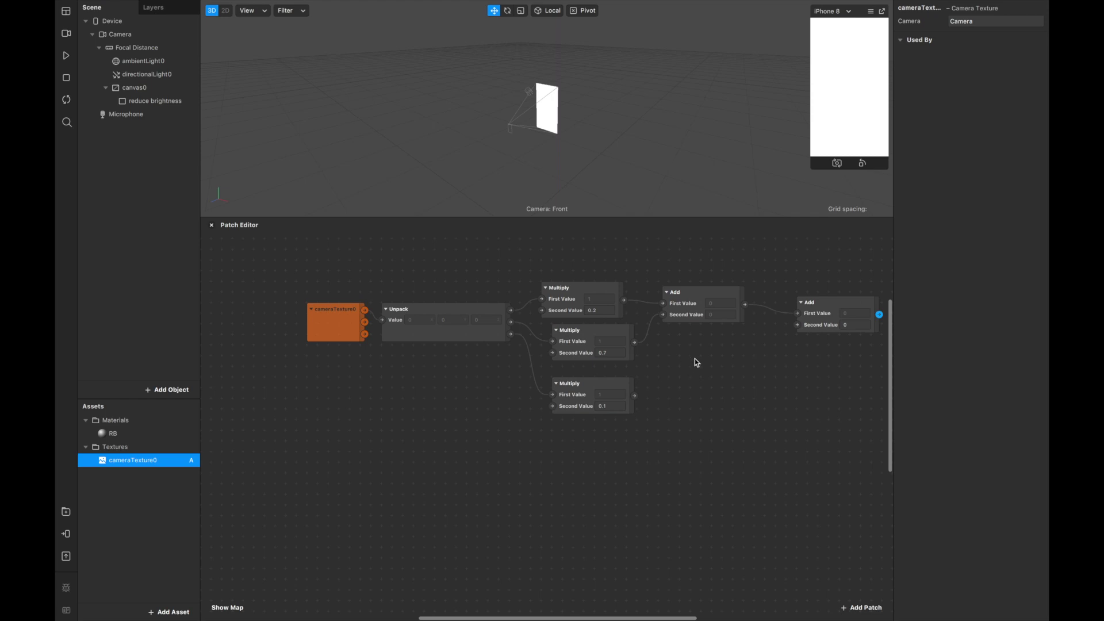
scroll(695, 358, right, 3)
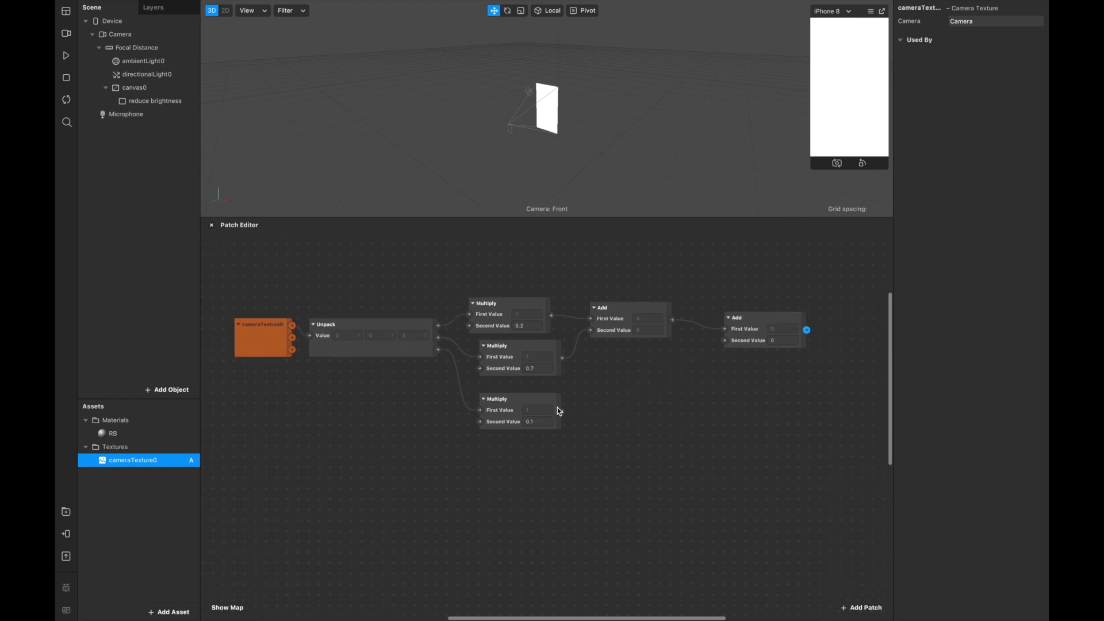
drag(562, 411, 726, 341)
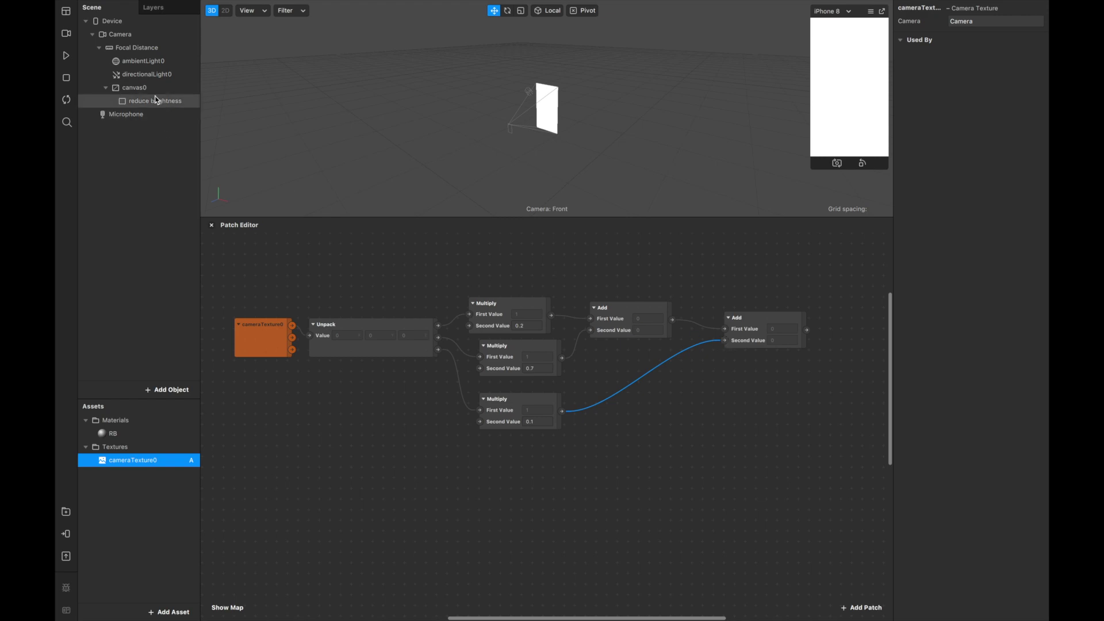
Step: Create a Diffuse Texture patch for the RB material and connect the last Add output to it
click(120, 435)
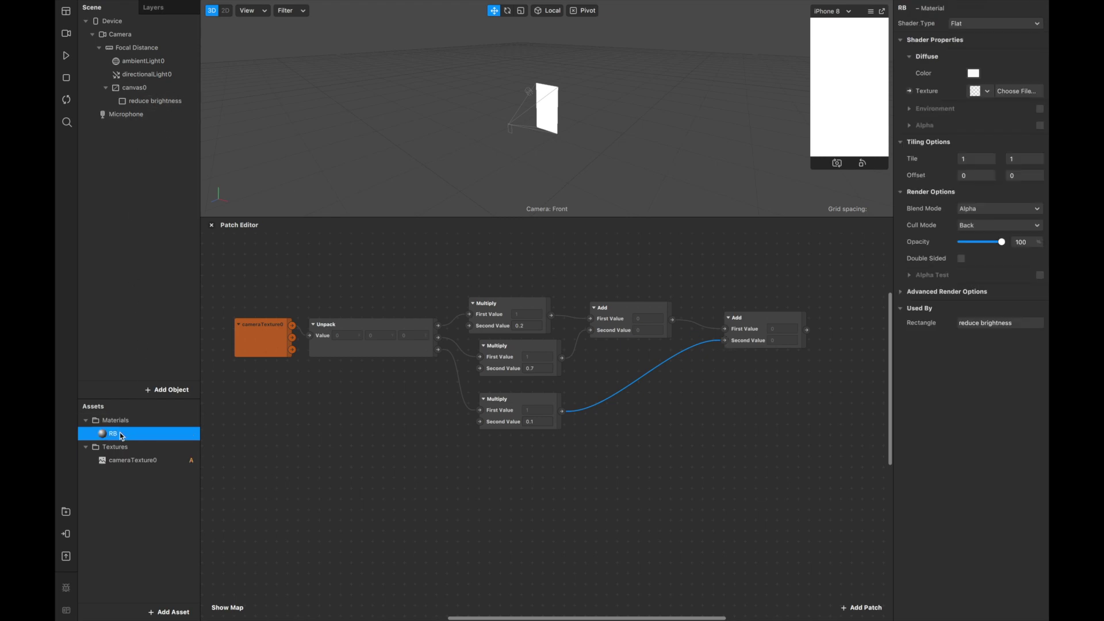
click(910, 91)
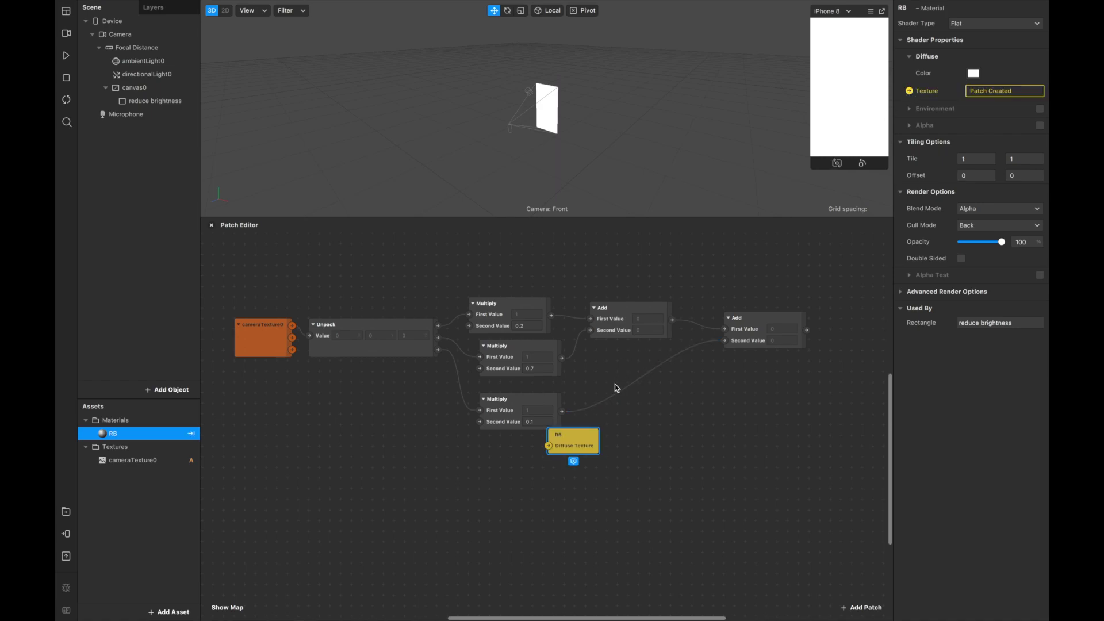
drag(574, 436, 841, 325)
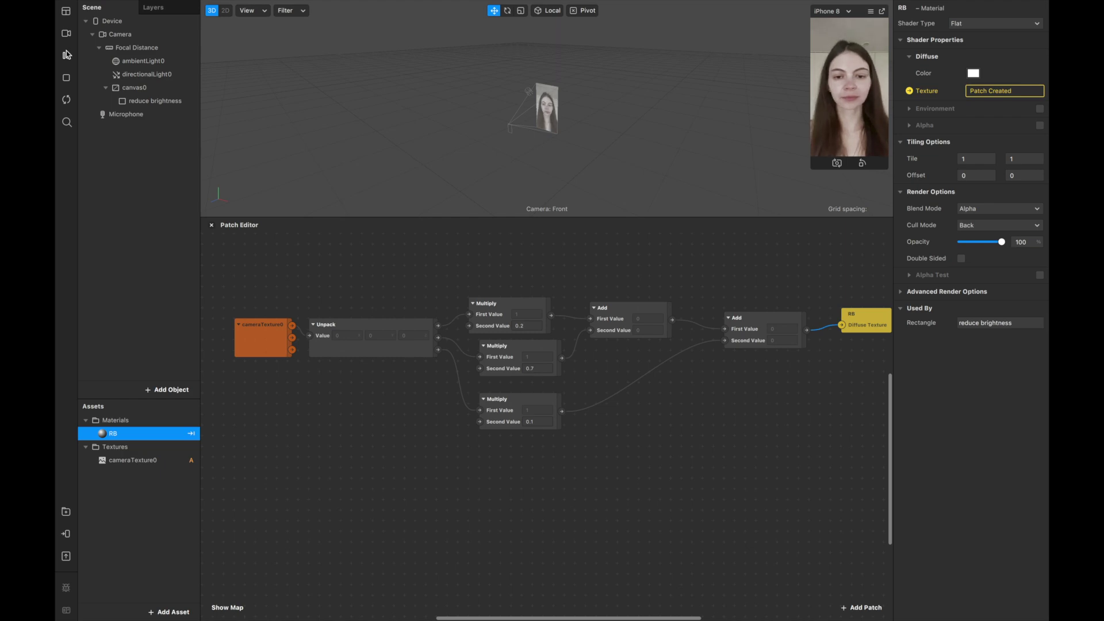
Step: Toggle the reduce brightness rectangle's visibility off and on to compare, then pause playback
click(145, 100)
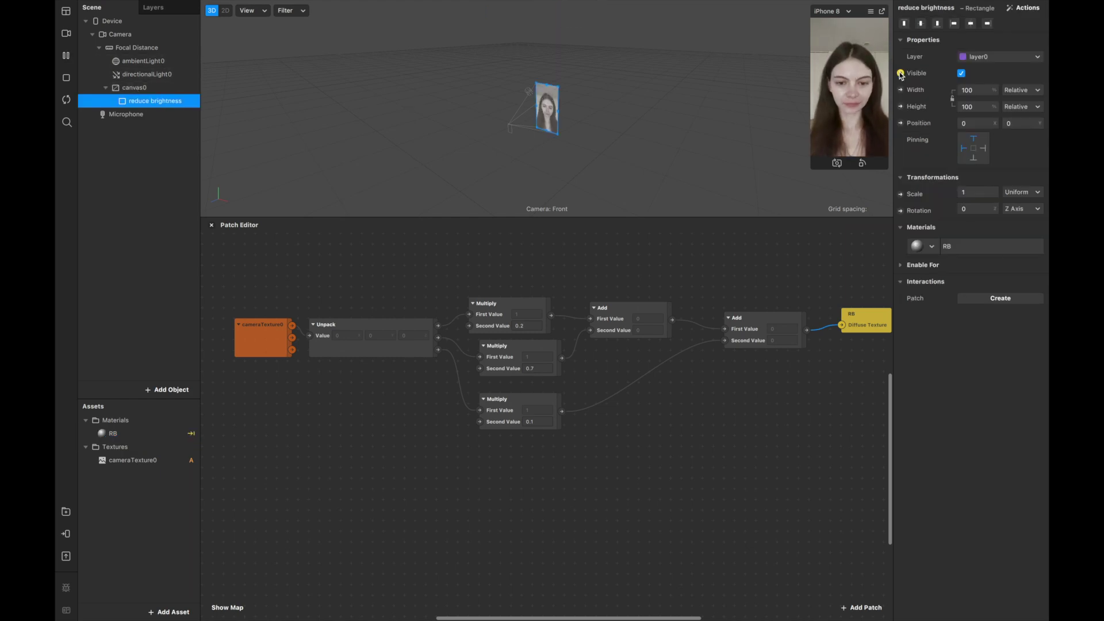
click(961, 74)
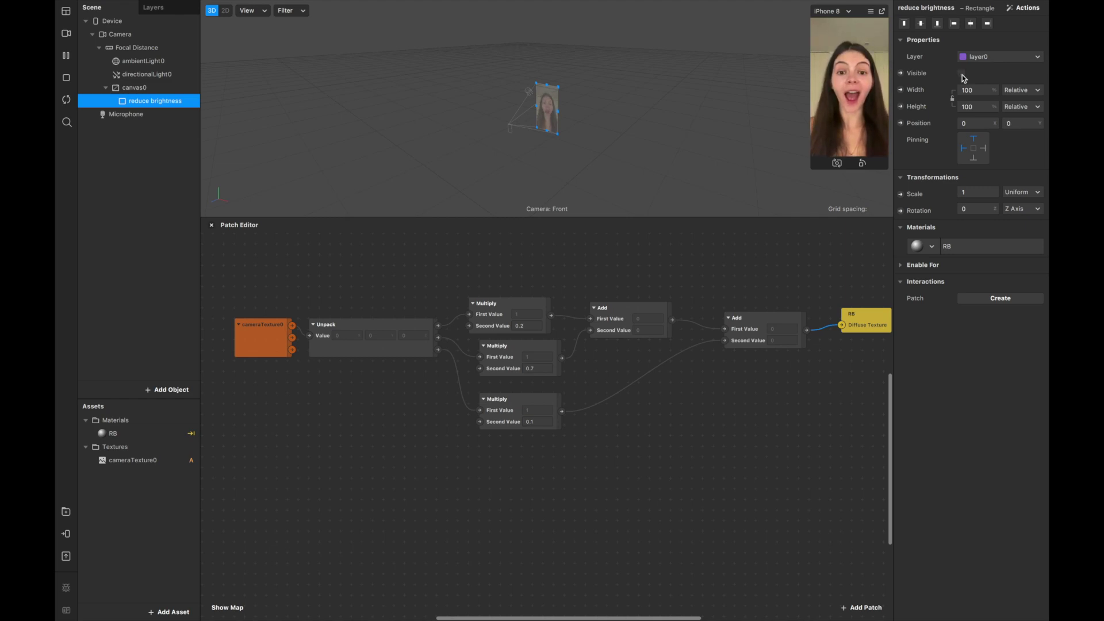
click(962, 74)
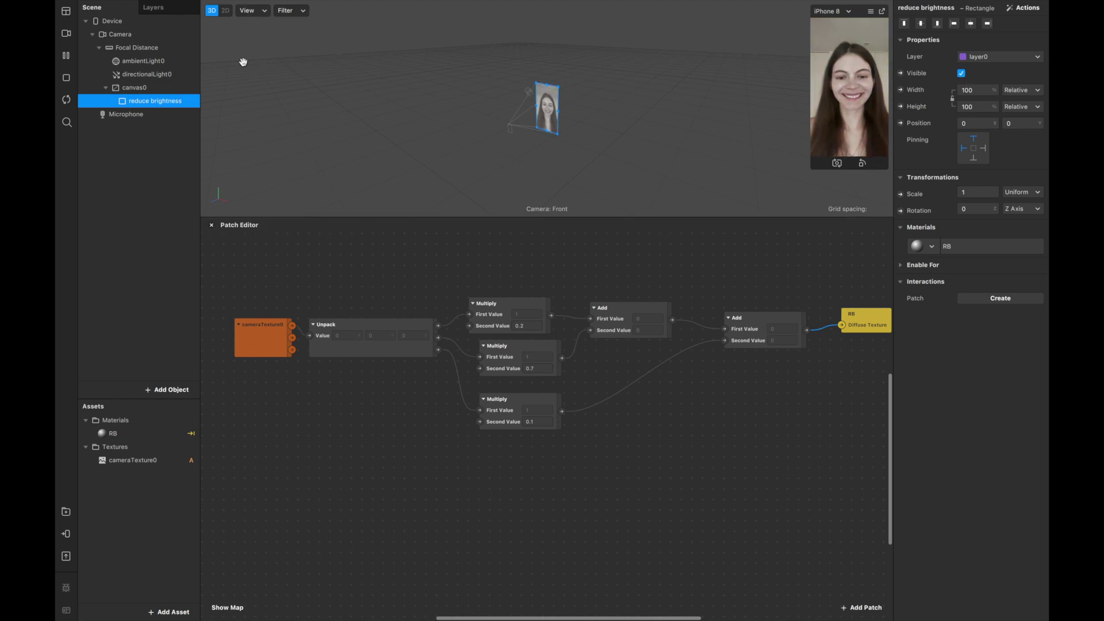
click(66, 56)
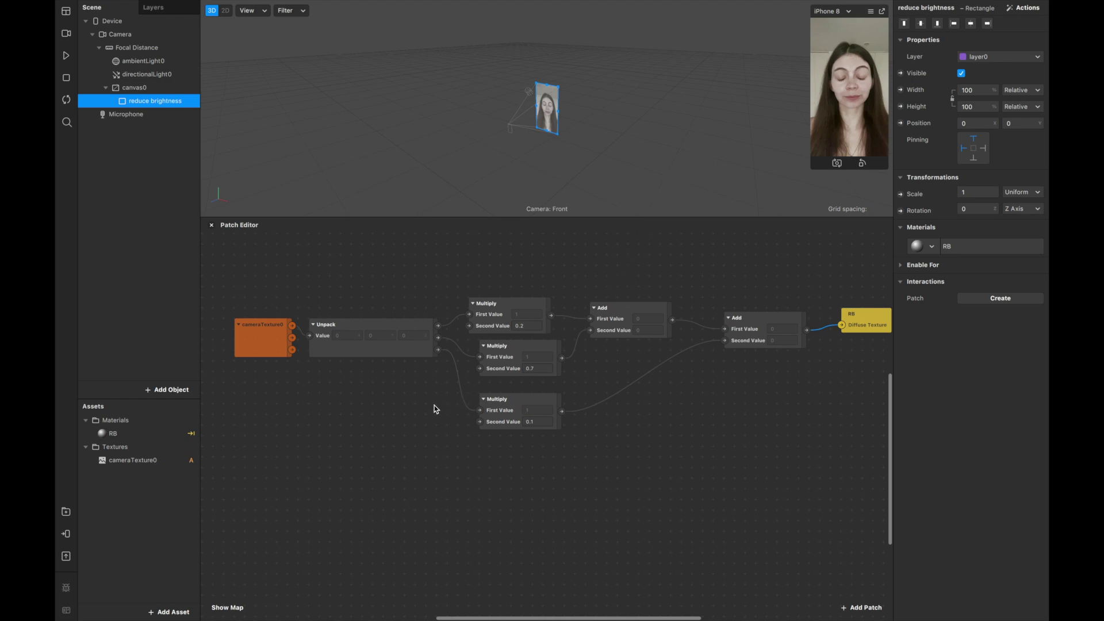
Step: Add a Rectangle inside canvas0, rename it Multicolor, and create material0 for it
click(160, 88)
right_click(160, 88)
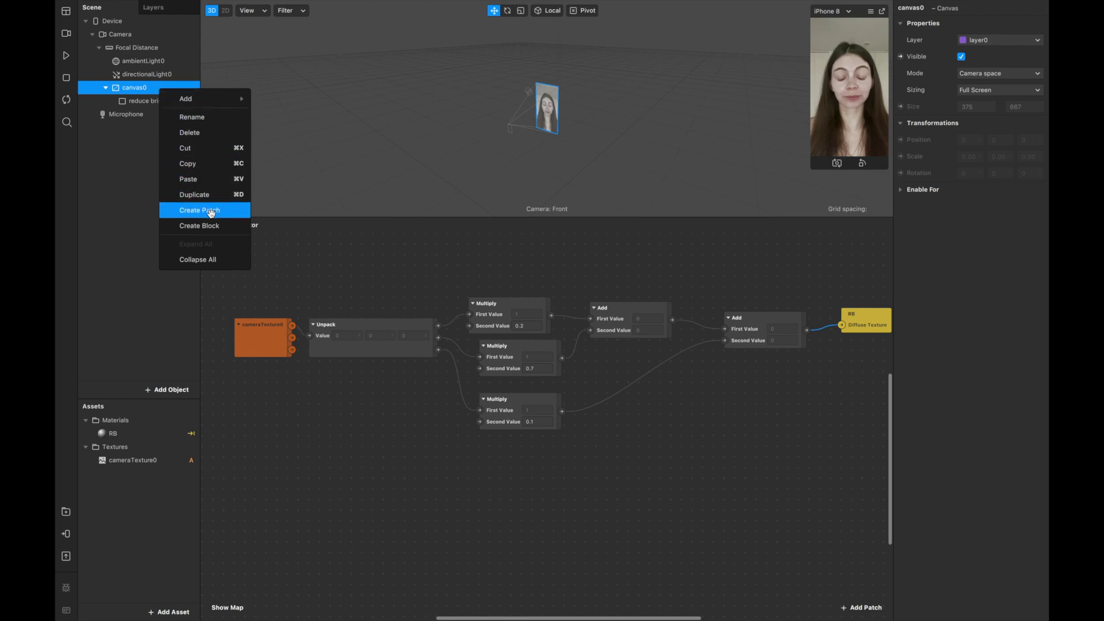
mouse_move(236, 99)
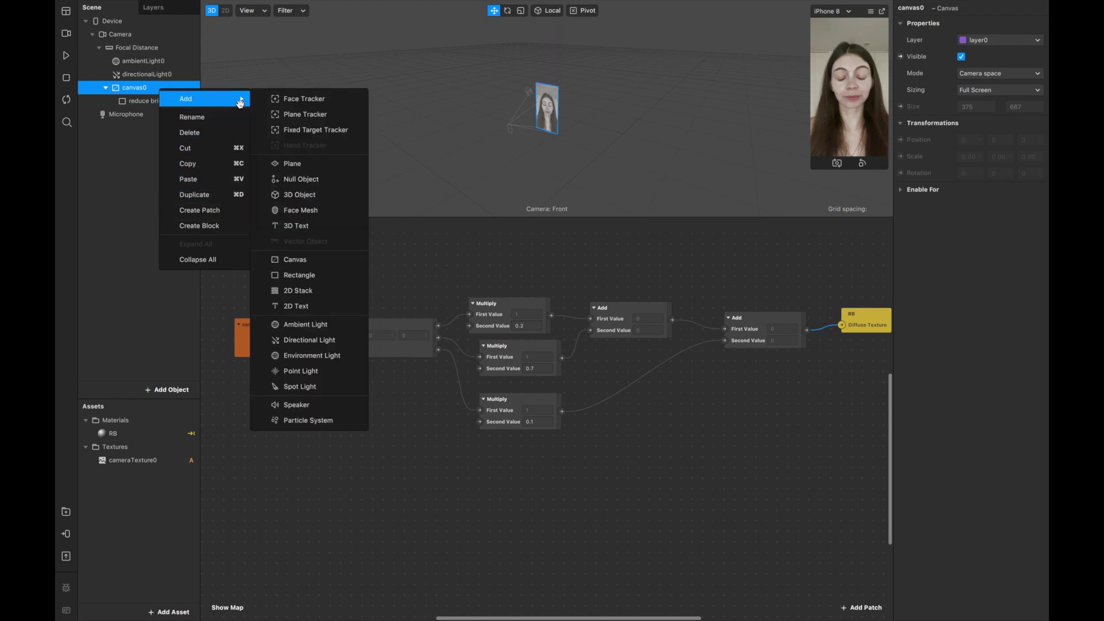
click(324, 275)
double_click(161, 115)
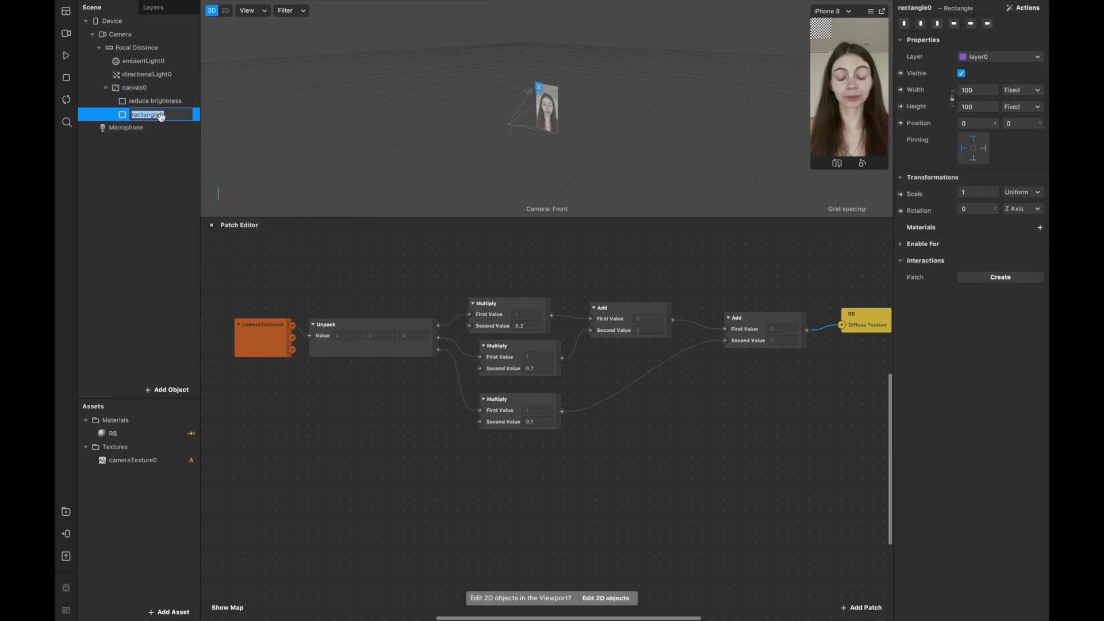
text(Mul)
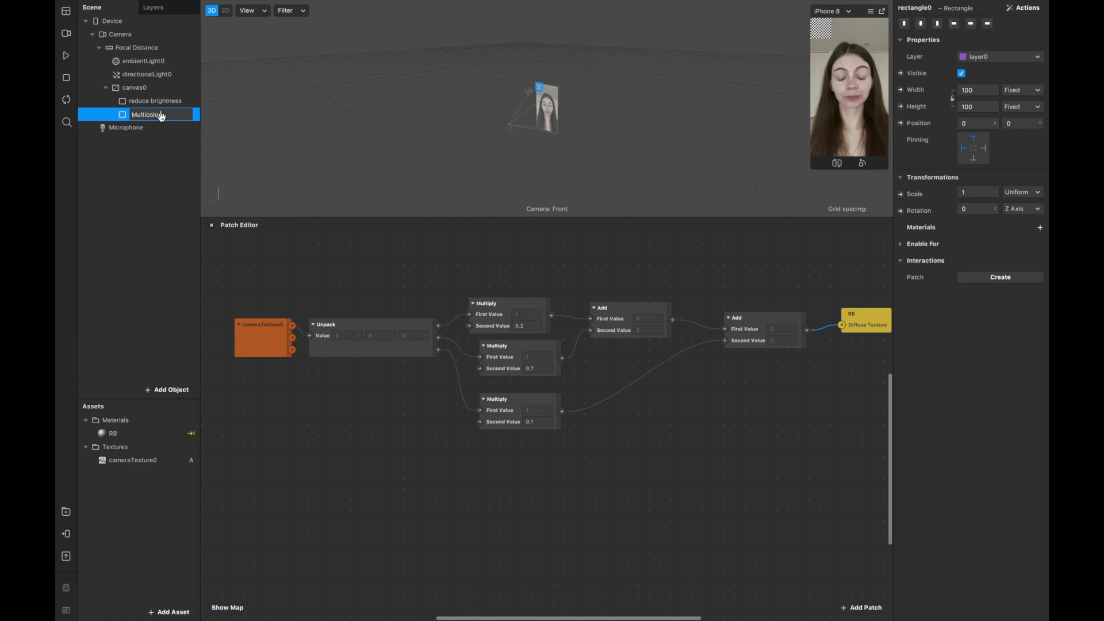
text(ticolor)
click(148, 161)
click(1040, 228)
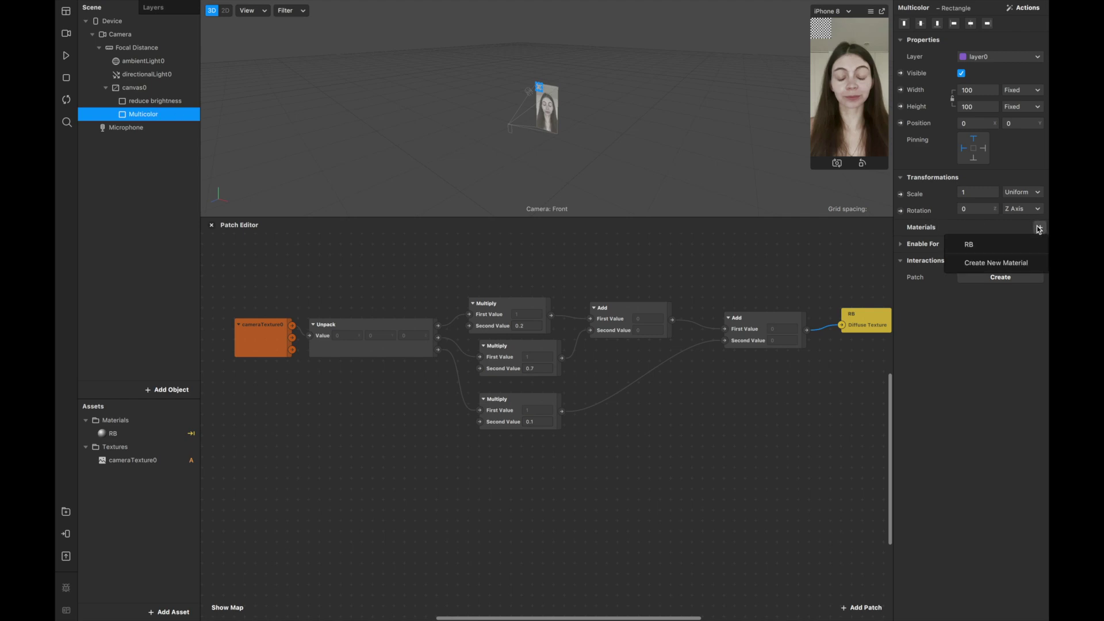
click(1028, 264)
Step: Rename material0 to multicolor and switch its shader type to Flat
double_click(159, 451)
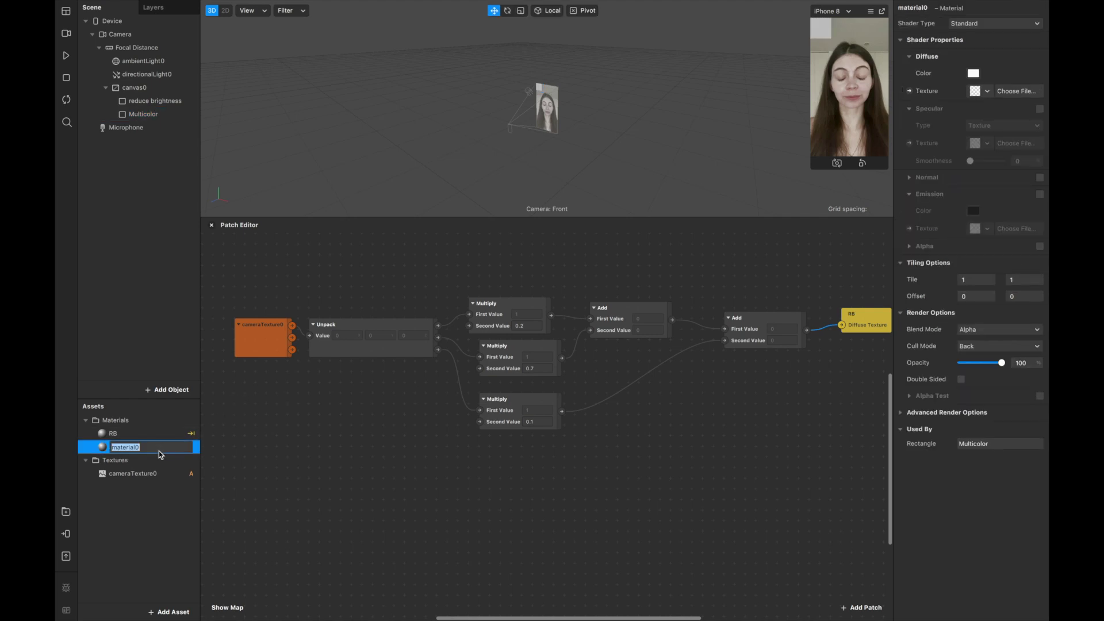
text(multicolor)
click(147, 511)
click(149, 449)
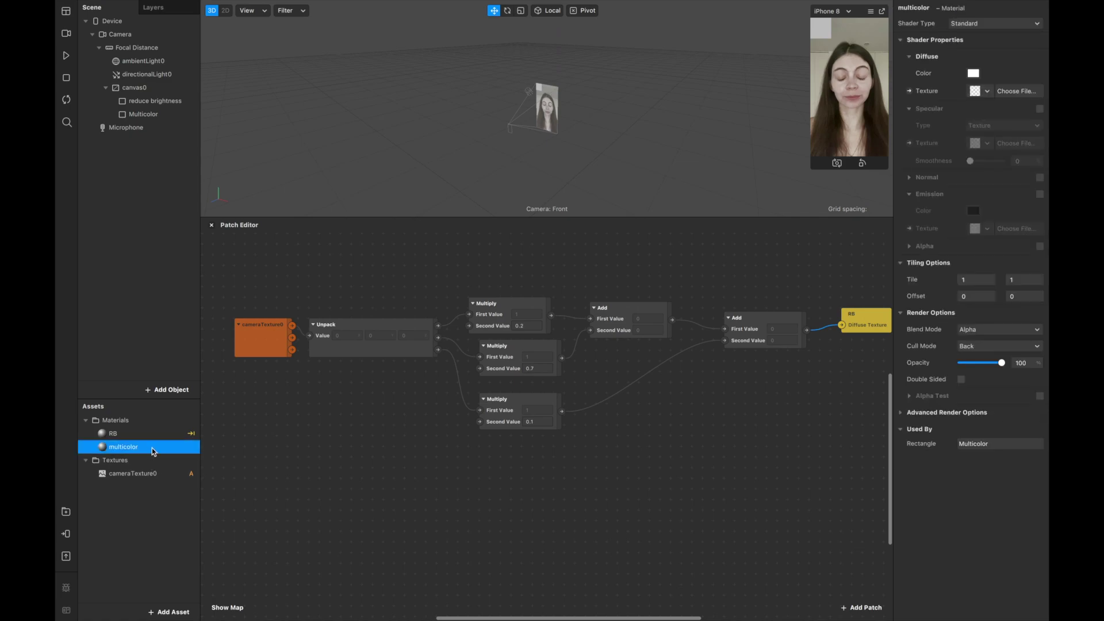
click(1019, 23)
click(1019, 22)
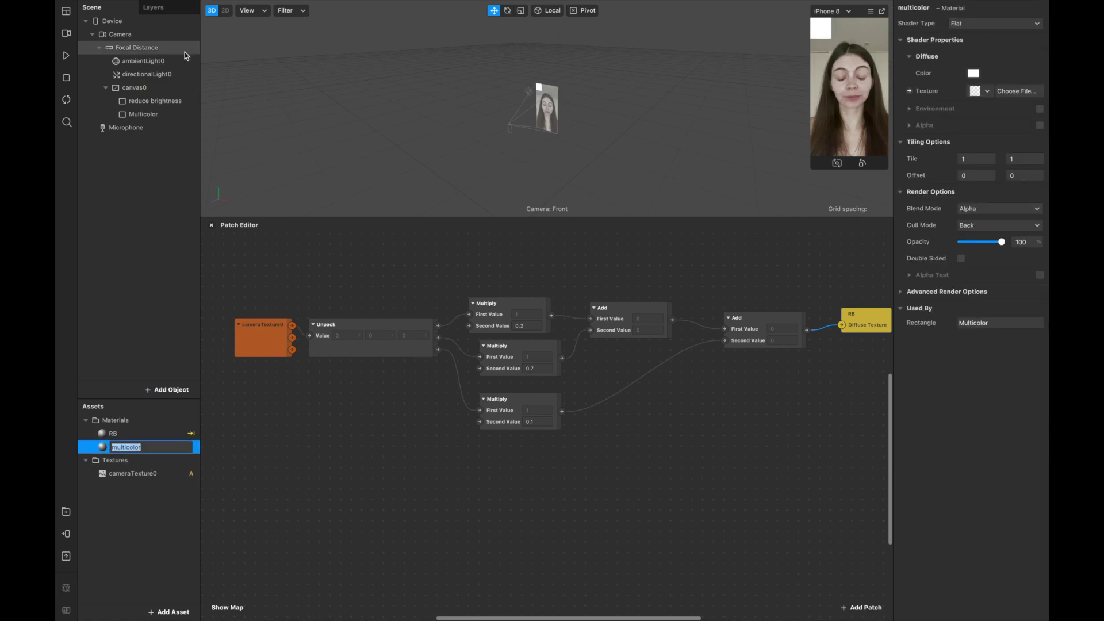
Step: Set the Multicolor rectangle to fill 100% relative width and height
click(154, 115)
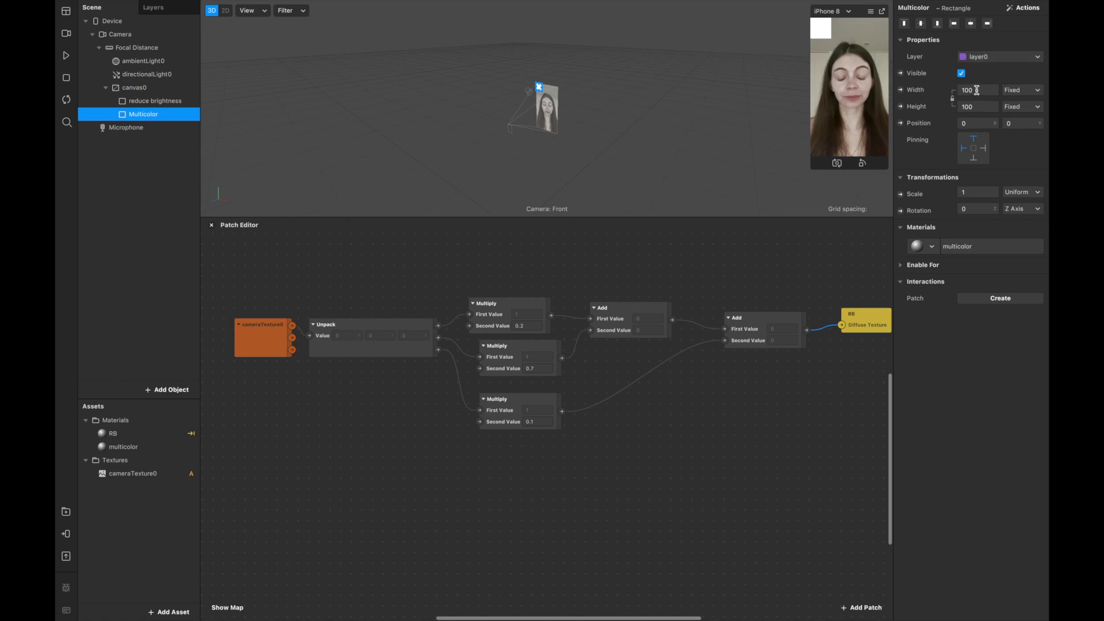
click(977, 90)
click(977, 107)
click(977, 108)
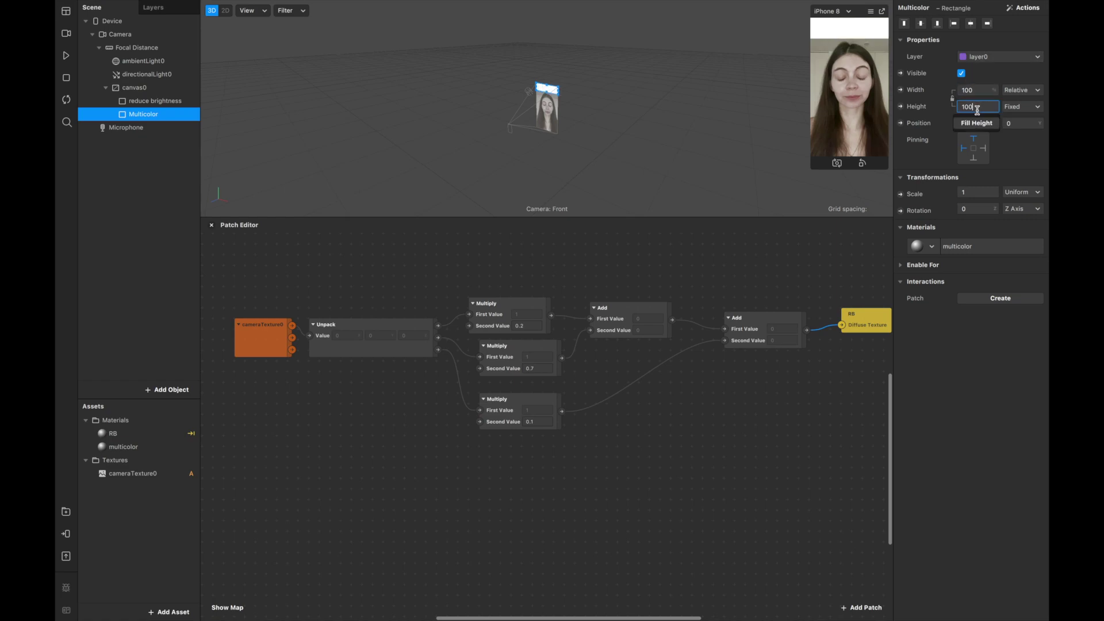
click(977, 123)
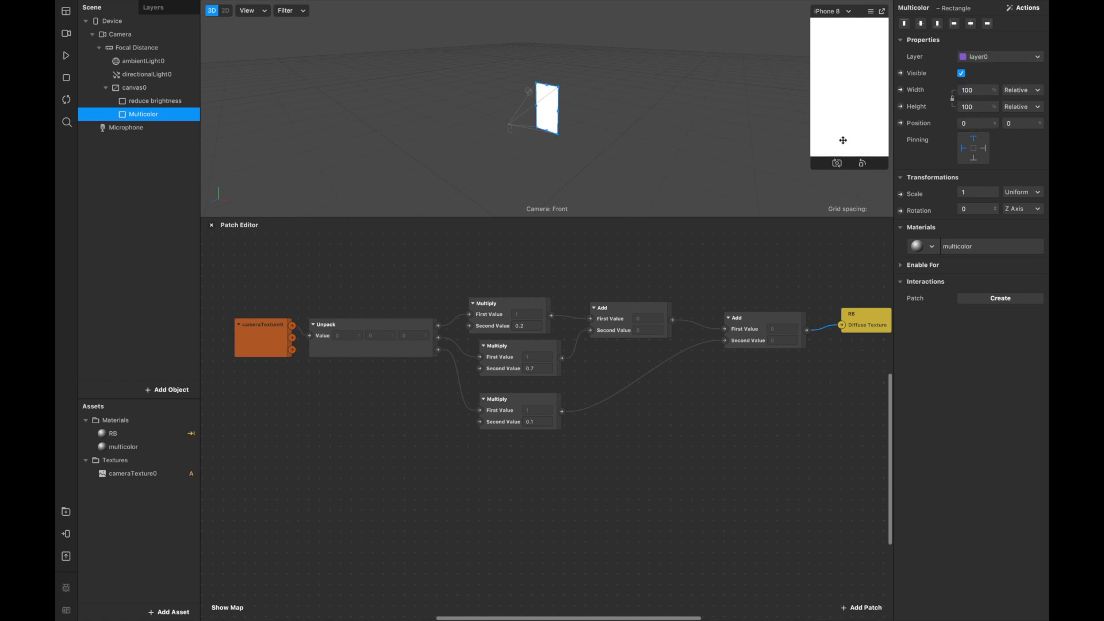
Step: Add a Loop Animation patch and a Pack patch fed from its Progress output
right_click(239, 488)
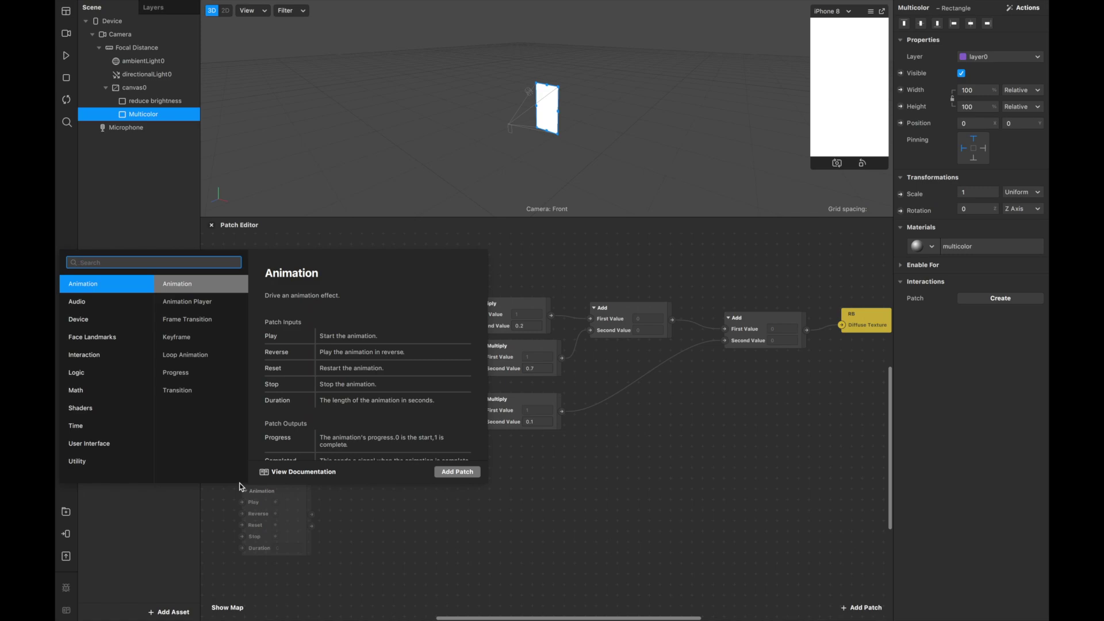
text(loo)
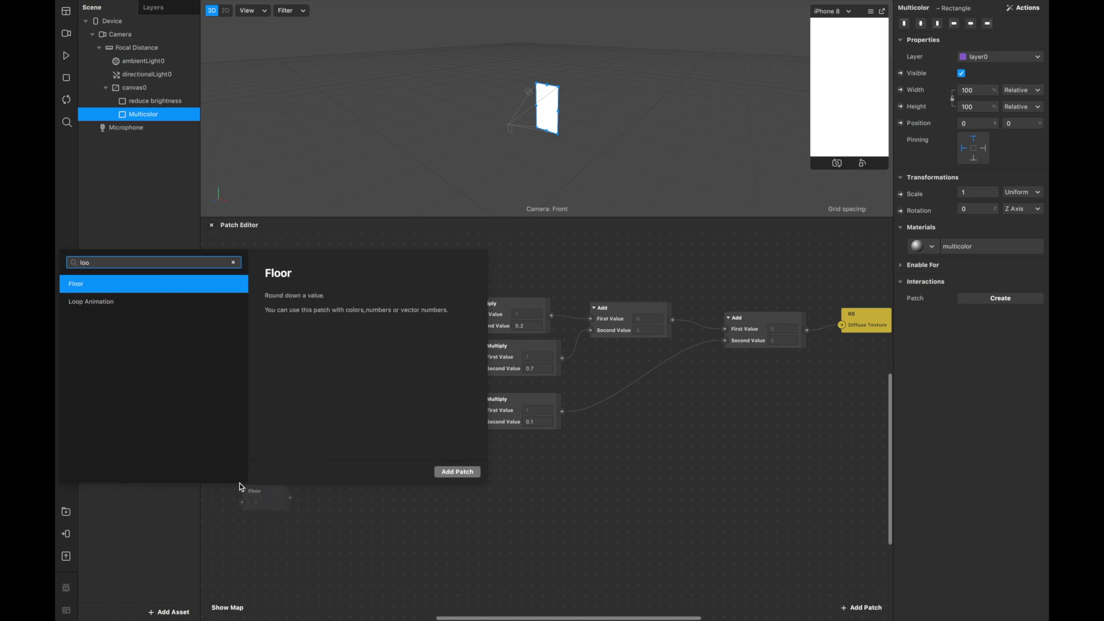
double_click(98, 302)
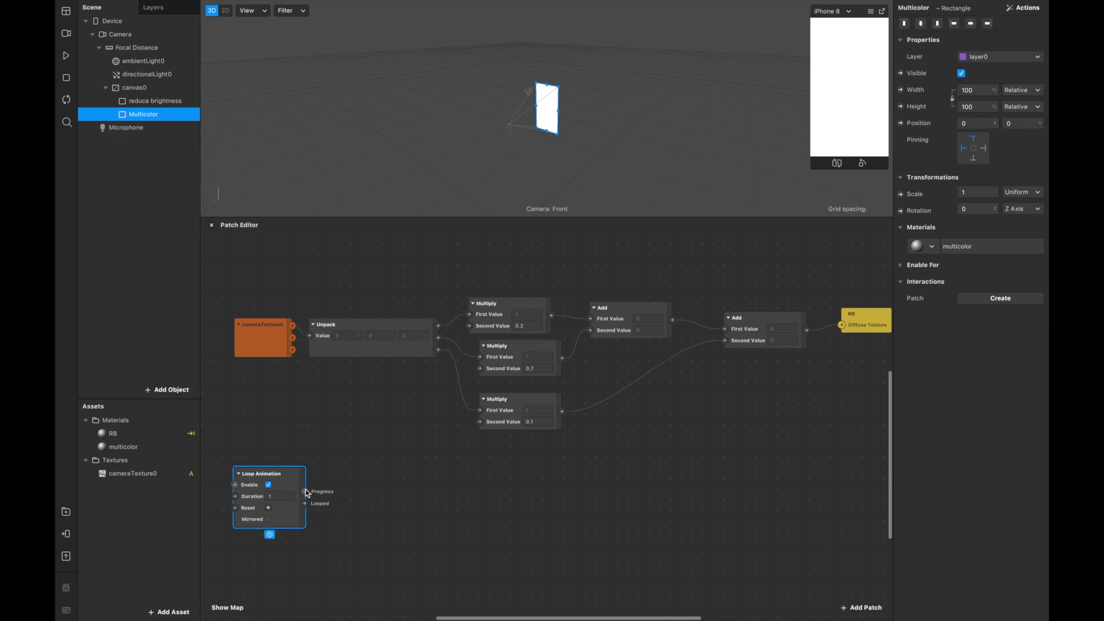
drag(306, 491, 336, 464)
text(pa)
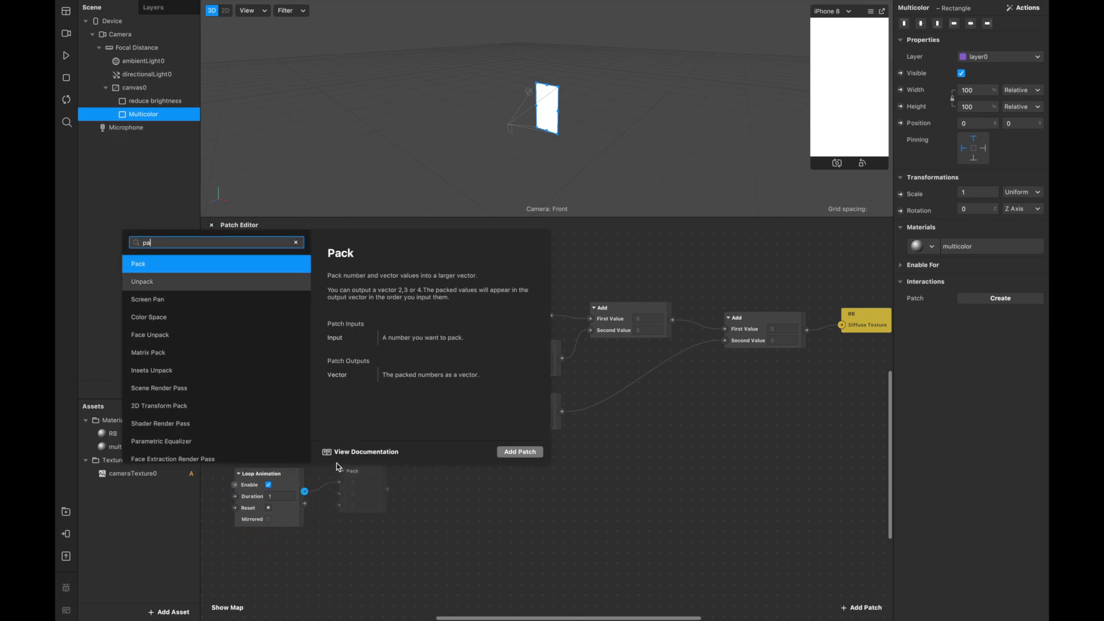
text(ck)
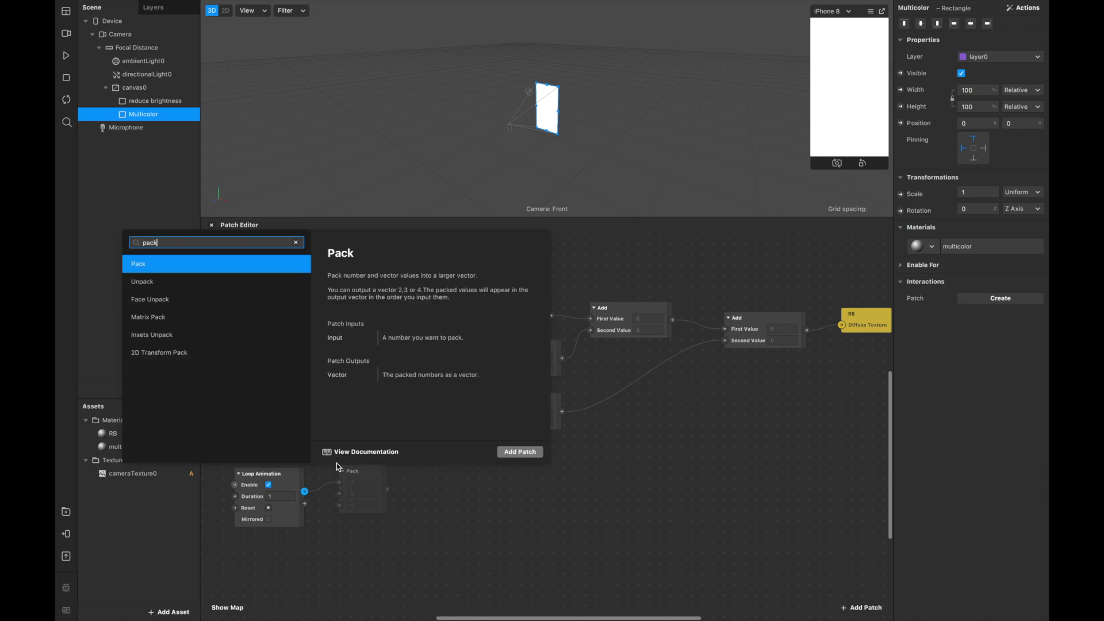
click(222, 263)
Step: Make the Pack patch a Vector 4 with its second, third and fourth values set to 1
click(371, 484)
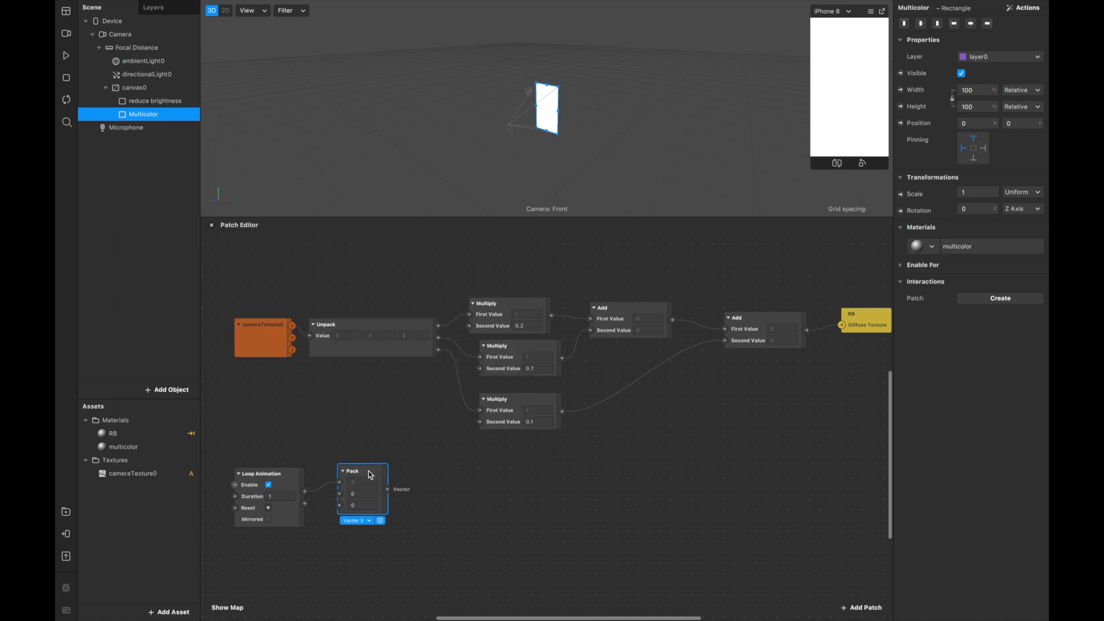
click(365, 523)
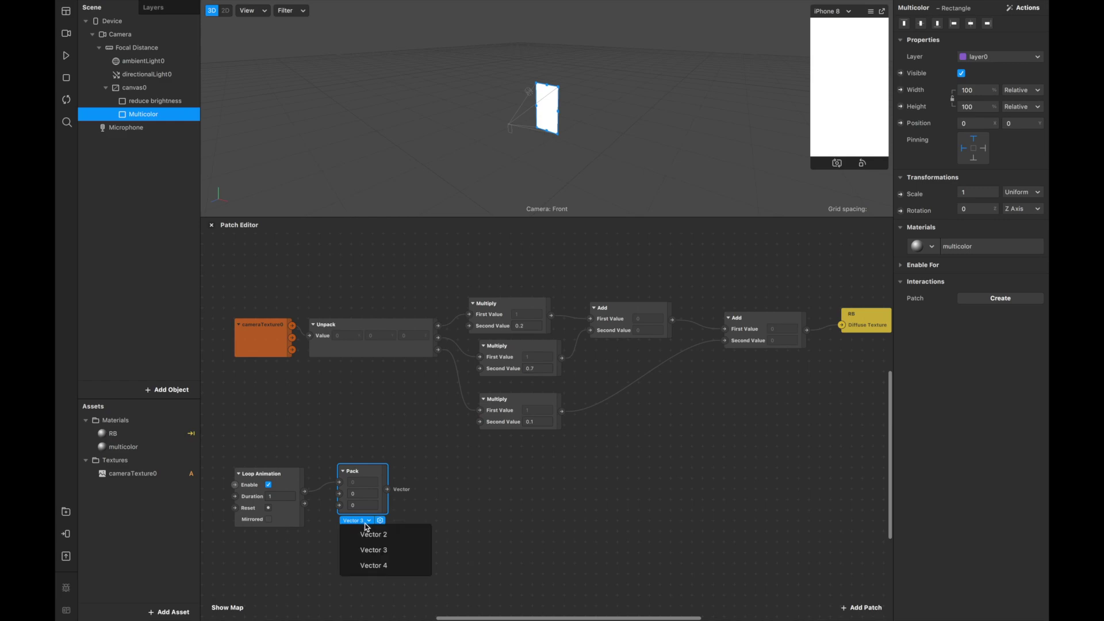
click(375, 565)
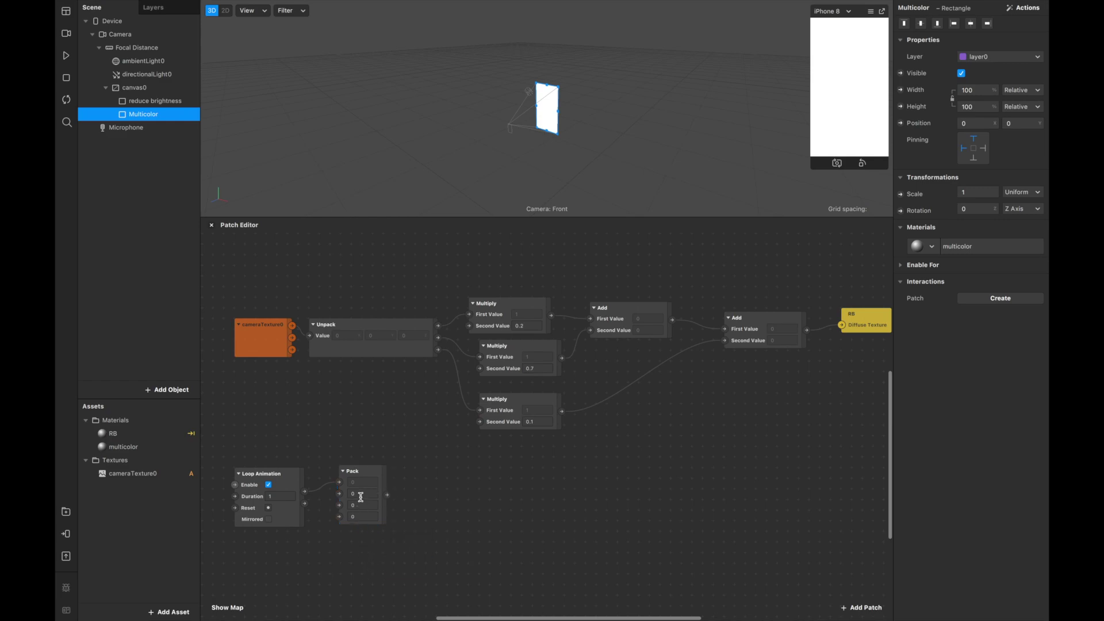
click(361, 497)
click(373, 508)
click(371, 518)
click(474, 500)
Step: Add a Color Space patch after Pack, beside it, with Input Color Space set to HSV
drag(428, 488, 428, 489)
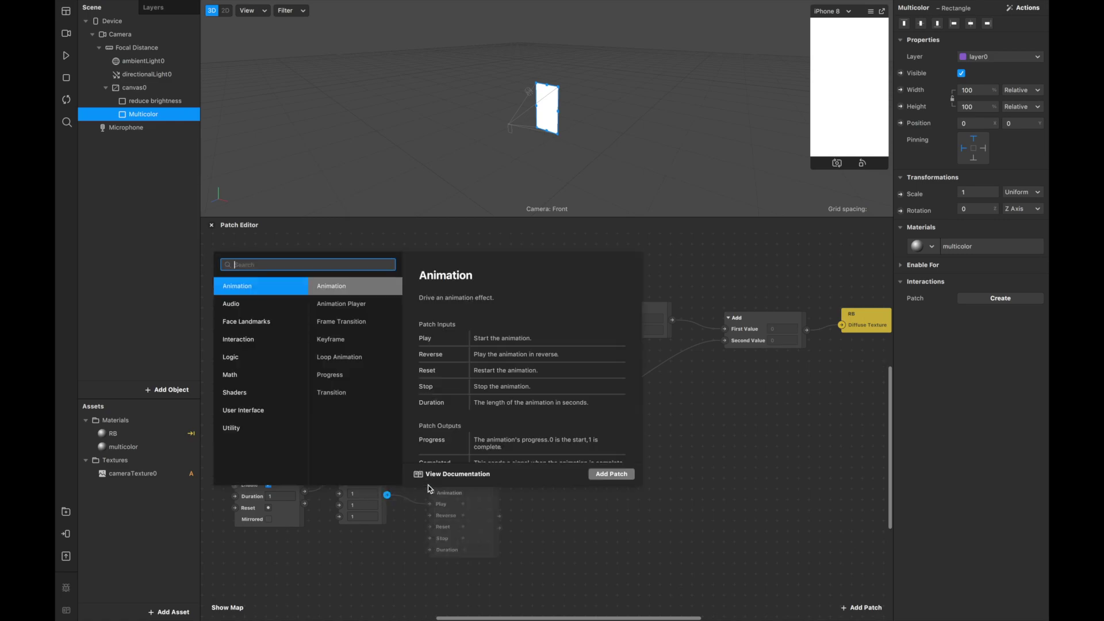
text(color)
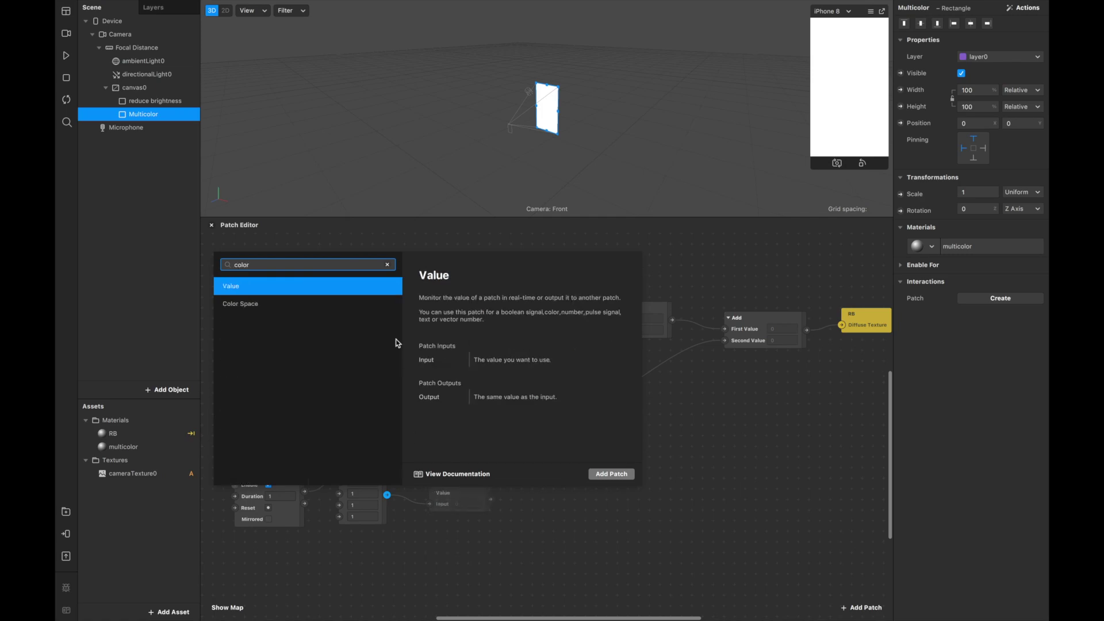
click(301, 303)
drag(482, 505, 465, 476)
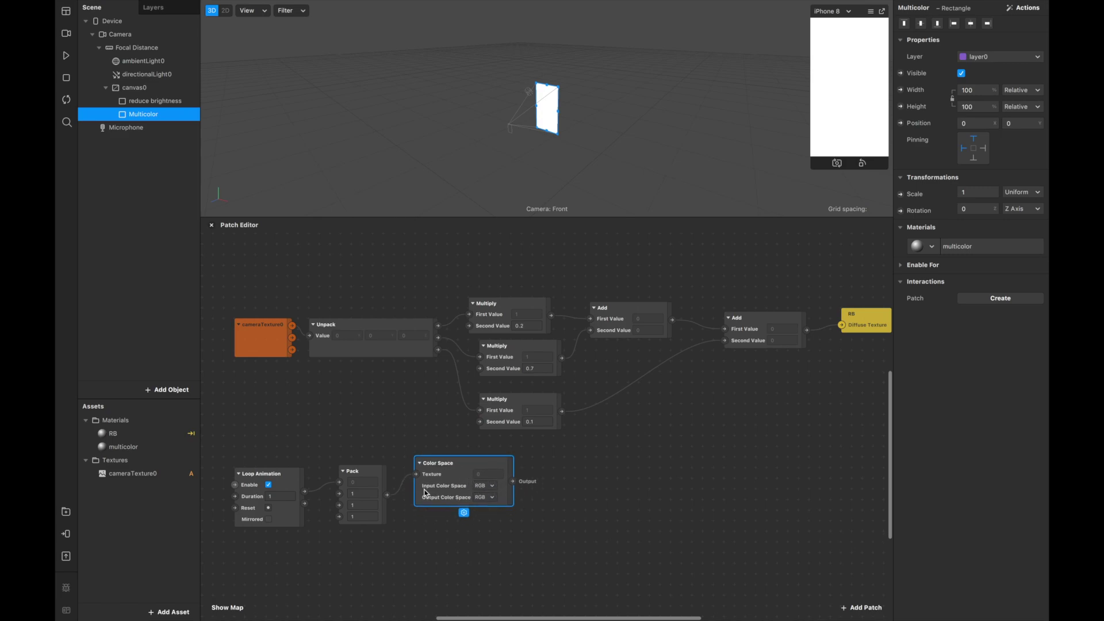
click(490, 487)
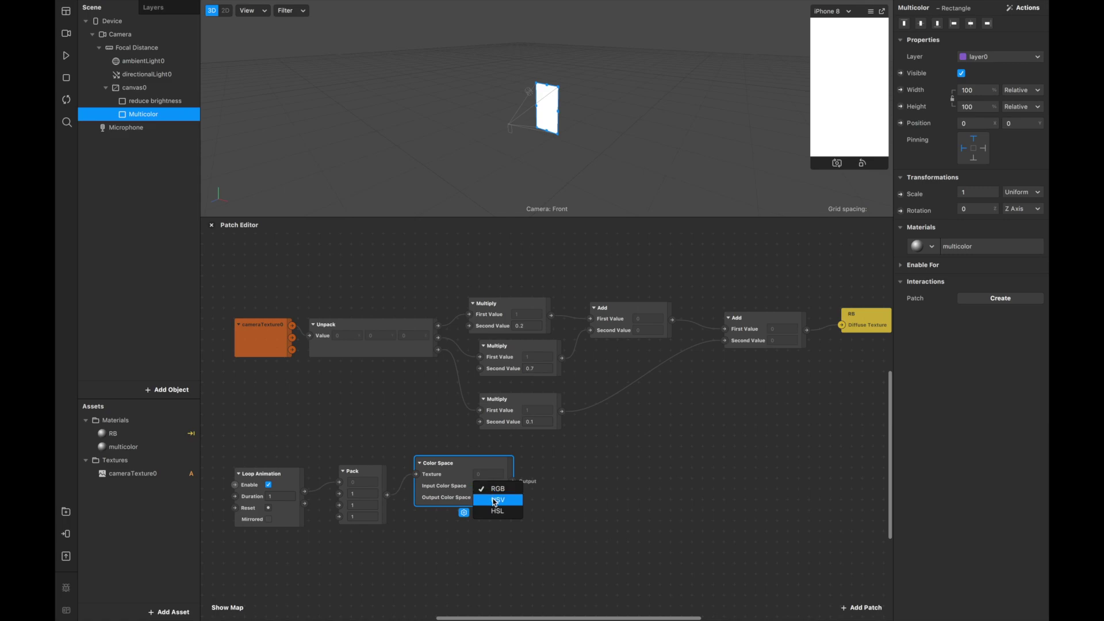
click(494, 500)
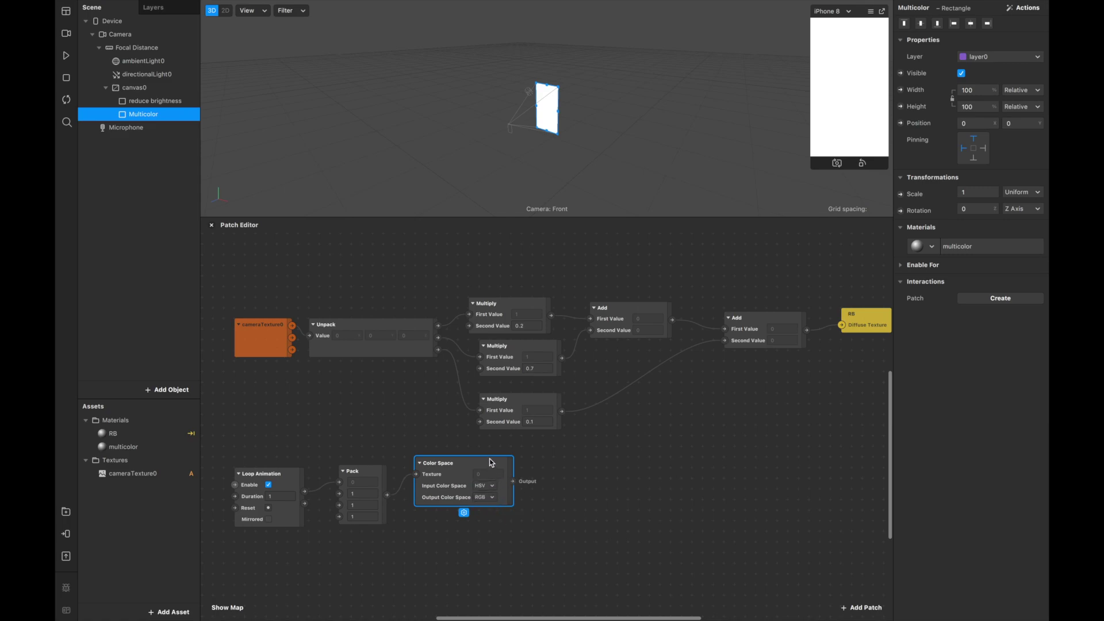
Step: Add a horizontal Gradient patch and move it up and left
scroll(480, 485, right, 5)
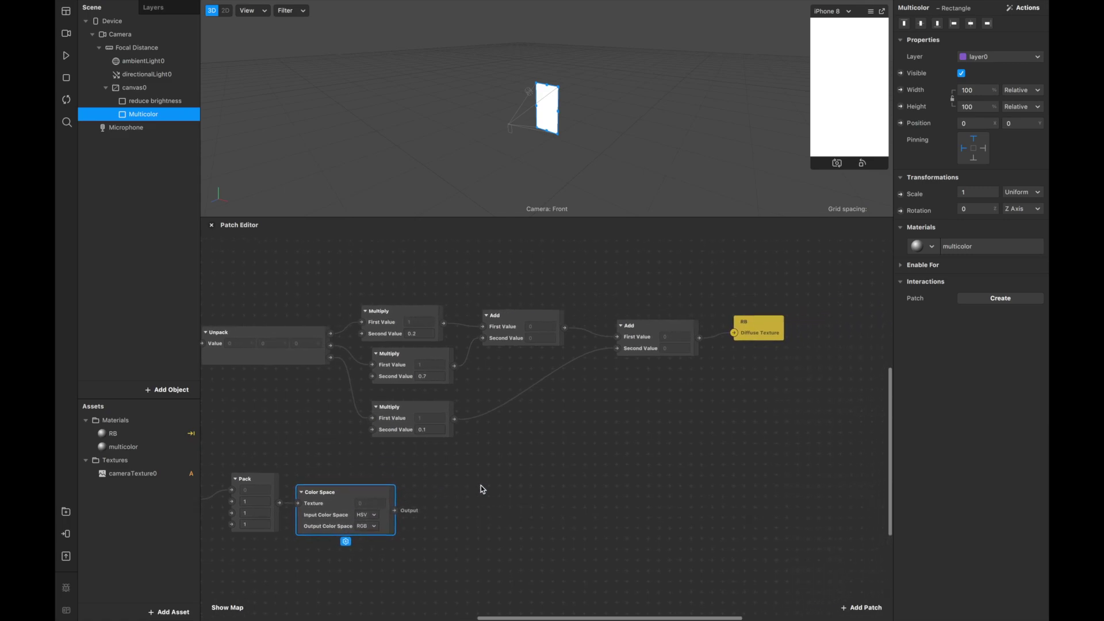
scroll(481, 489, right, 2)
right_click(435, 479)
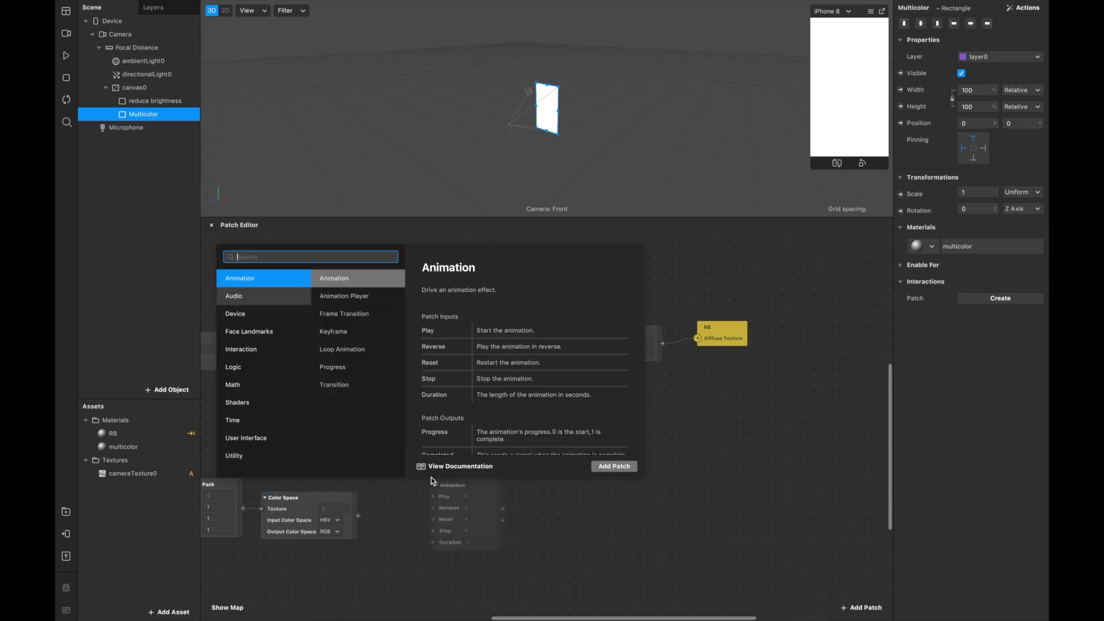
text(gra)
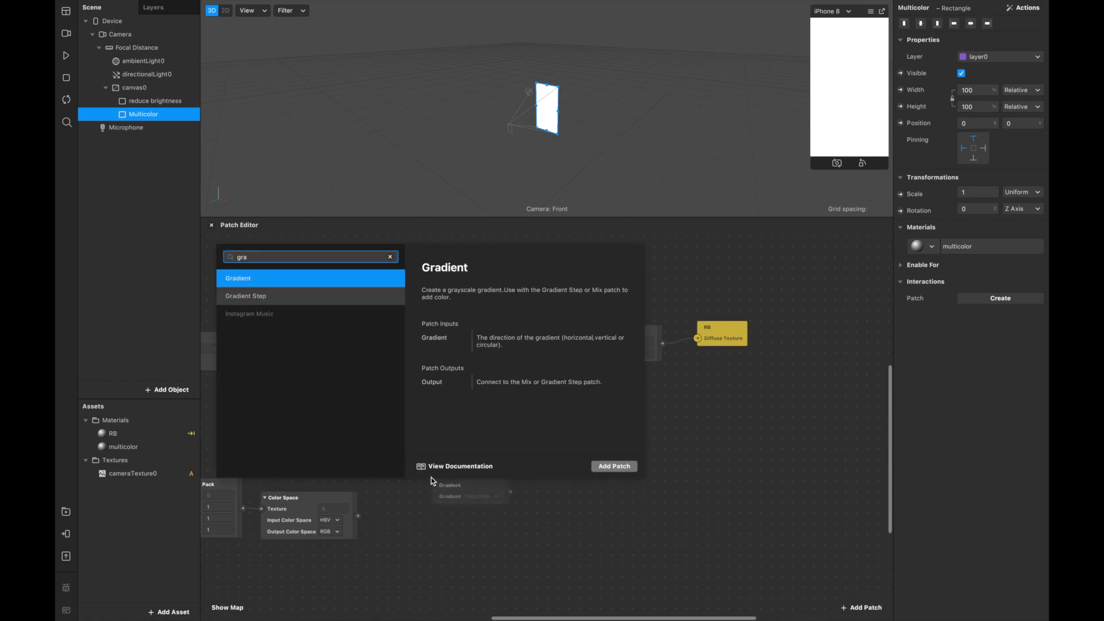
click(270, 282)
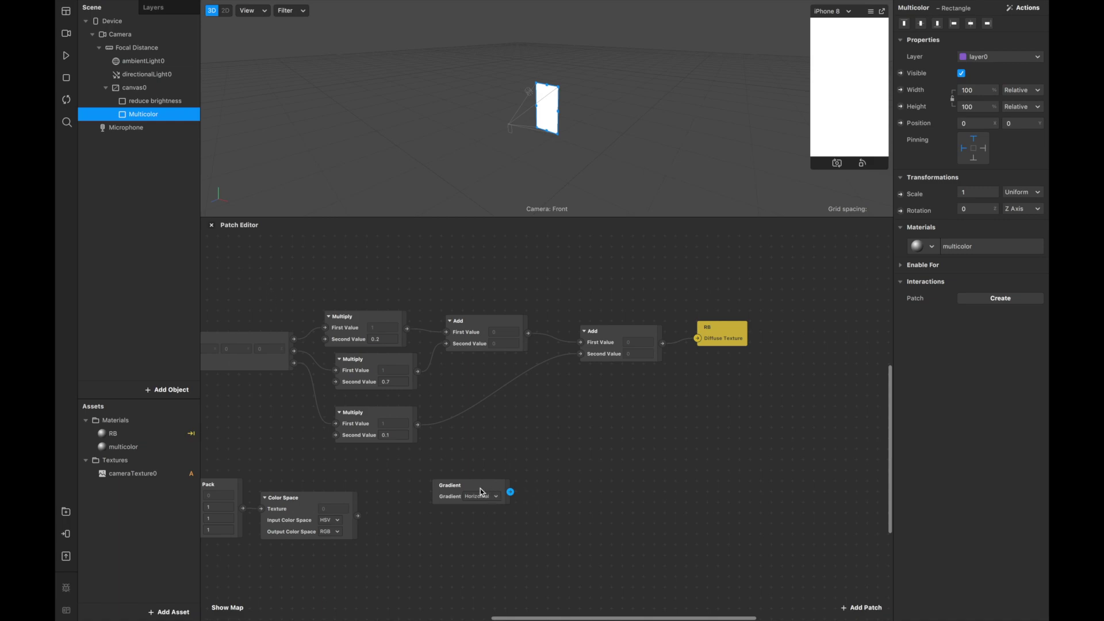
drag(482, 492, 433, 482)
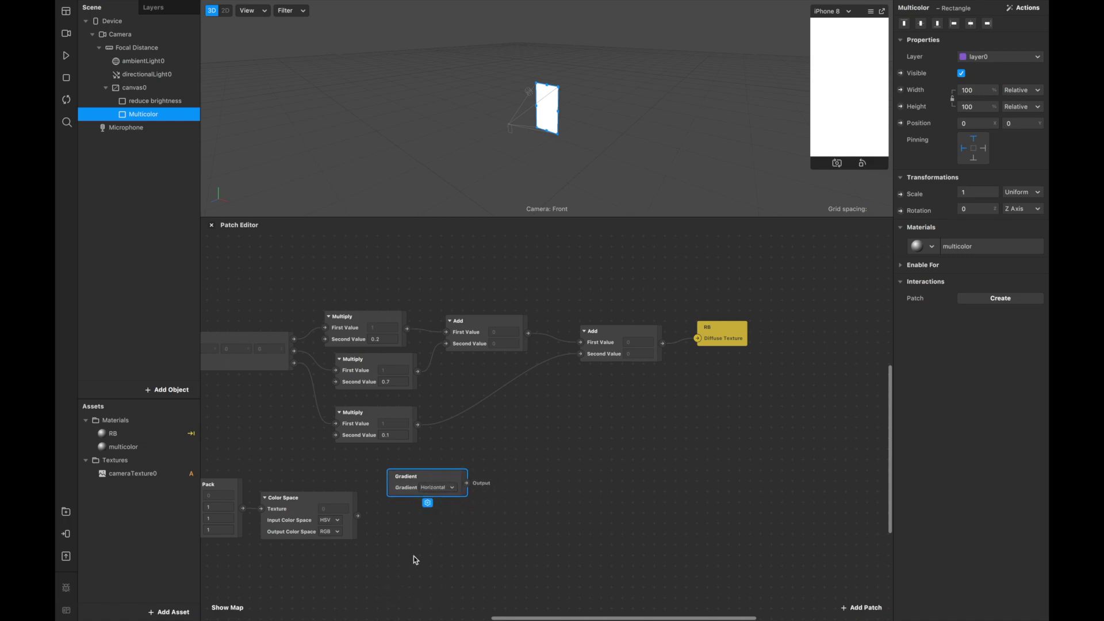
Step: Add a Gradient Step patch and position it beside the Gradient patch
right_click(437, 532)
text(gra)
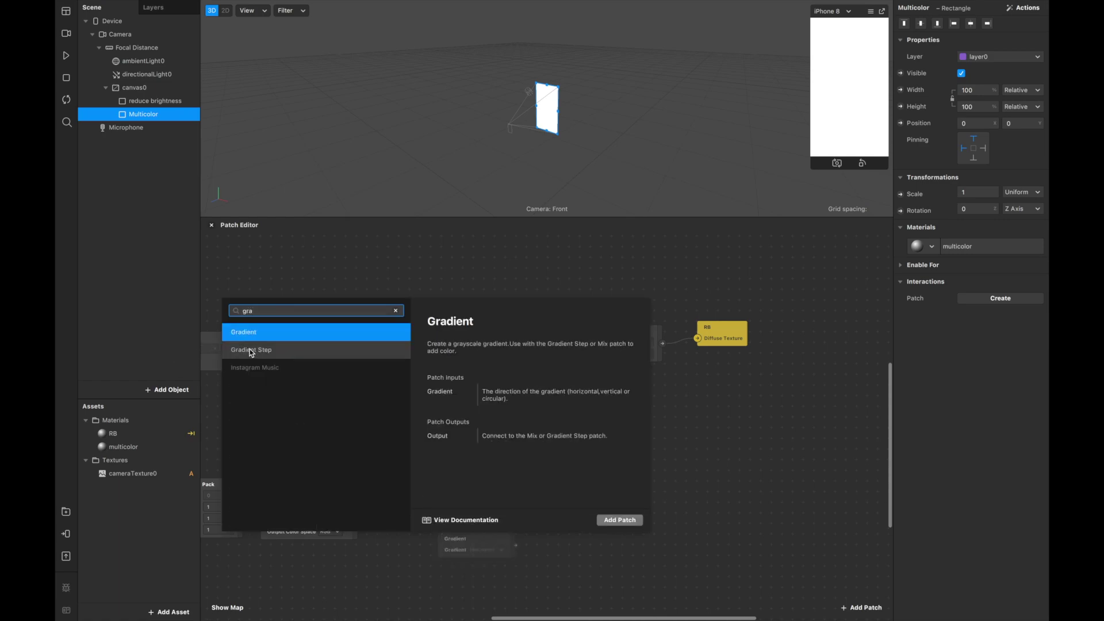
click(250, 350)
drag(476, 536, 549, 488)
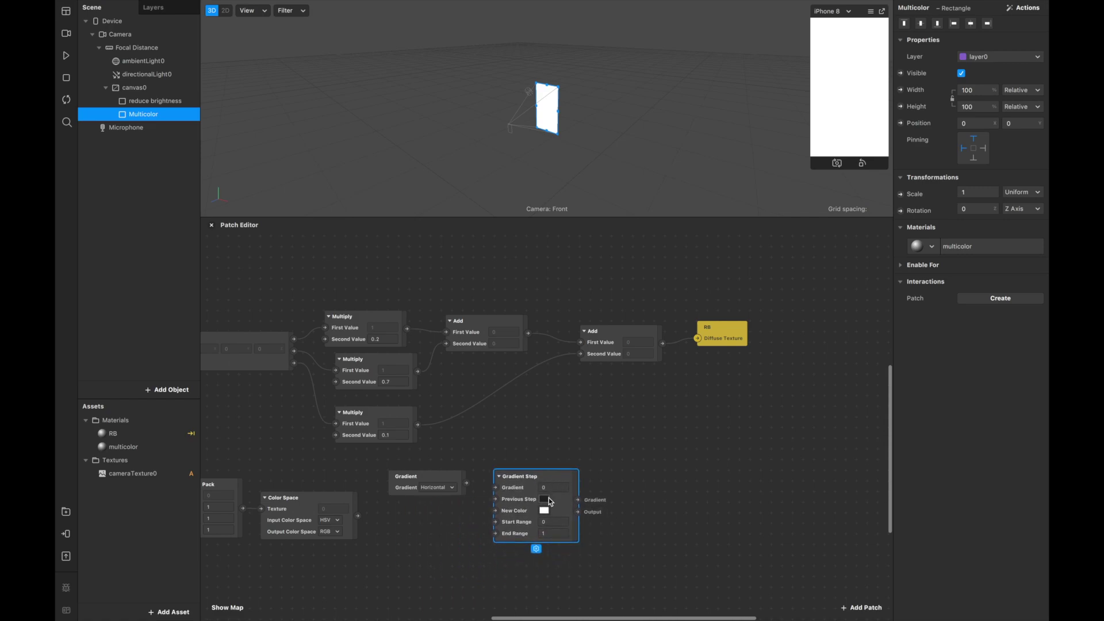
Step: Set the Gradient Step's Previous Step colour to red
click(544, 499)
click(138, 32)
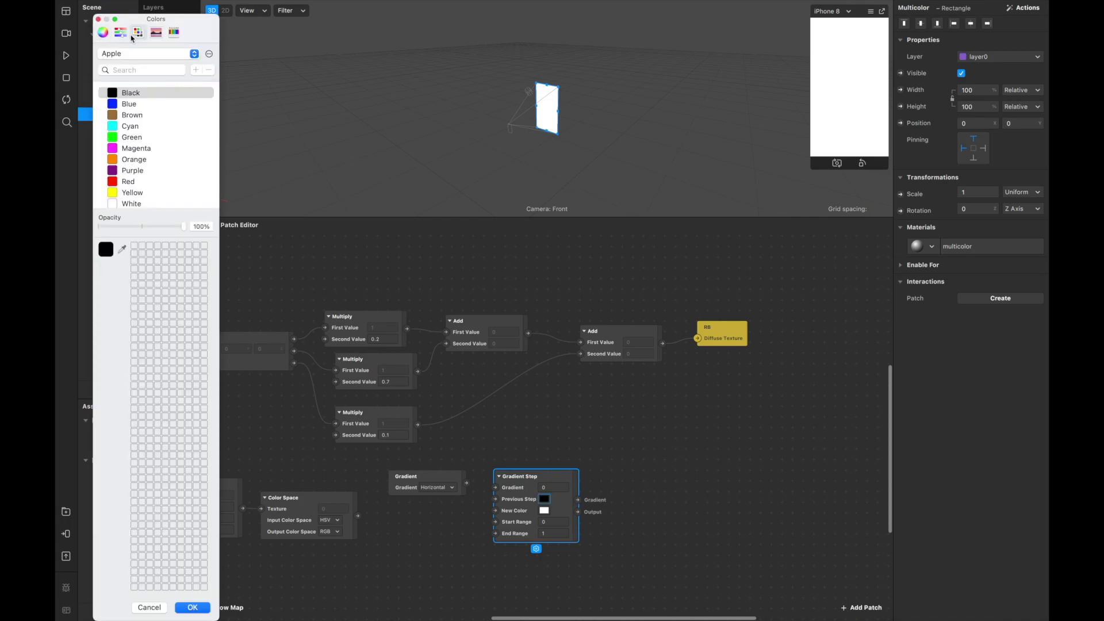
click(120, 32)
click(139, 33)
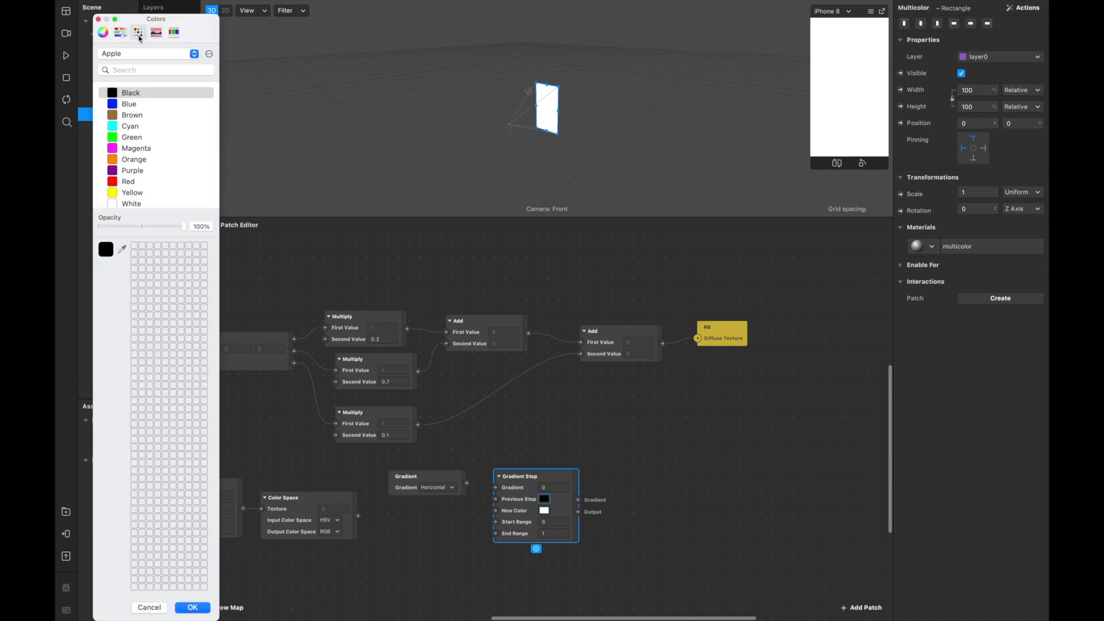
click(134, 183)
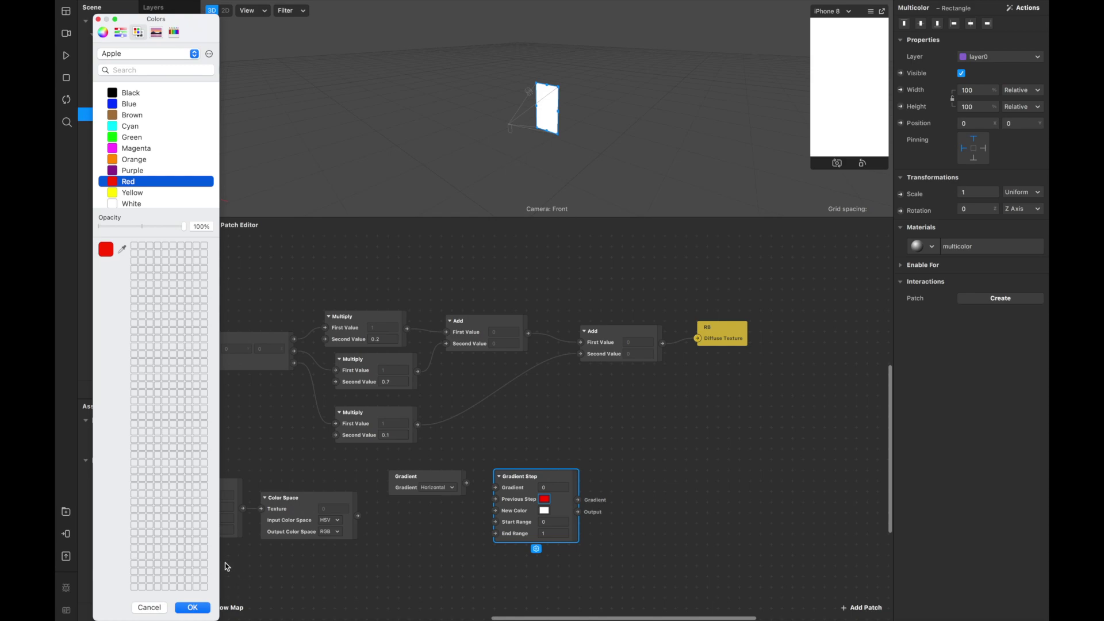
click(192, 607)
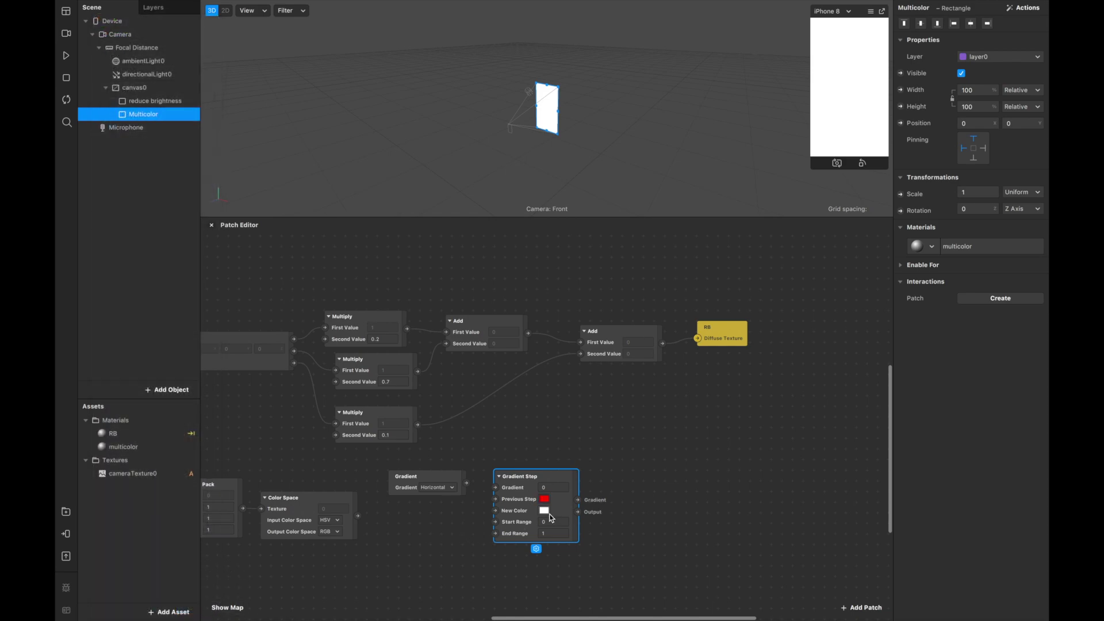
Step: Set the Gradient Step's New Color to green, darkened slightly on the colour wheel
click(544, 511)
click(134, 131)
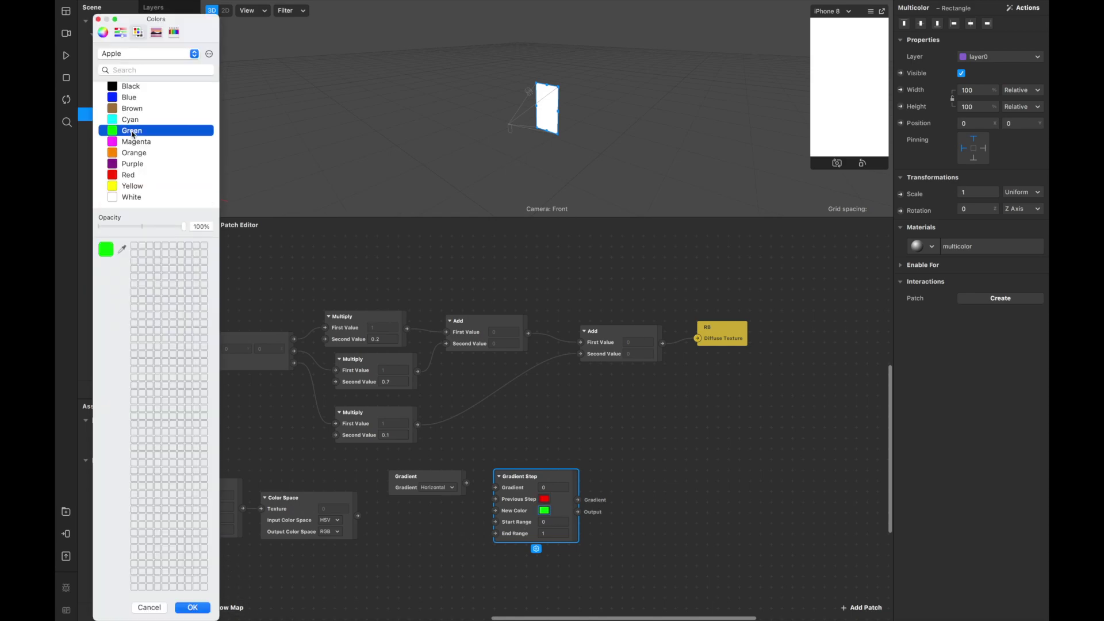
click(120, 33)
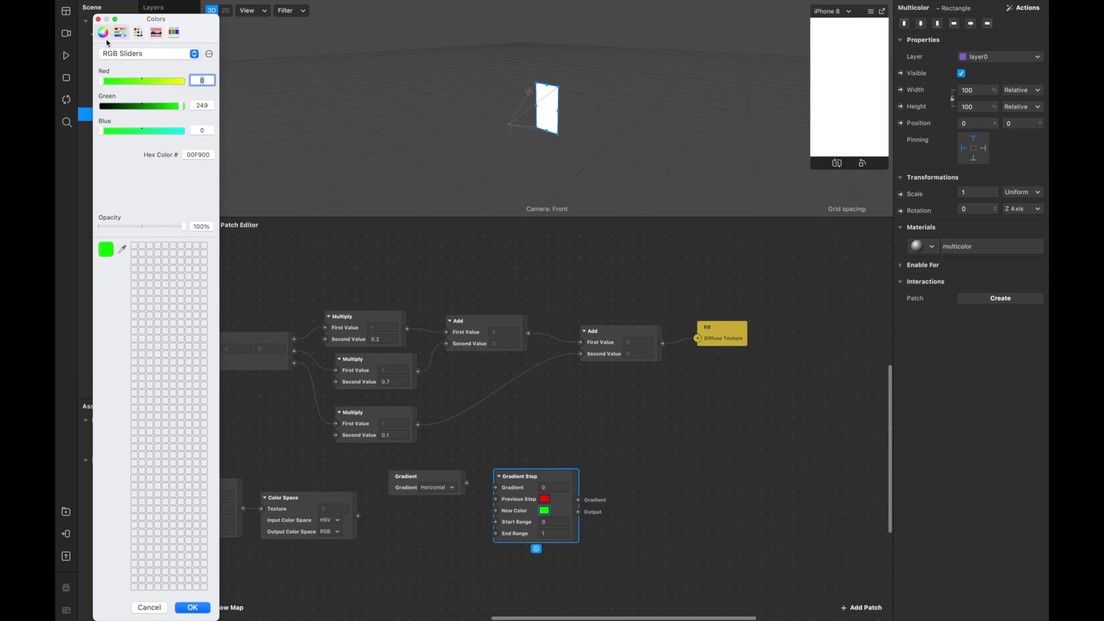
click(103, 33)
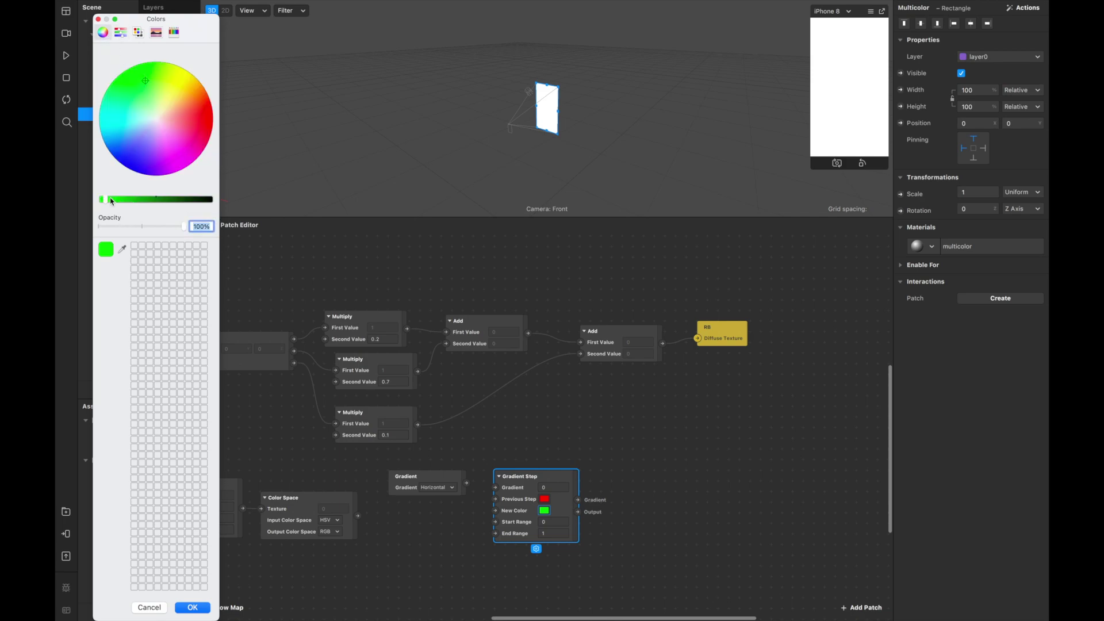
drag(111, 201, 134, 201)
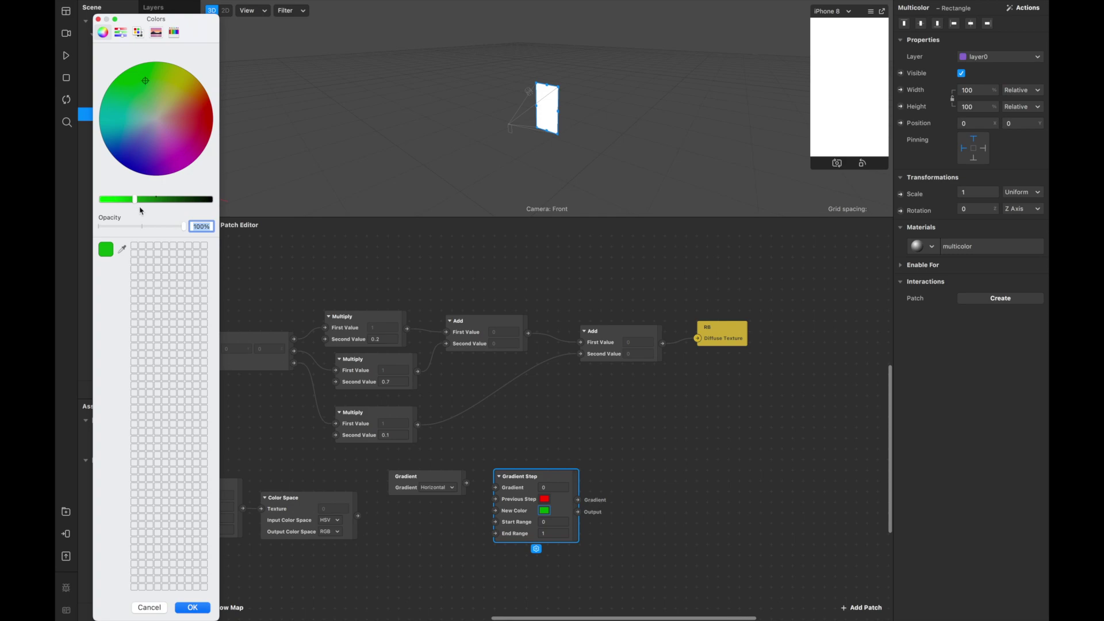
click(201, 607)
Step: Connect the Gradient output and the Color Space output into the Gradient Step patch
click(402, 479)
drag(402, 479, 380, 479)
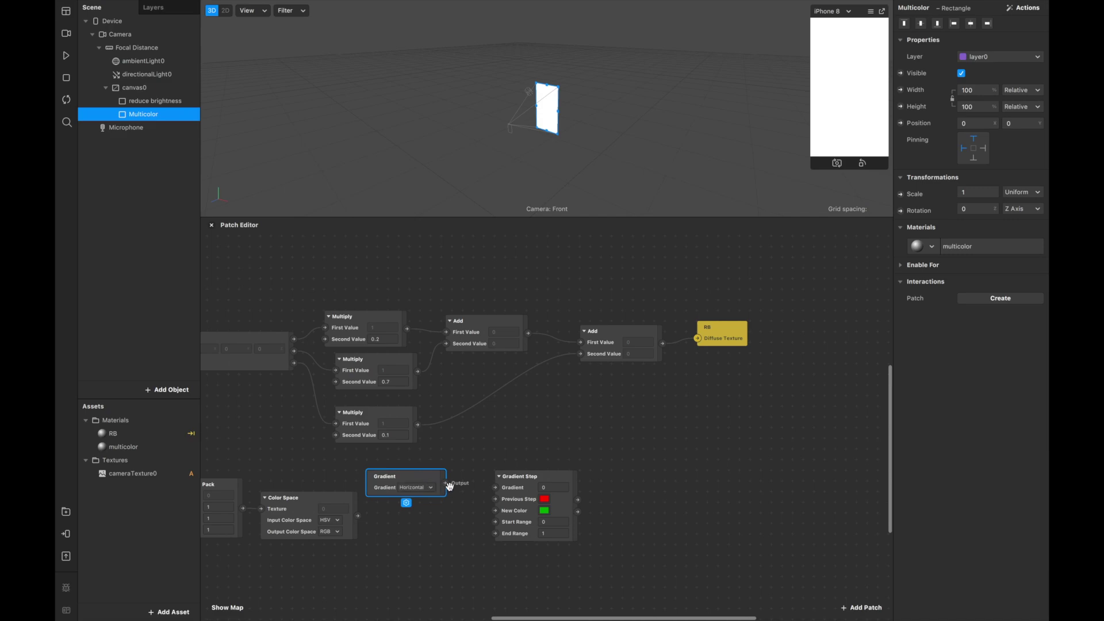
drag(448, 485, 495, 488)
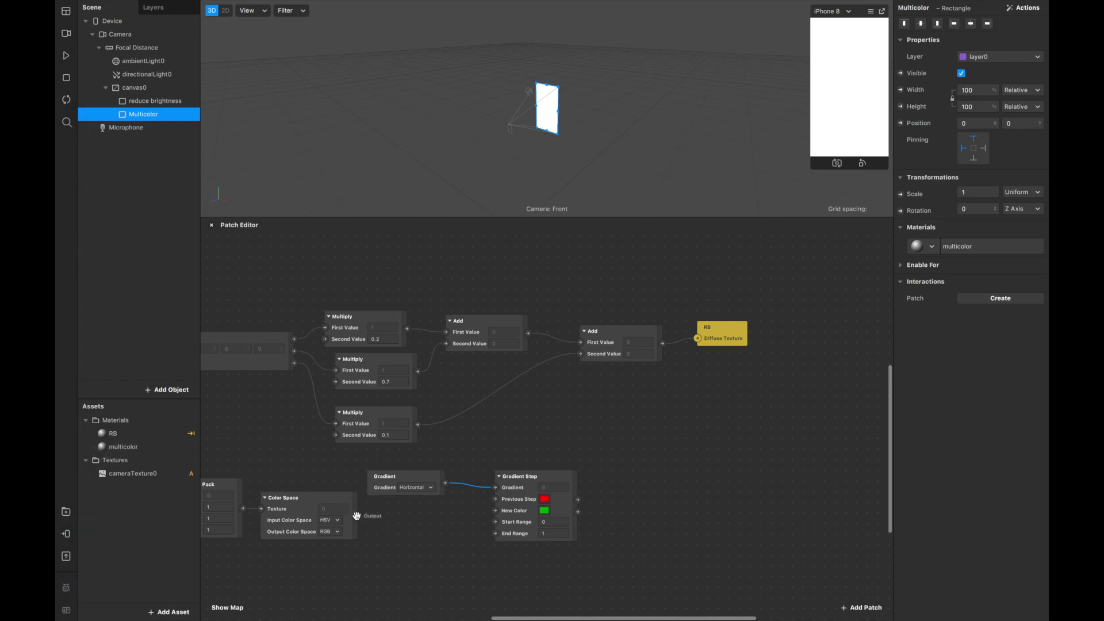
drag(357, 516, 495, 500)
drag(357, 517, 496, 511)
Step: Add a Texture Transform patch from the Gradient Step output and nudge it into place
drag(579, 512, 623, 505)
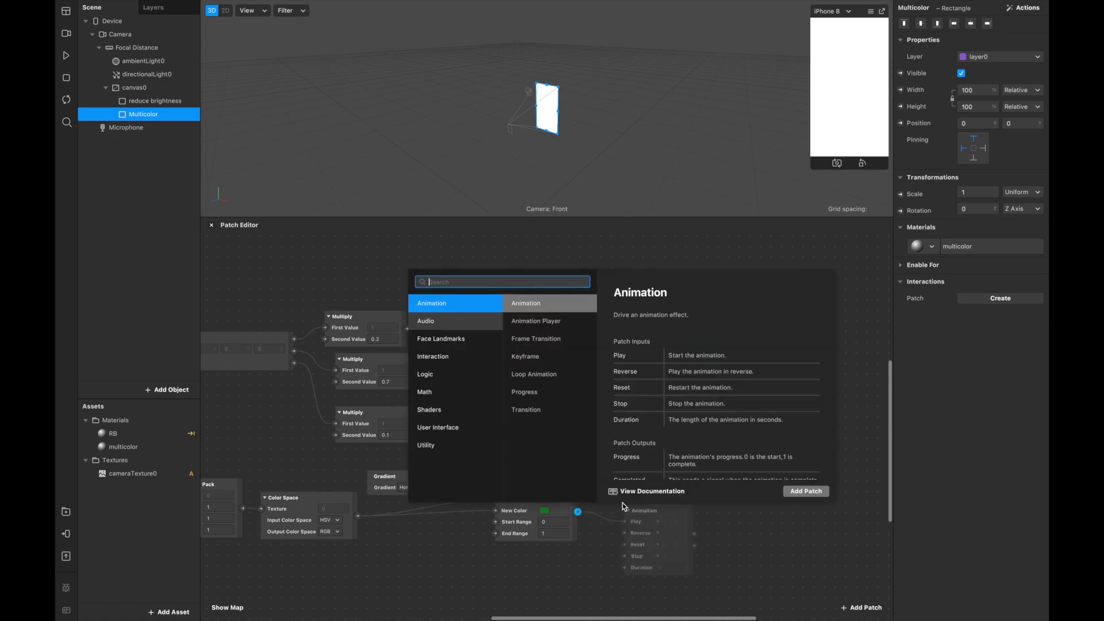
text(text)
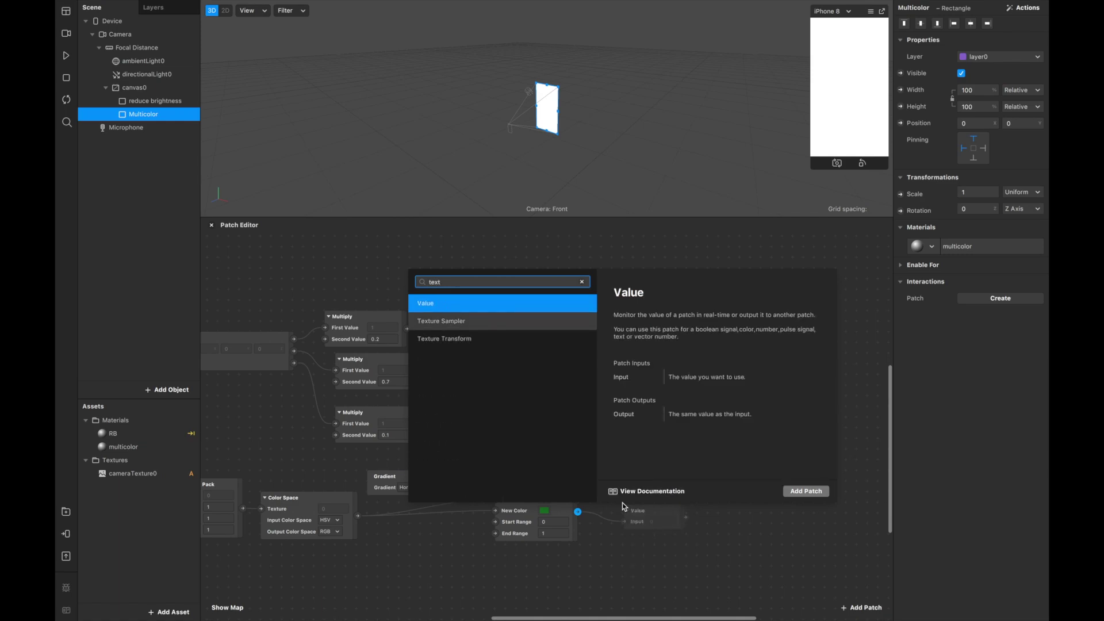
scroll(622, 503, down, 3)
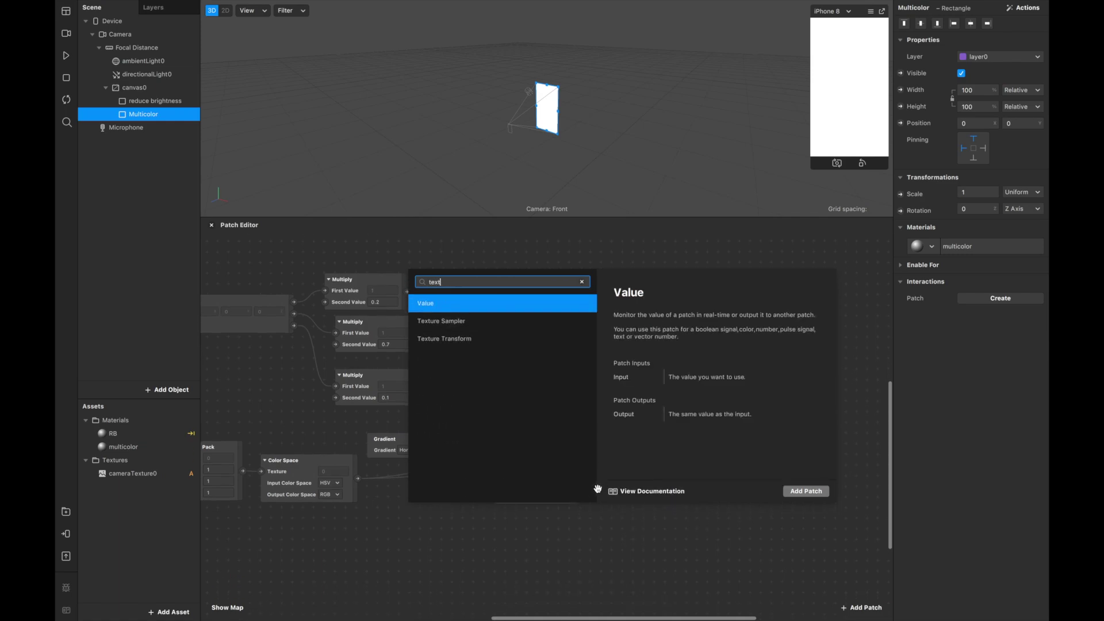
click(476, 338)
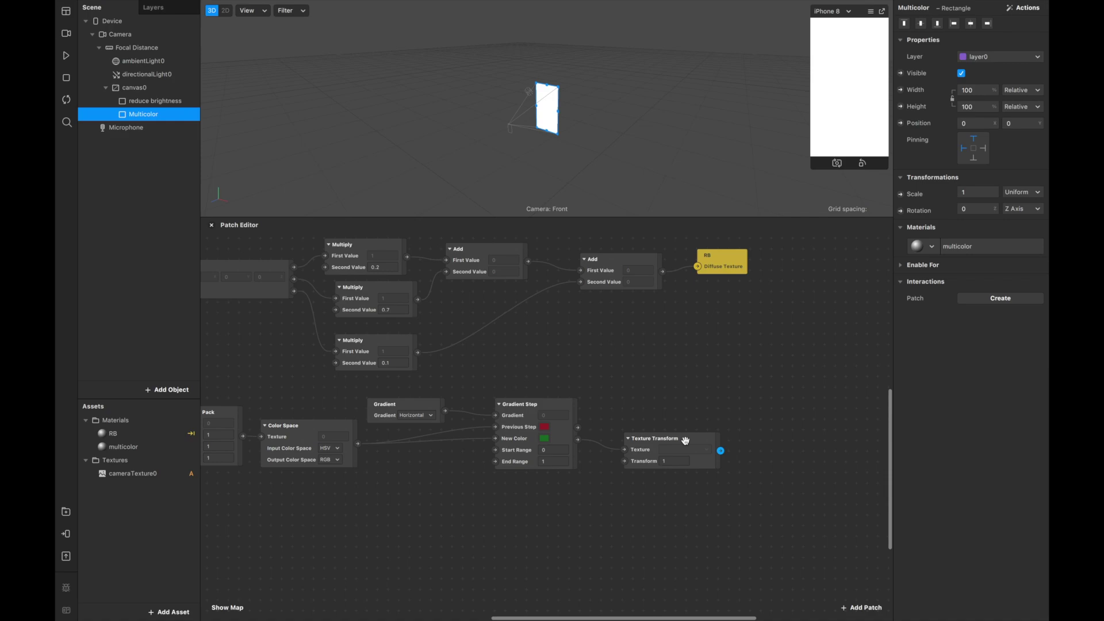
drag(685, 437, 683, 424)
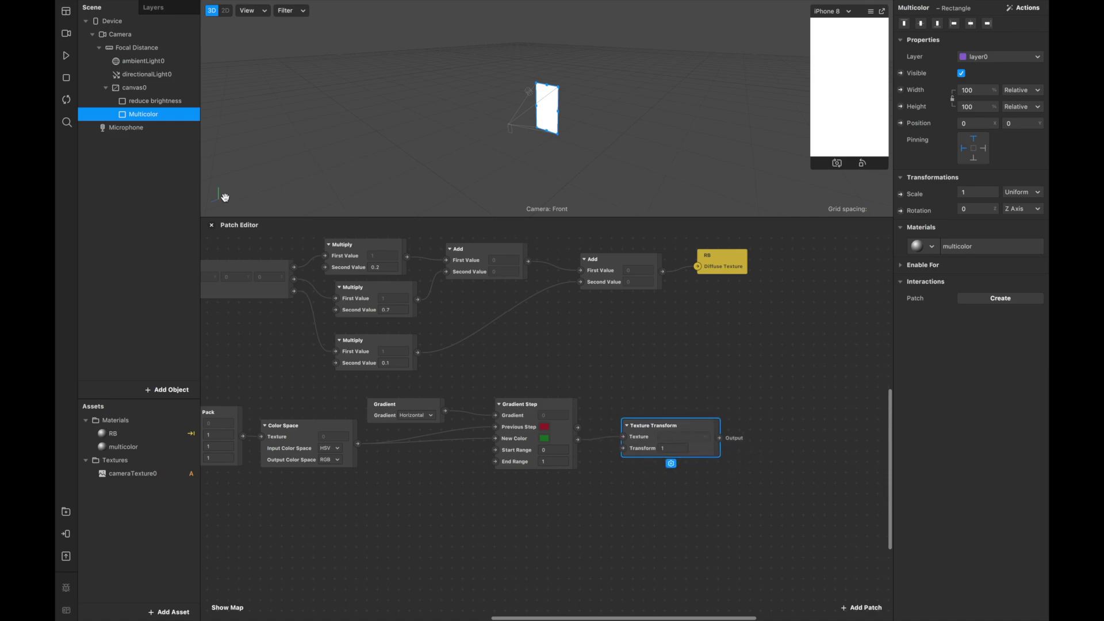
Step: Wire Texture Transform into the multicolor material's Diffuse Texture and start playback to preview
click(122, 447)
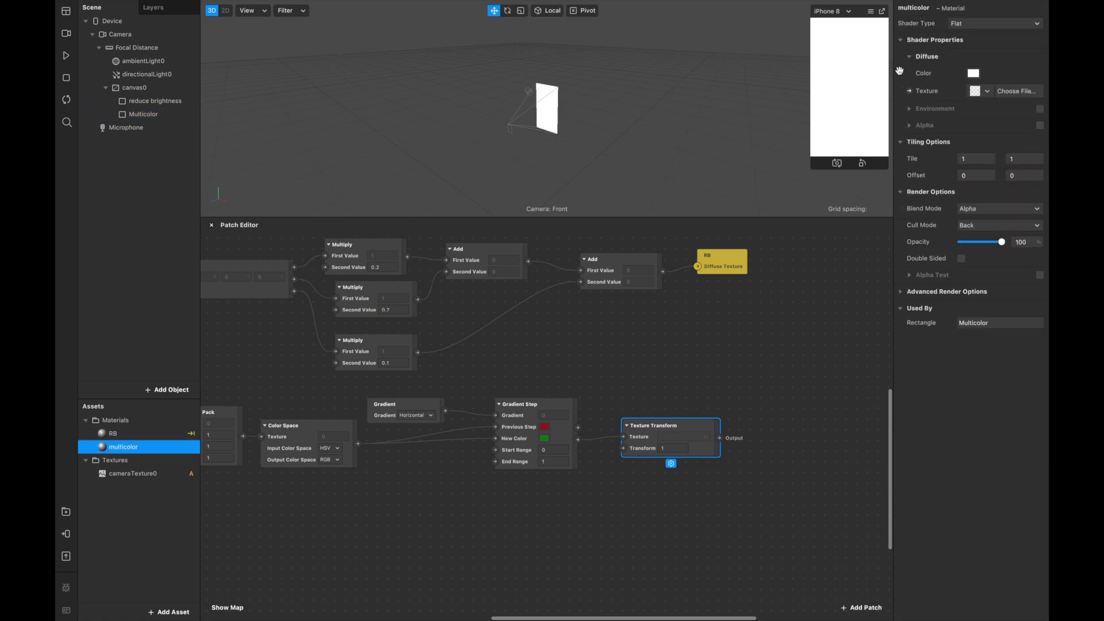
click(910, 91)
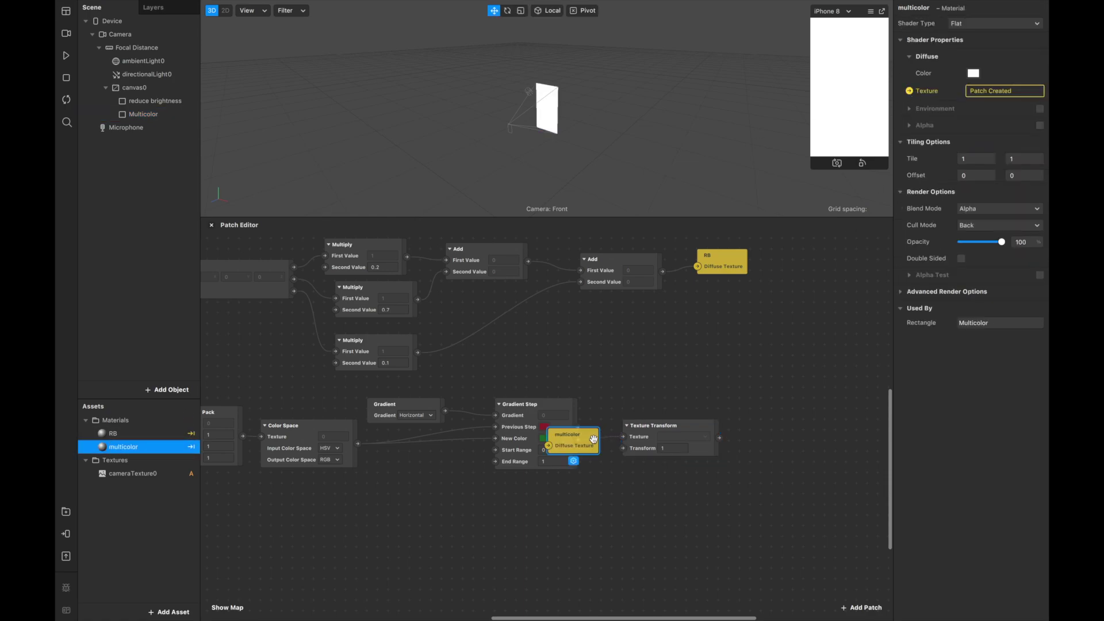
drag(587, 438, 813, 430)
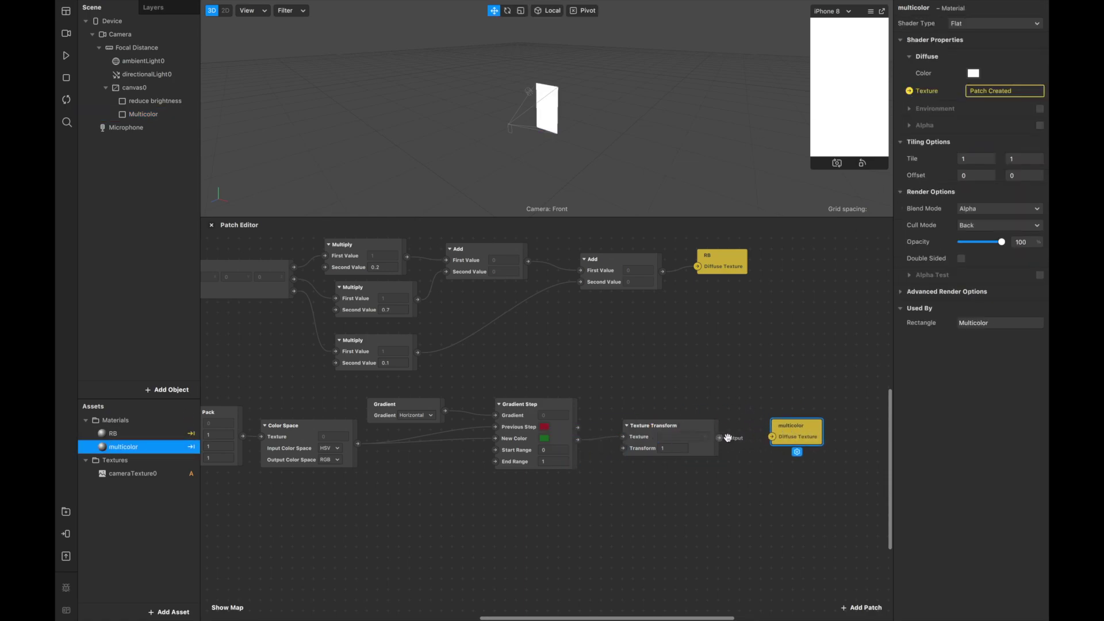
drag(720, 437, 774, 436)
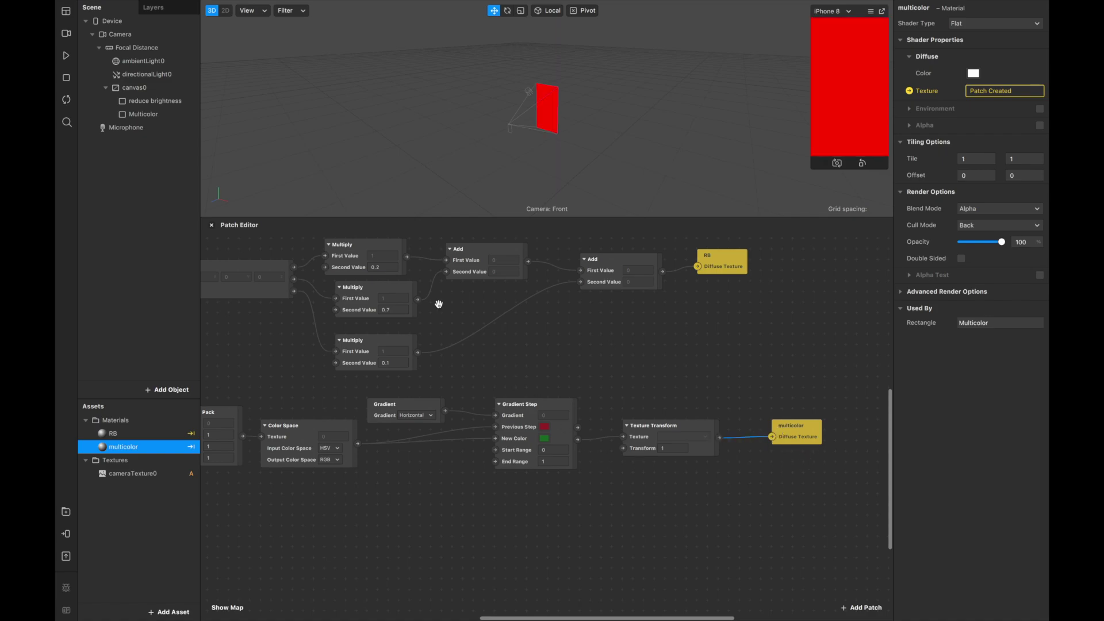
click(66, 55)
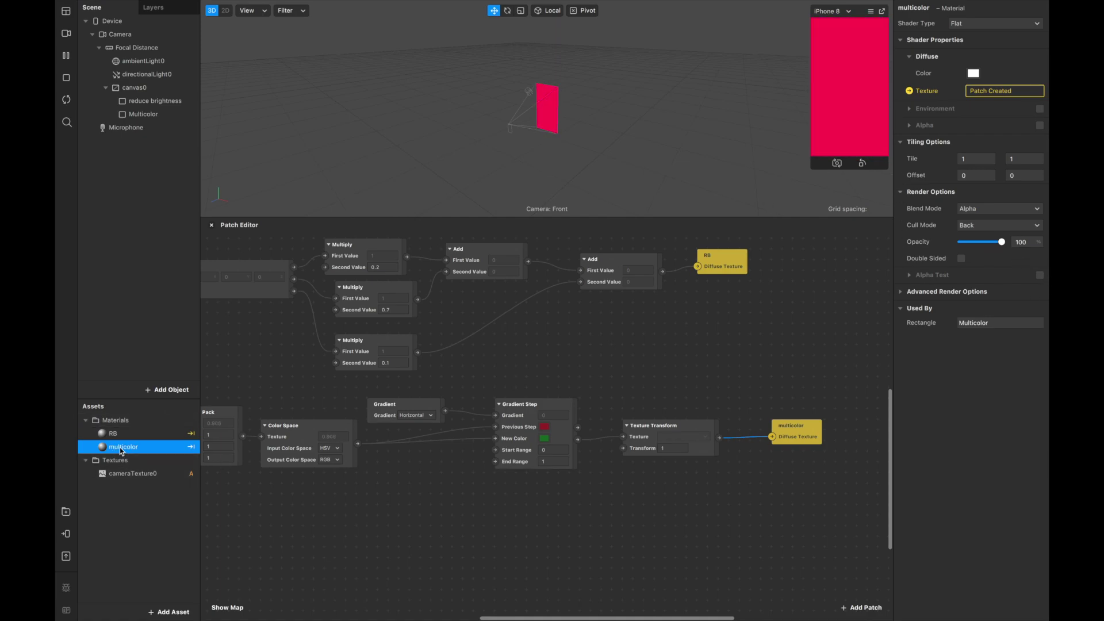
Step: Set the multicolor material's Blend Mode to Multiply and its Opacity to 45
click(981, 213)
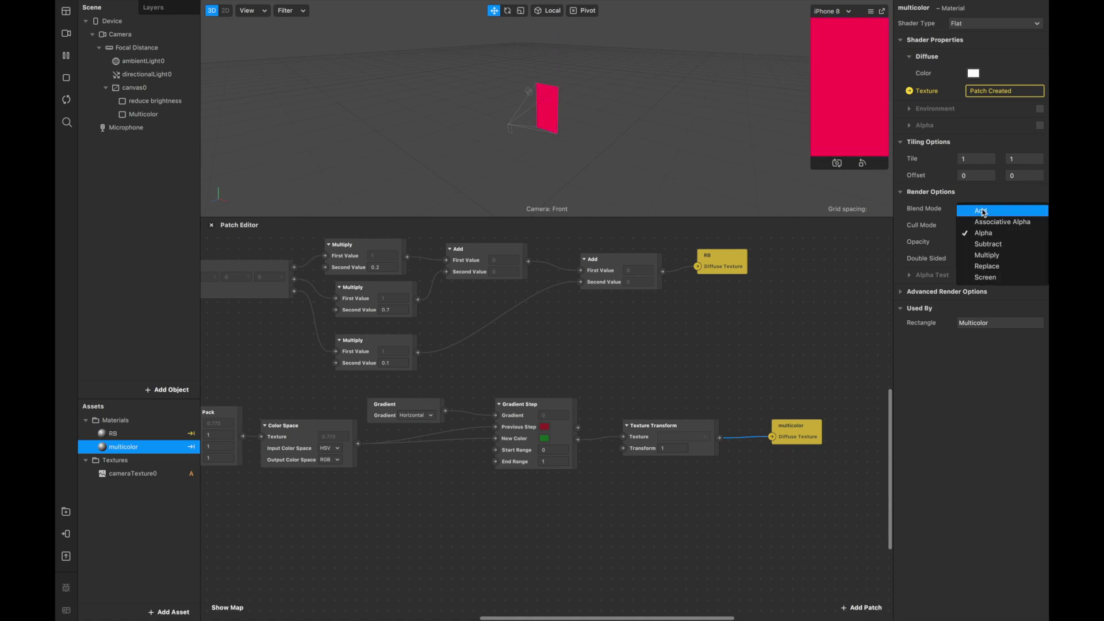
click(996, 256)
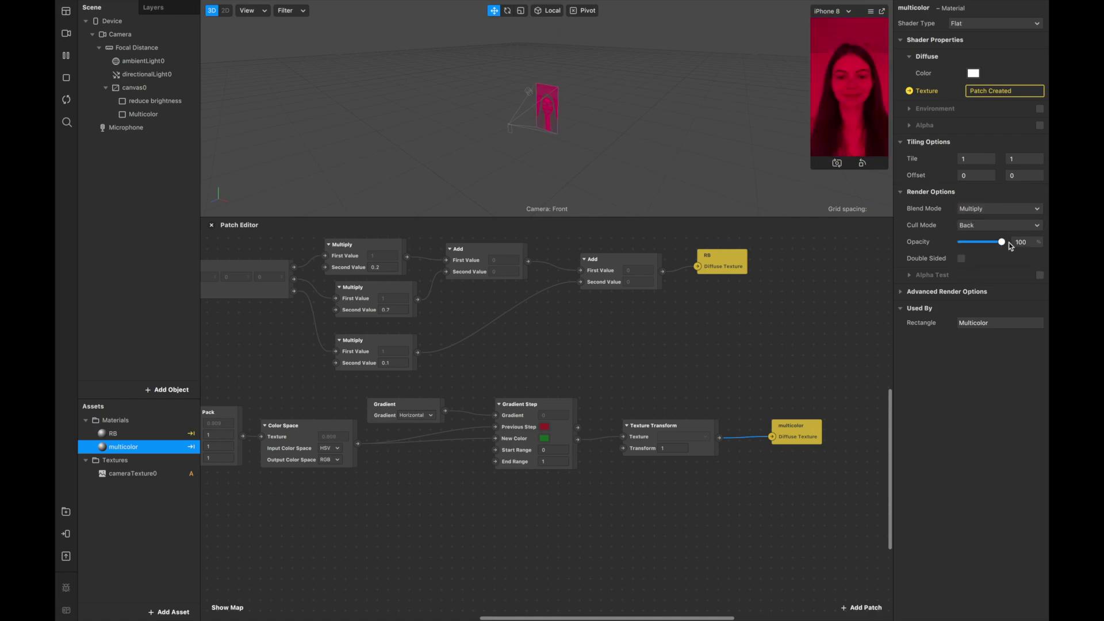
click(1036, 244)
drag(1036, 246, 1010, 247)
text(45)
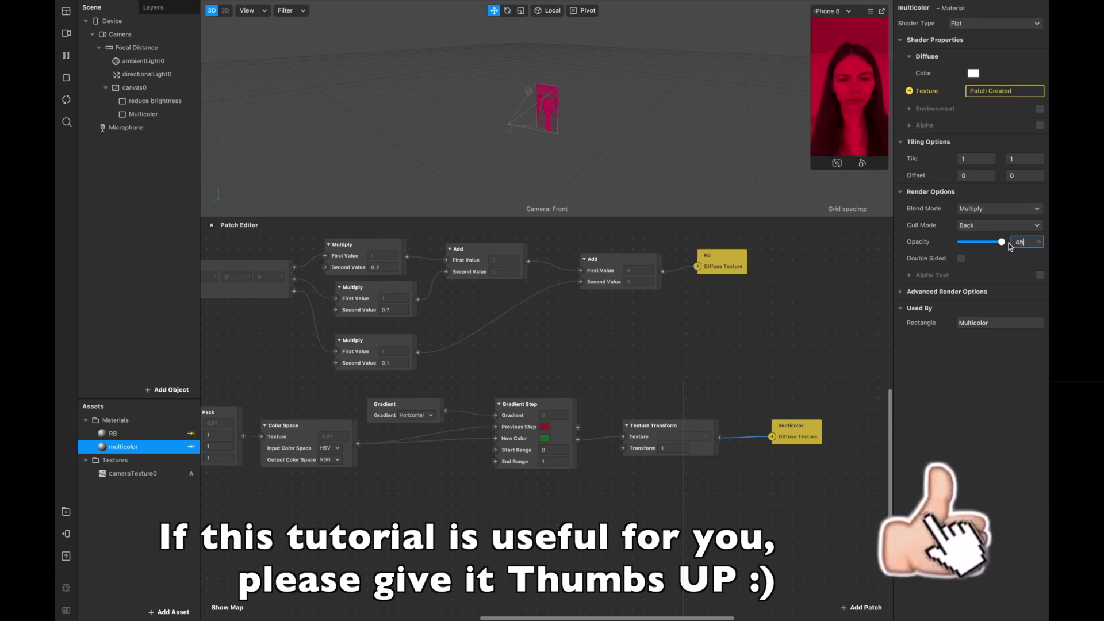
key(Return)
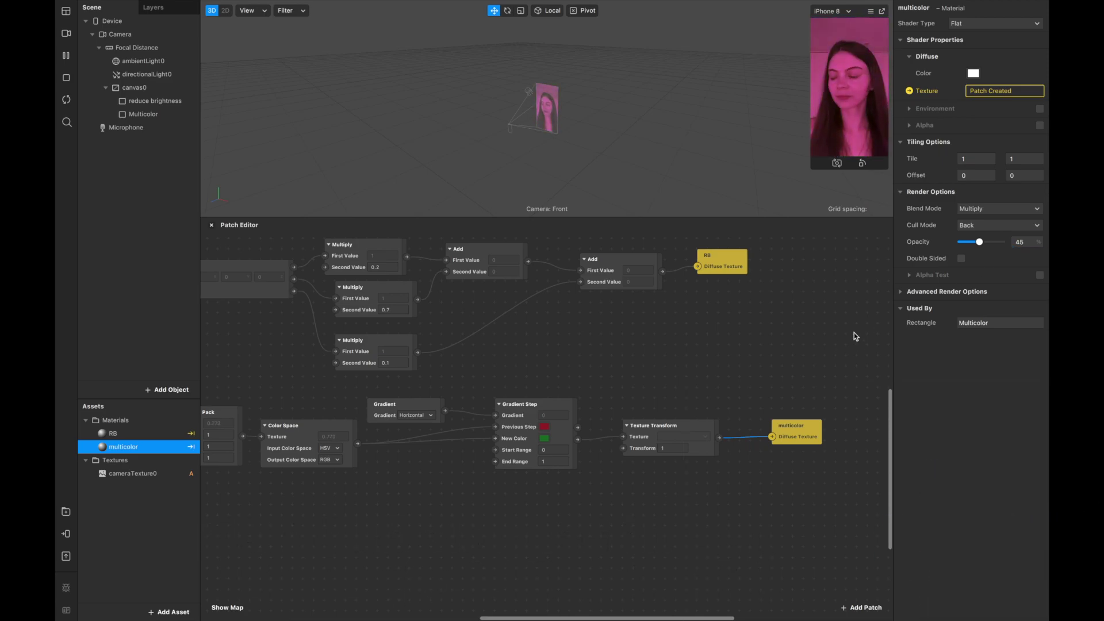
Step: Try Loop Animation durations of 10 and then 0.5
scroll(593, 475, left, 5)
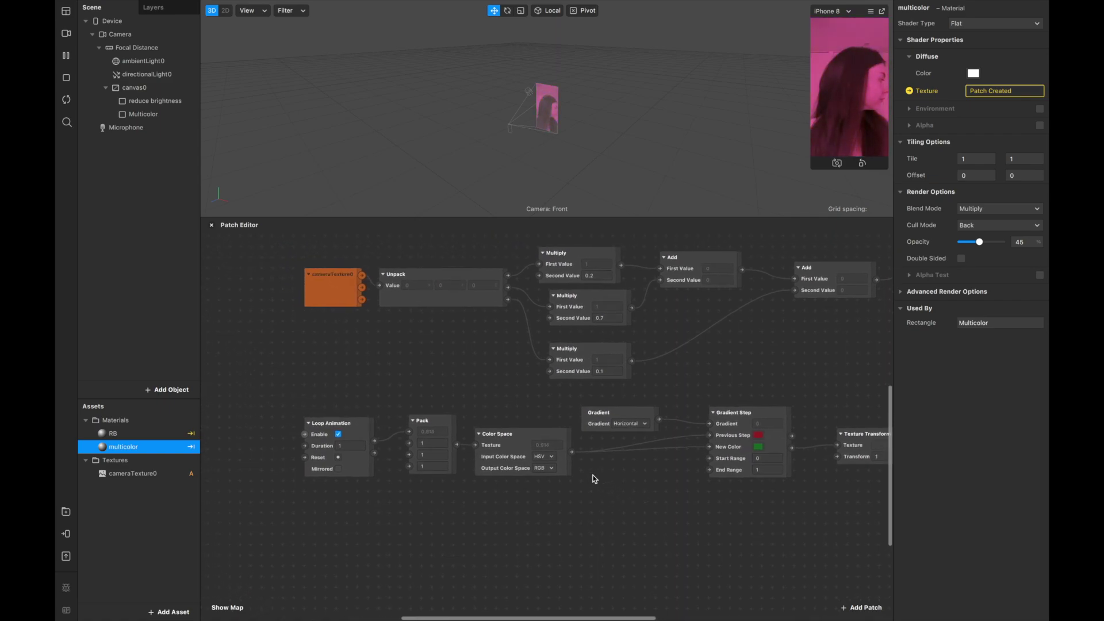
click(351, 446)
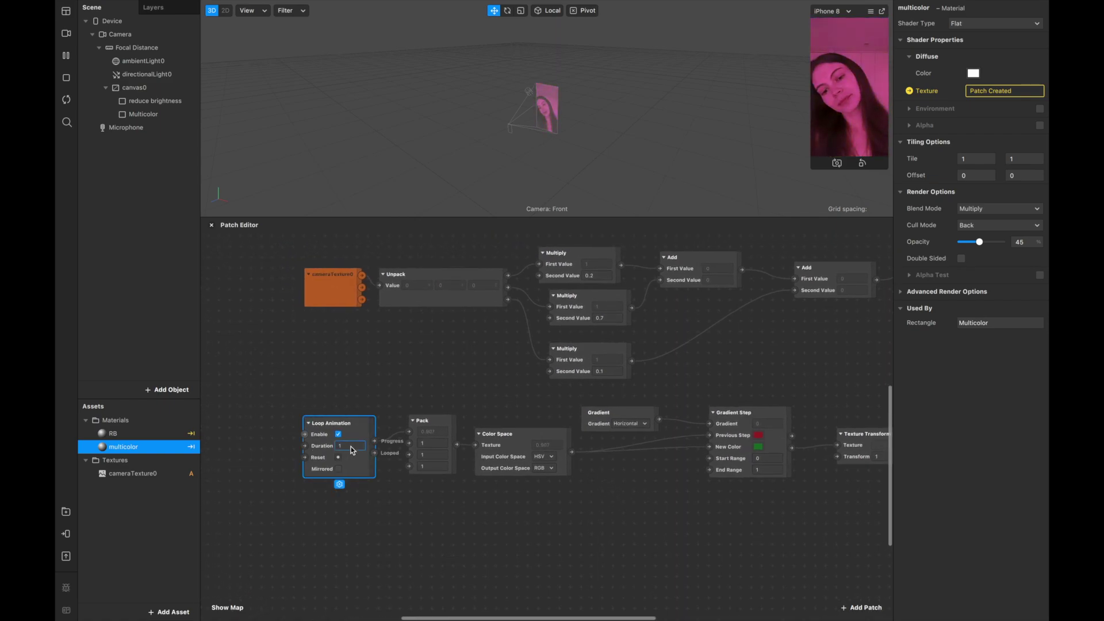
text(0)
click(418, 517)
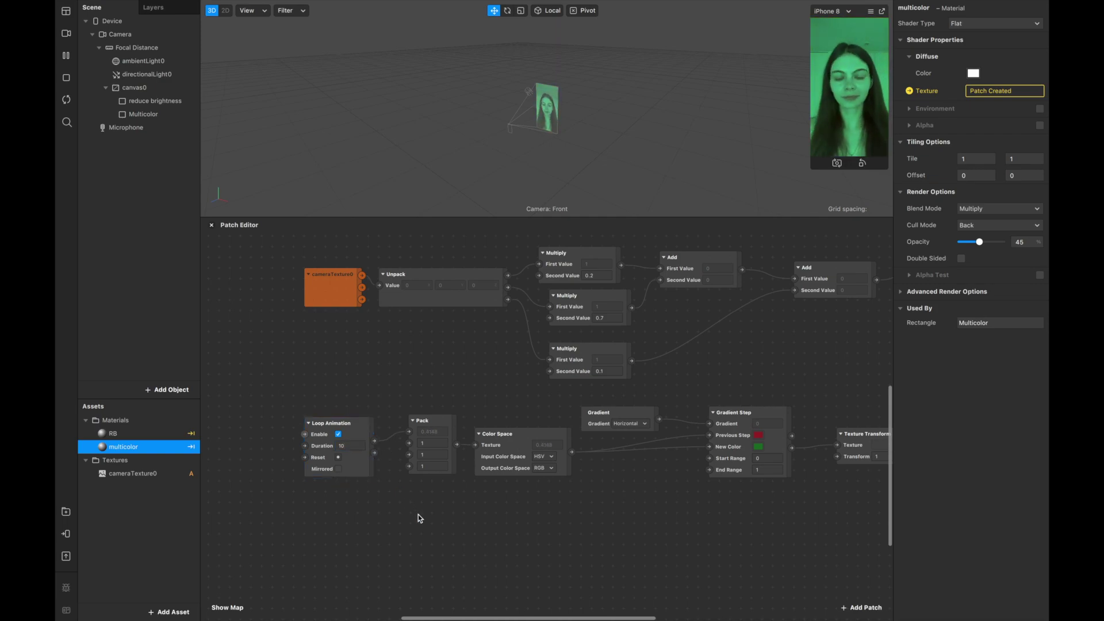
click(358, 448)
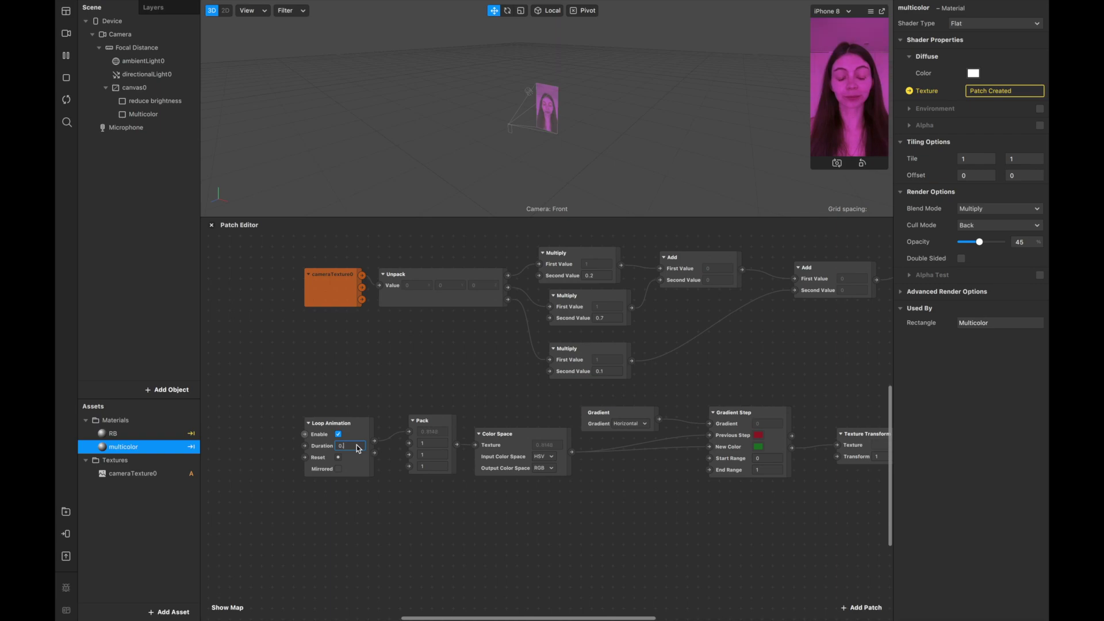
text(0.5)
key(Return)
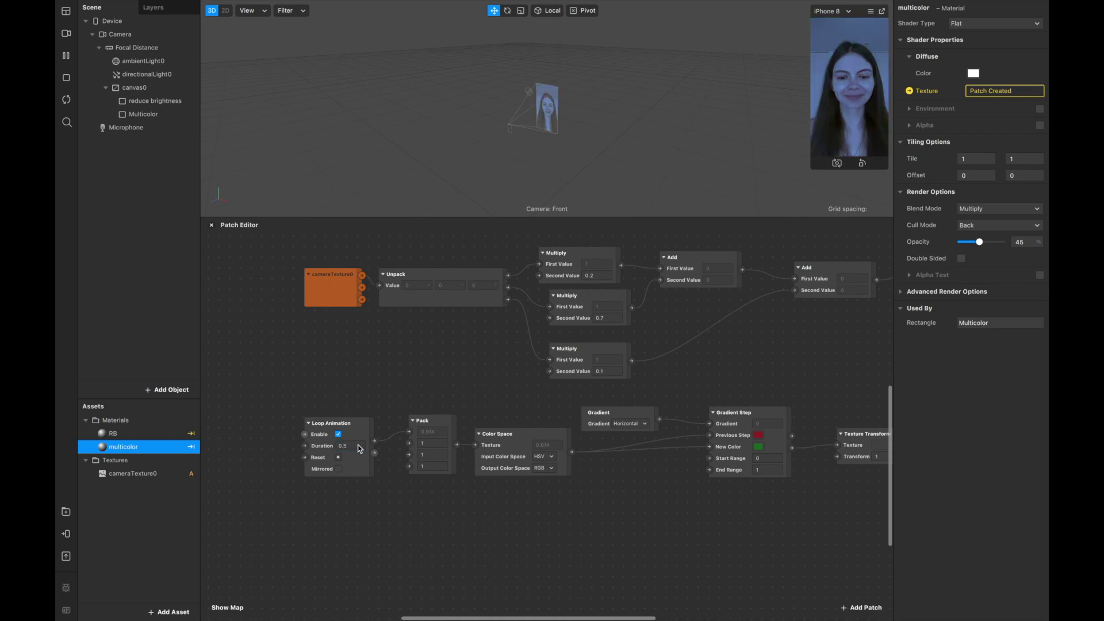
Step: Set the Loop Animation duration back to 1 and pause the preview
click(359, 448)
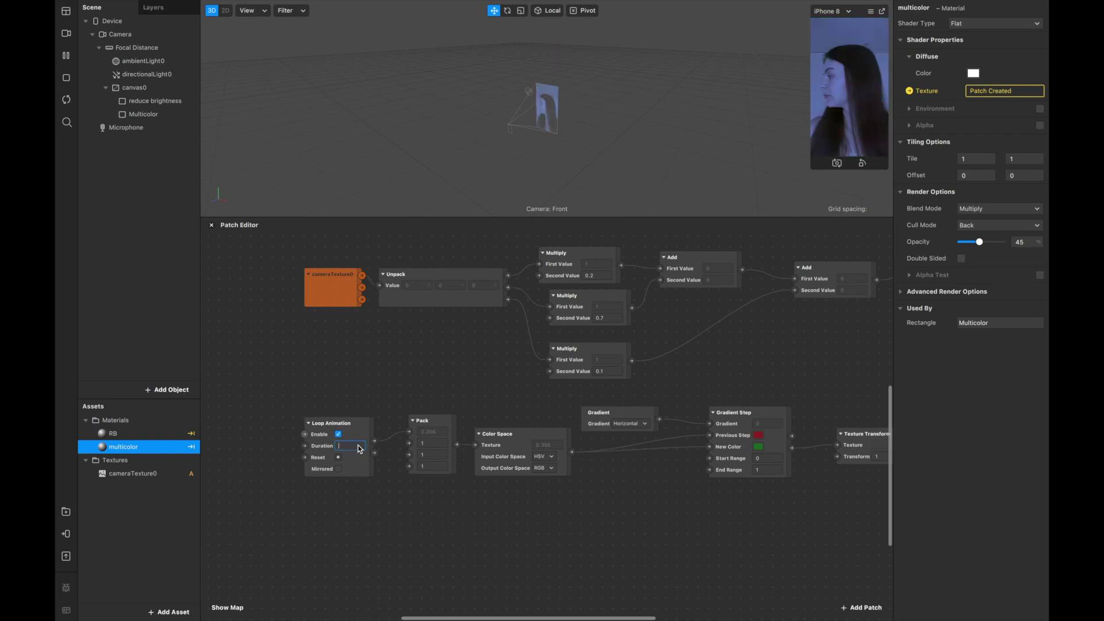
text(1)
key(Return)
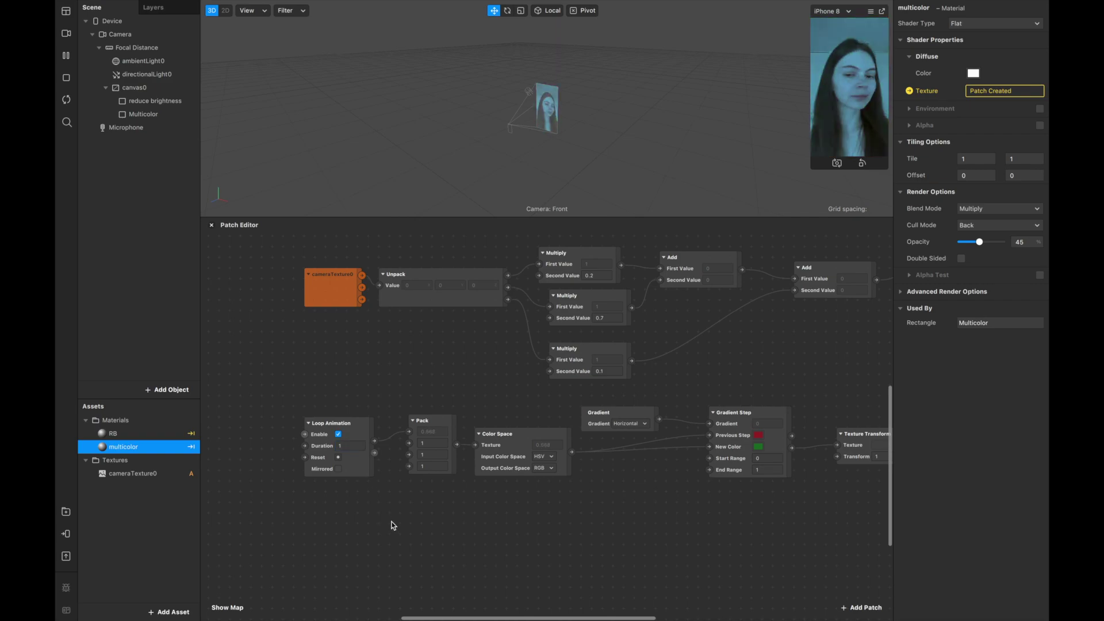
click(66, 55)
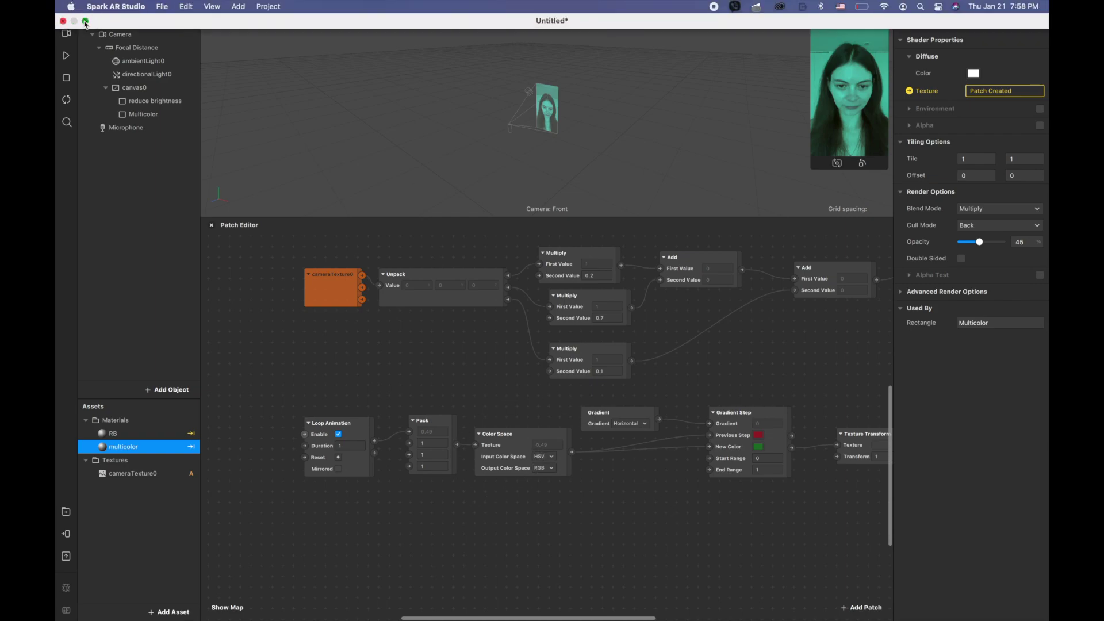
Step: Leave full screen, view the shared .arp patch files in Telegram, then minimize Telegram
click(85, 21)
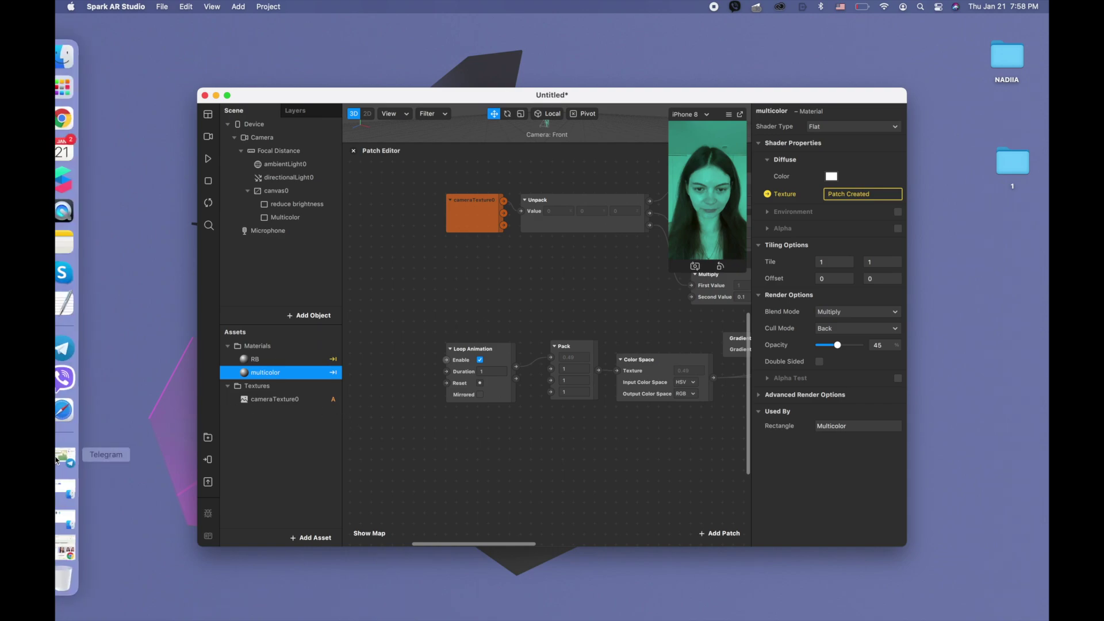
click(57, 461)
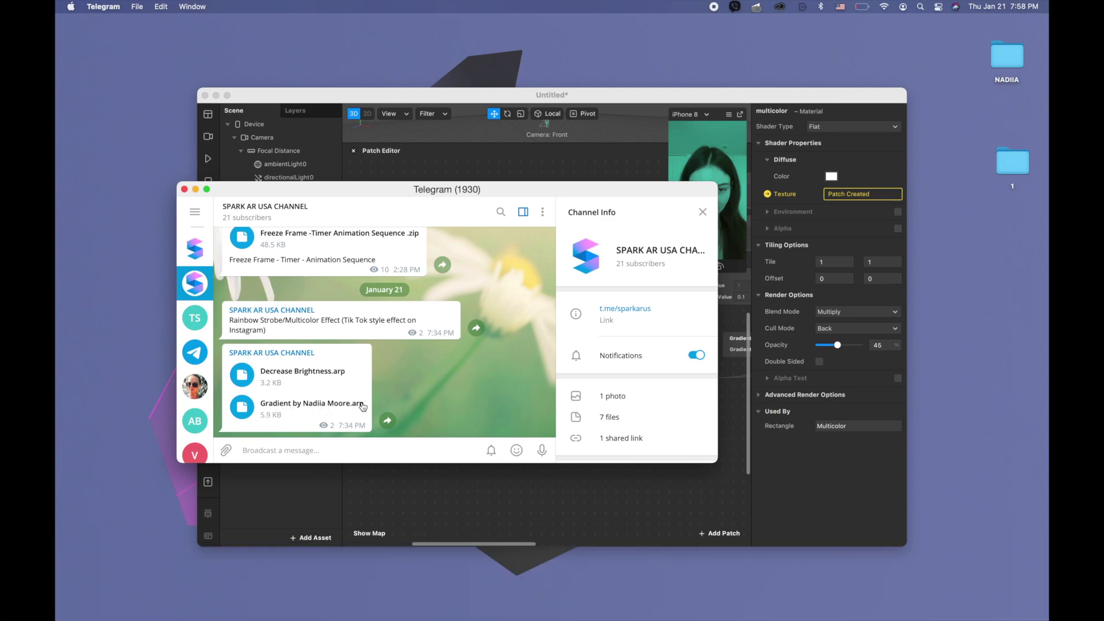
click(196, 189)
Step: Drag both .arp files from Finder's patches folder into Spark AR's Assets, then minimize Finder
mouse_move(78, 590)
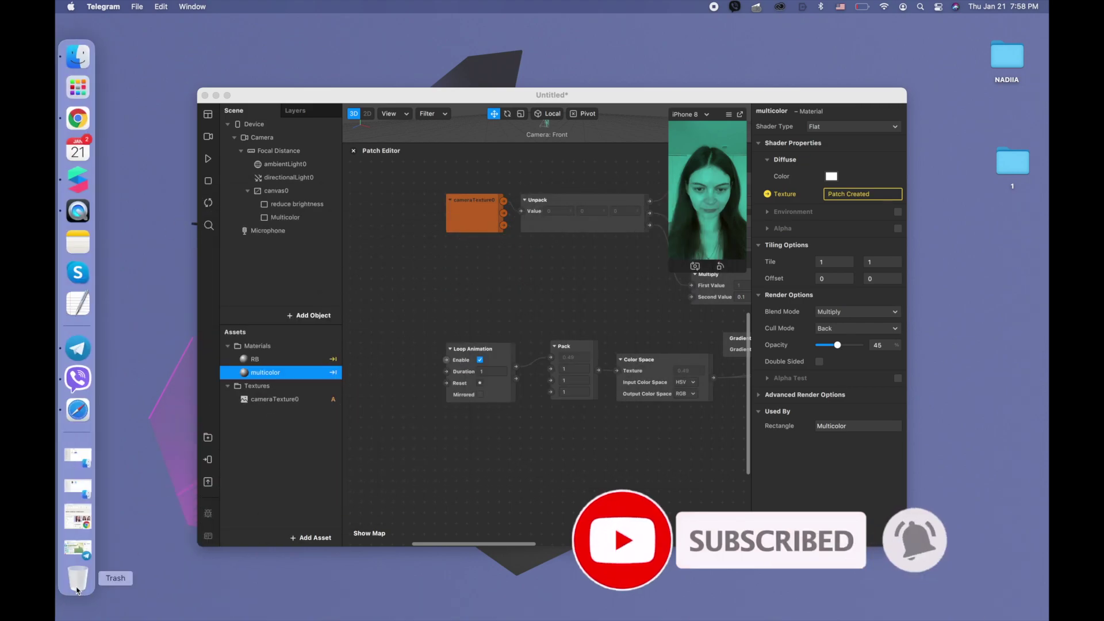
click(77, 458)
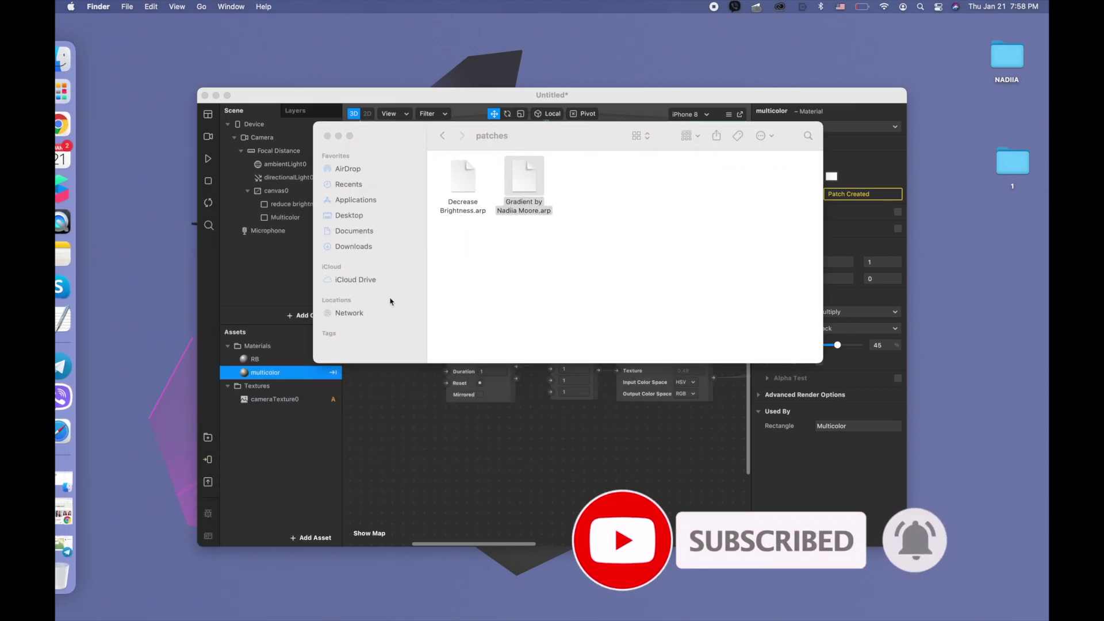
click(586, 175)
drag(569, 170, 415, 257)
click(553, 224)
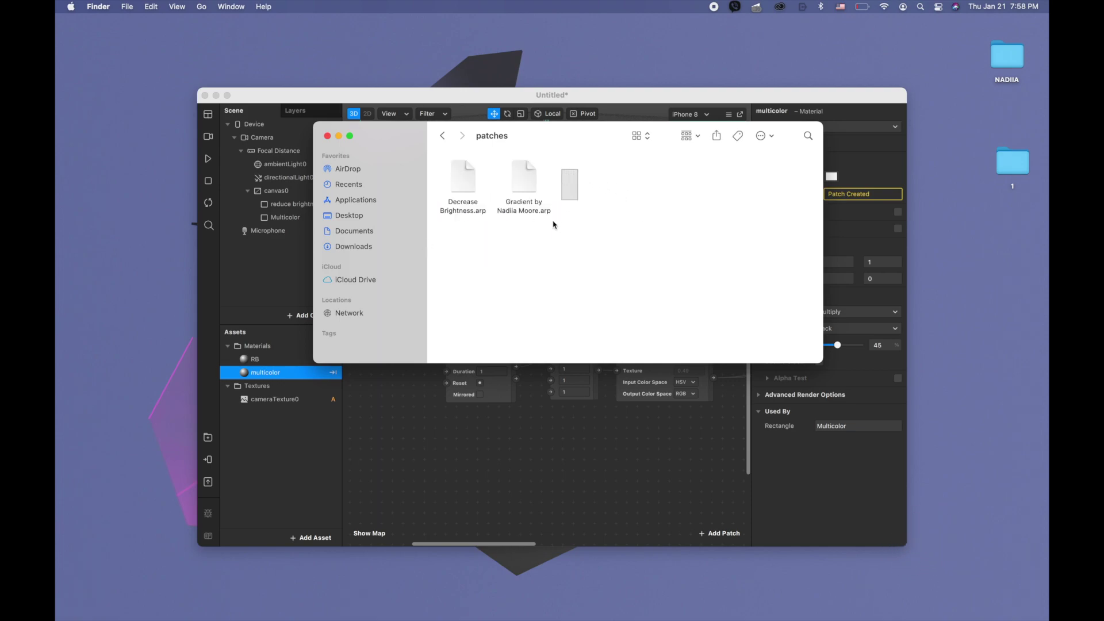
drag(575, 158, 454, 257)
drag(464, 189, 274, 453)
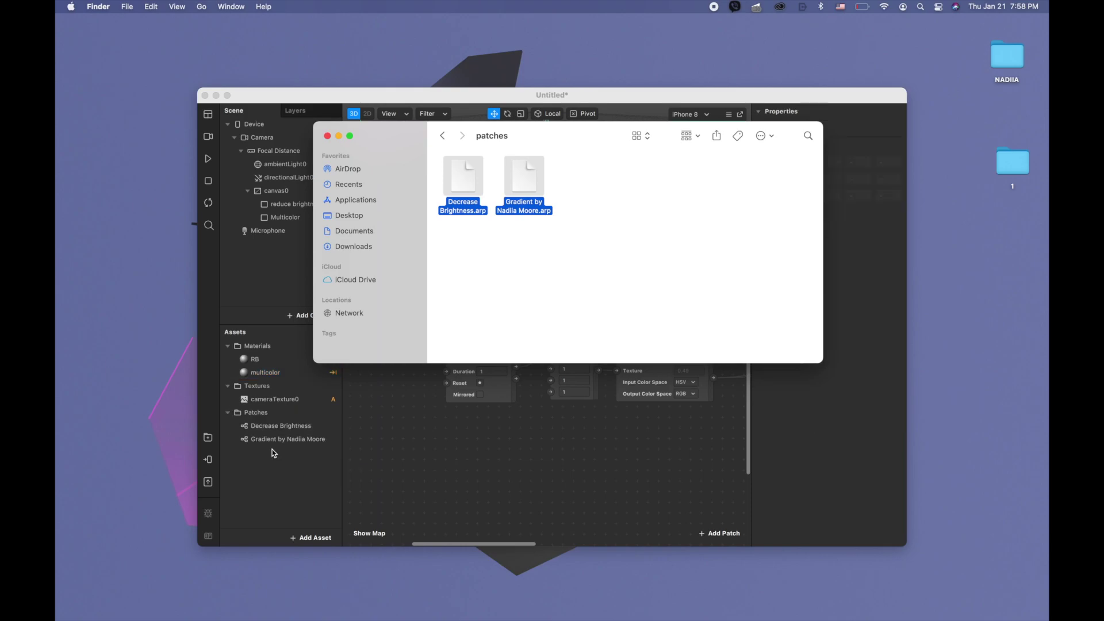
click(339, 136)
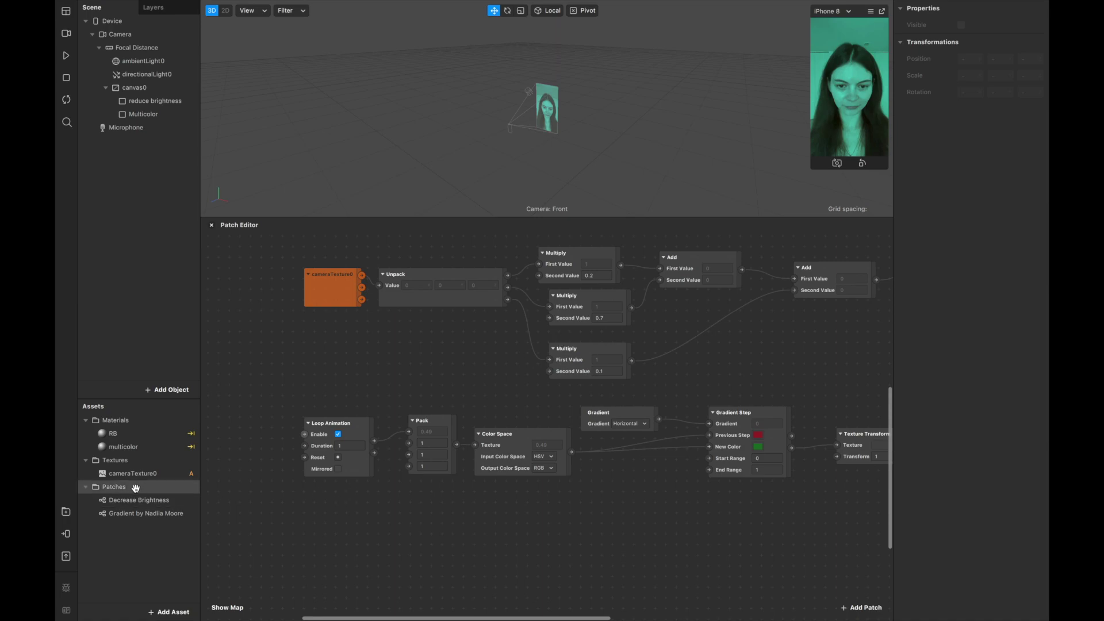
Step: Place the Decrease Brightness patch above the old nodes and hide the Multicolor rectangle
drag(137, 499, 404, 363)
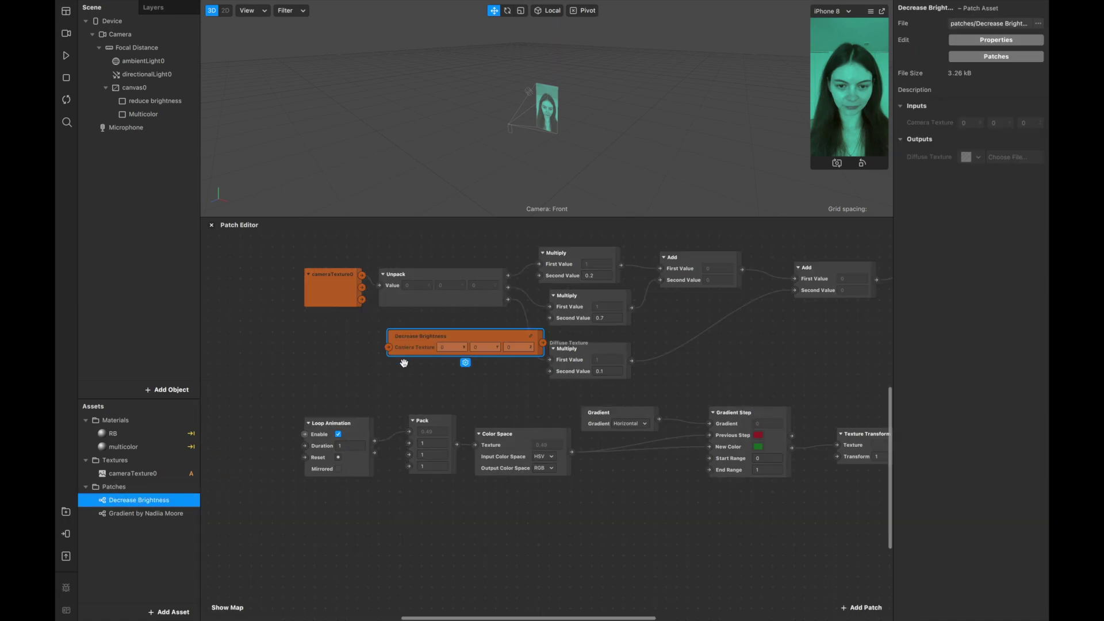
scroll(404, 362, up, 5)
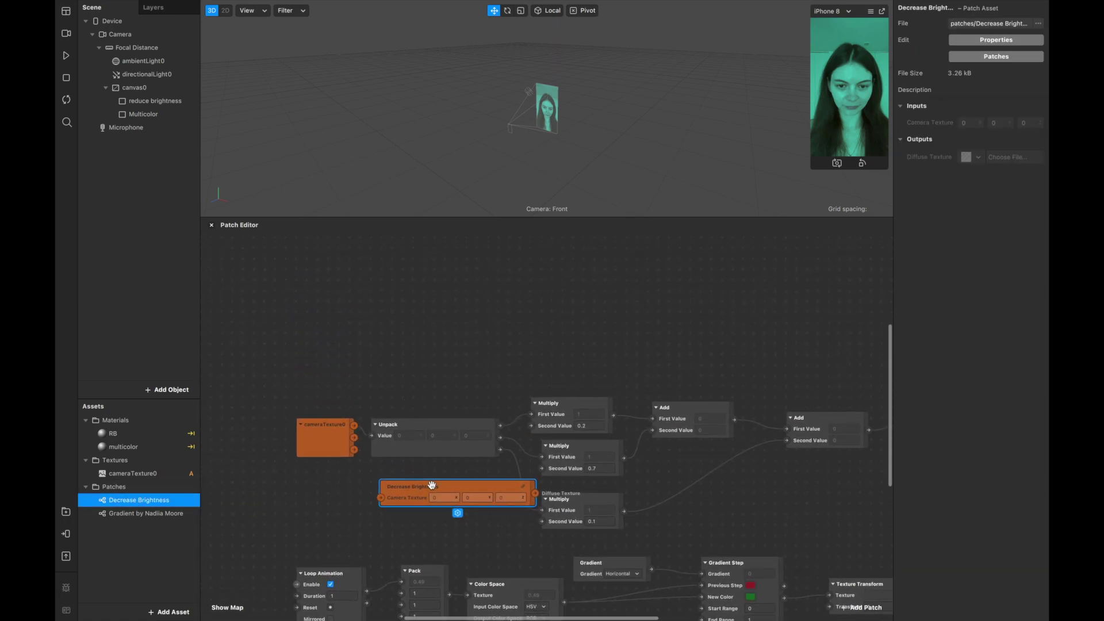
drag(432, 484, 498, 284)
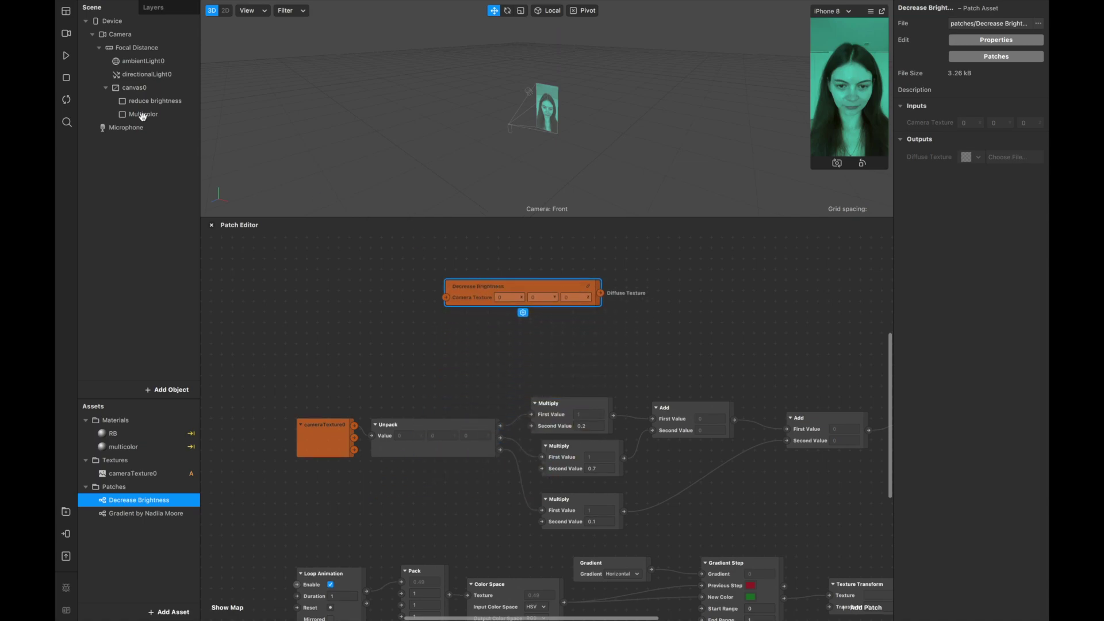
click(128, 113)
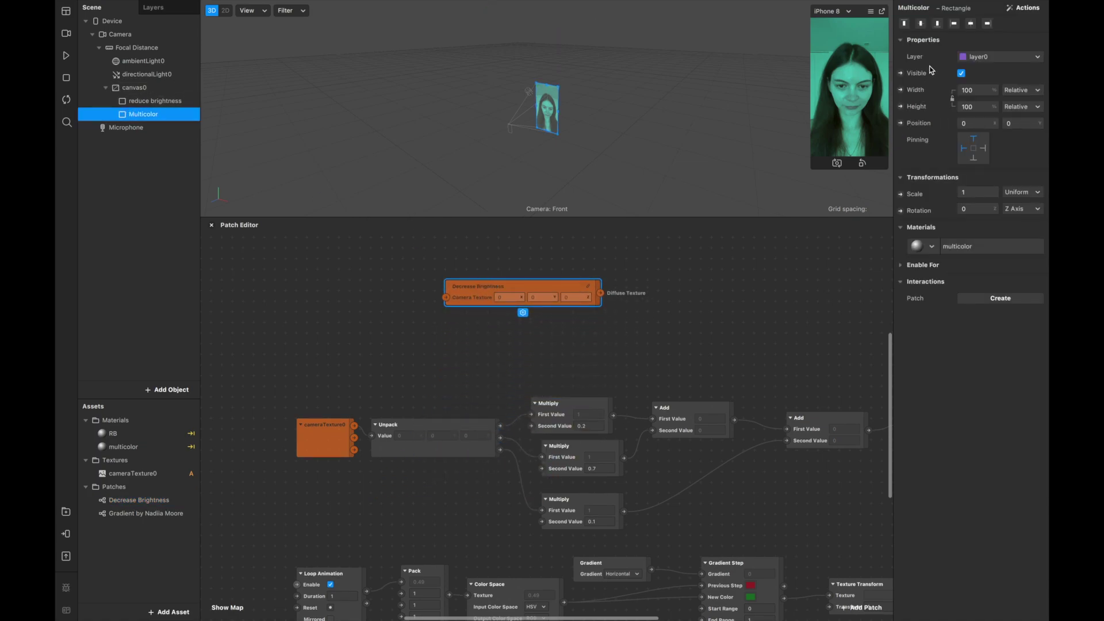
click(962, 74)
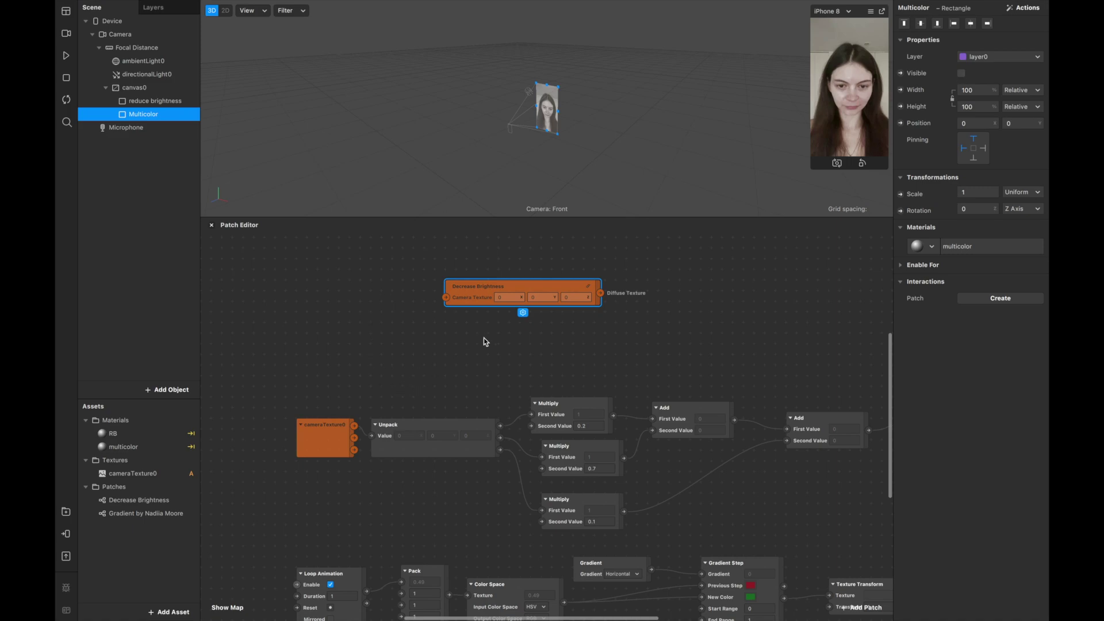
Step: Route cameraTexture0 through Decrease Brightness into RB's Diffuse Texture, replacing the Add node's link
drag(330, 429, 245, 388)
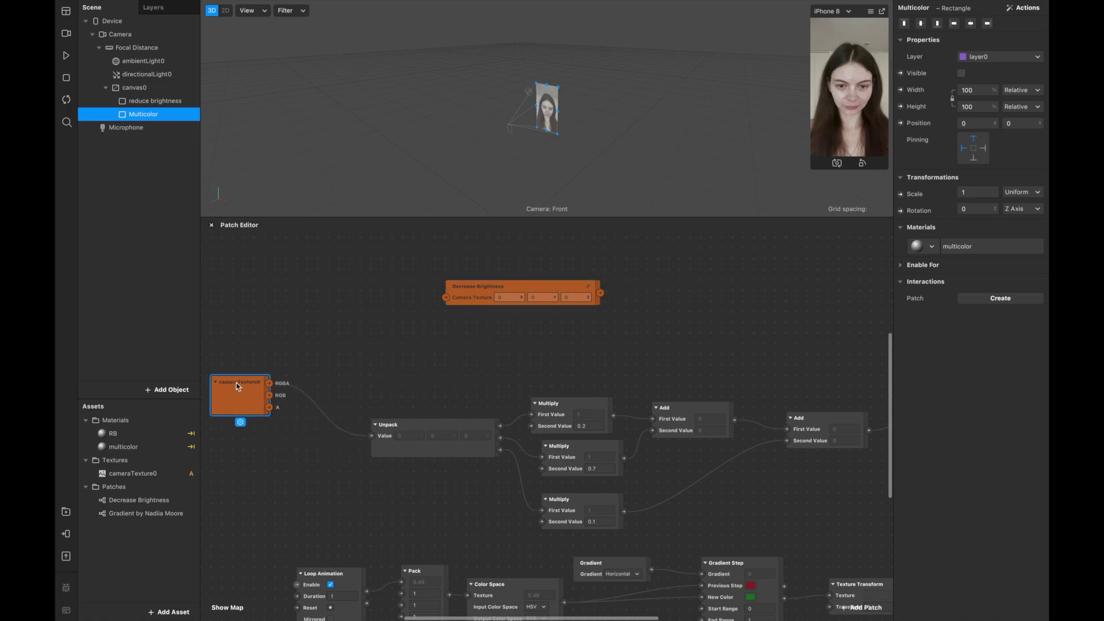
click(320, 414)
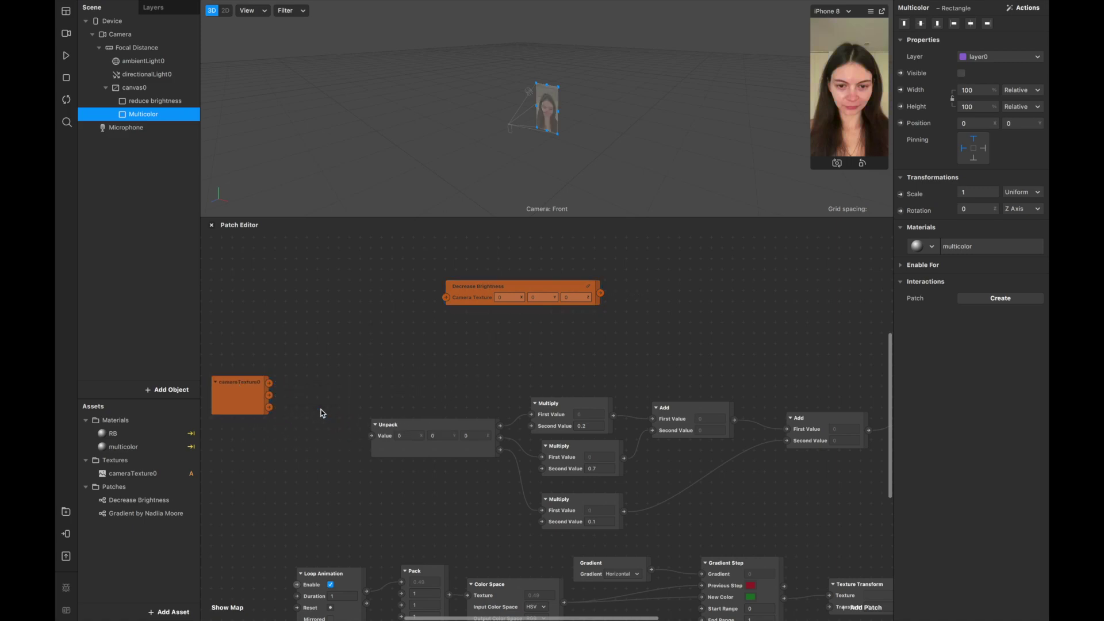
scroll(323, 413, right, 5)
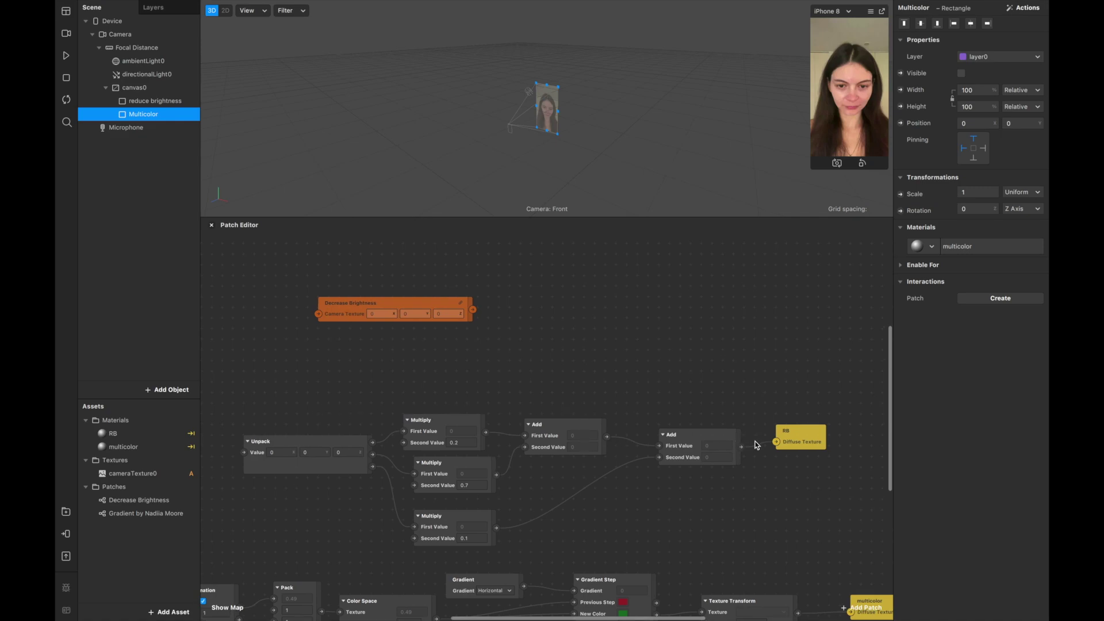
drag(742, 446, 551, 285)
scroll(551, 284, left, 3)
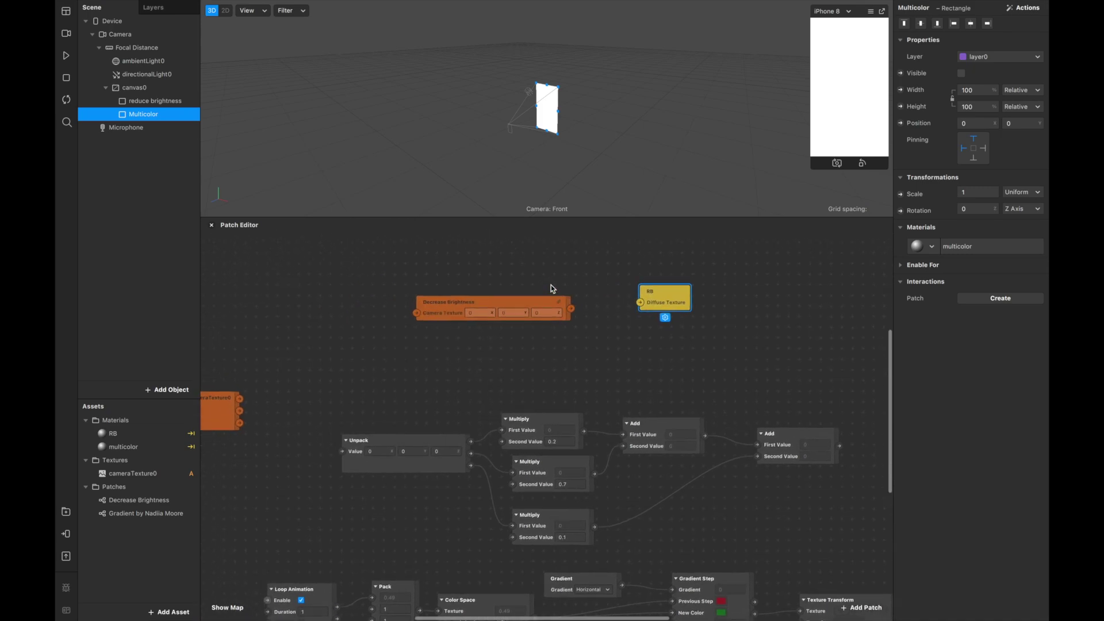
scroll(551, 285, left, 2)
drag(242, 420, 440, 324)
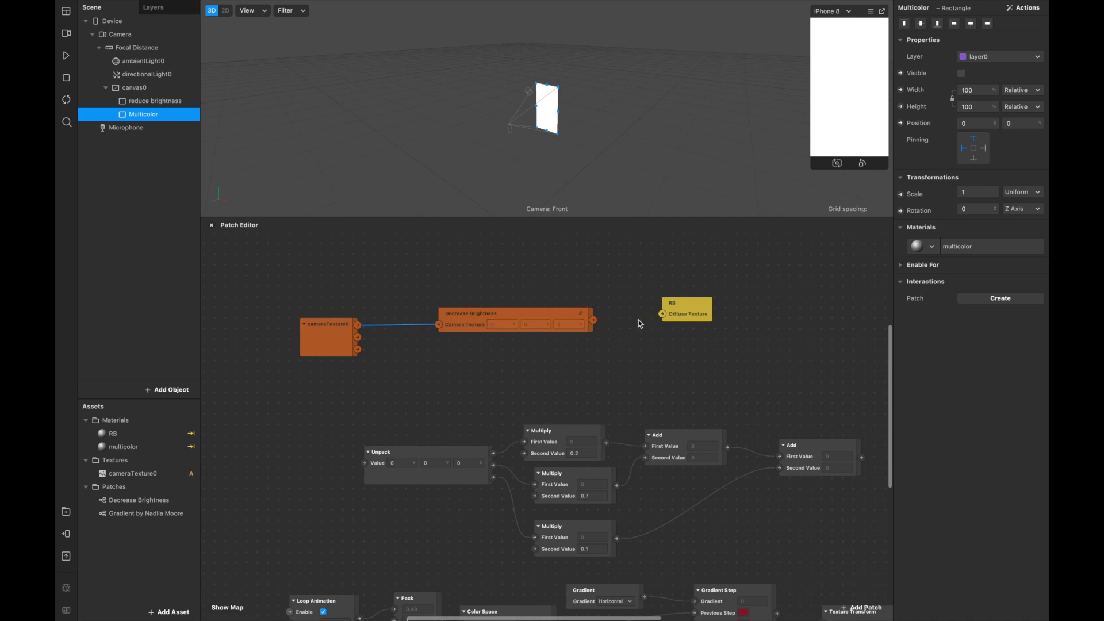
drag(594, 320, 664, 313)
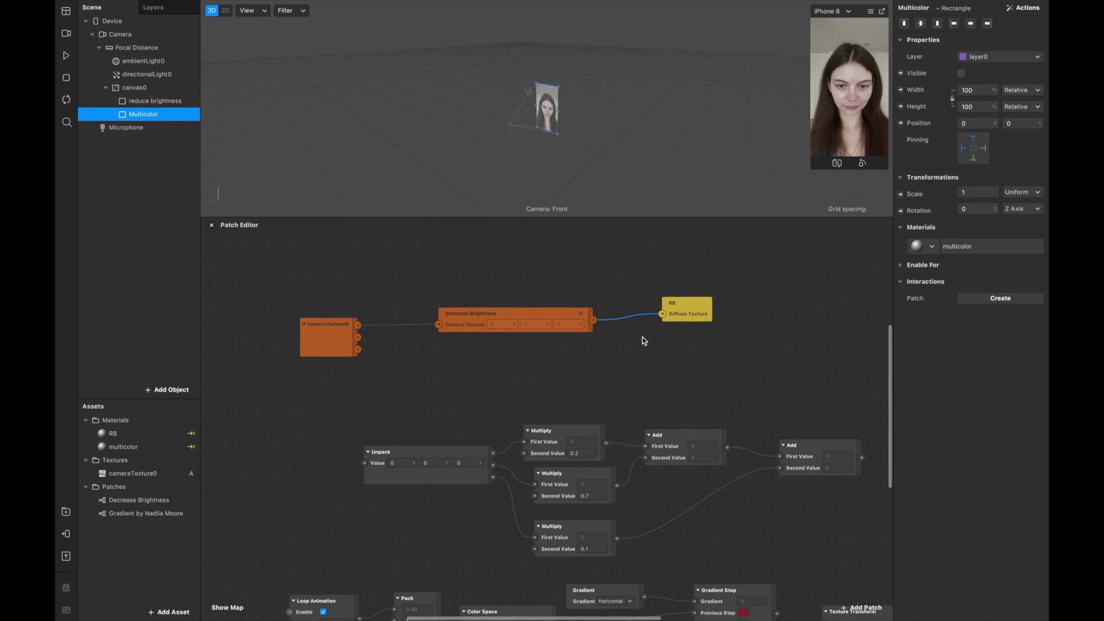
Step: Delete the old Unpack, Multiply and Add nodes
scroll(723, 383, down, 5)
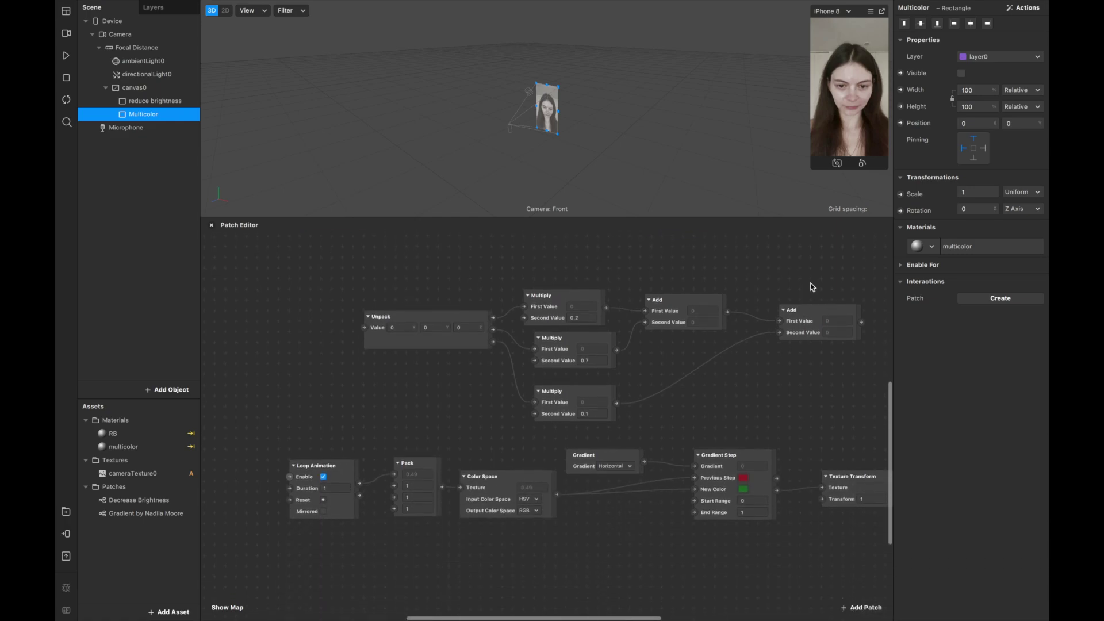
drag(850, 270, 438, 402)
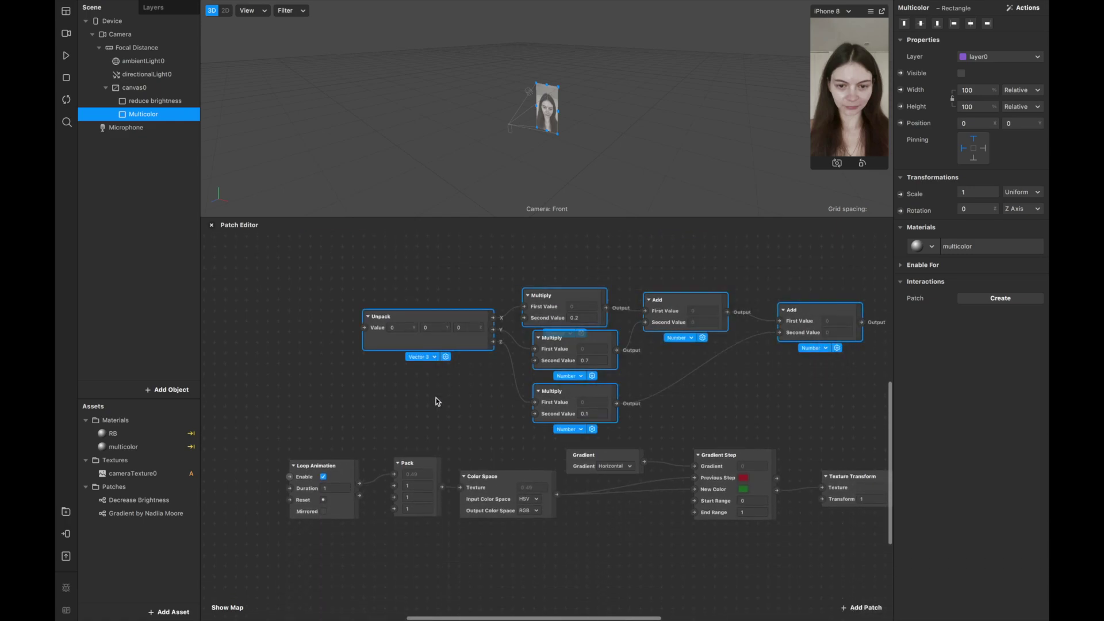
key(Delete)
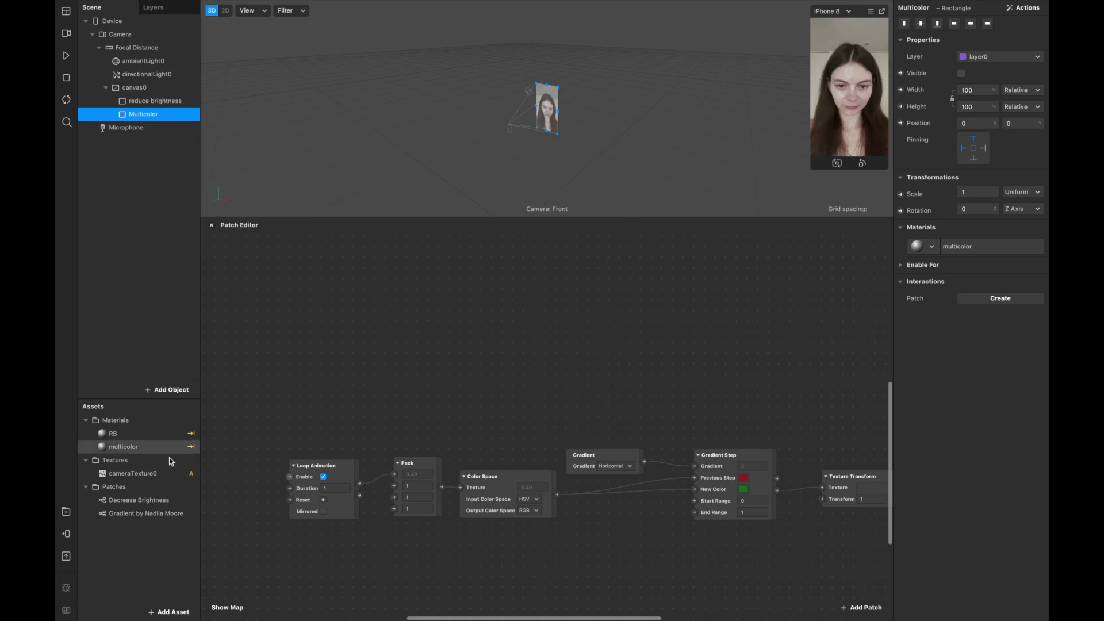
Step: Add the imported Gradient patch and remove the Texture Transform-to-multicolor connection
drag(153, 513, 291, 343)
scroll(291, 344, right, 3)
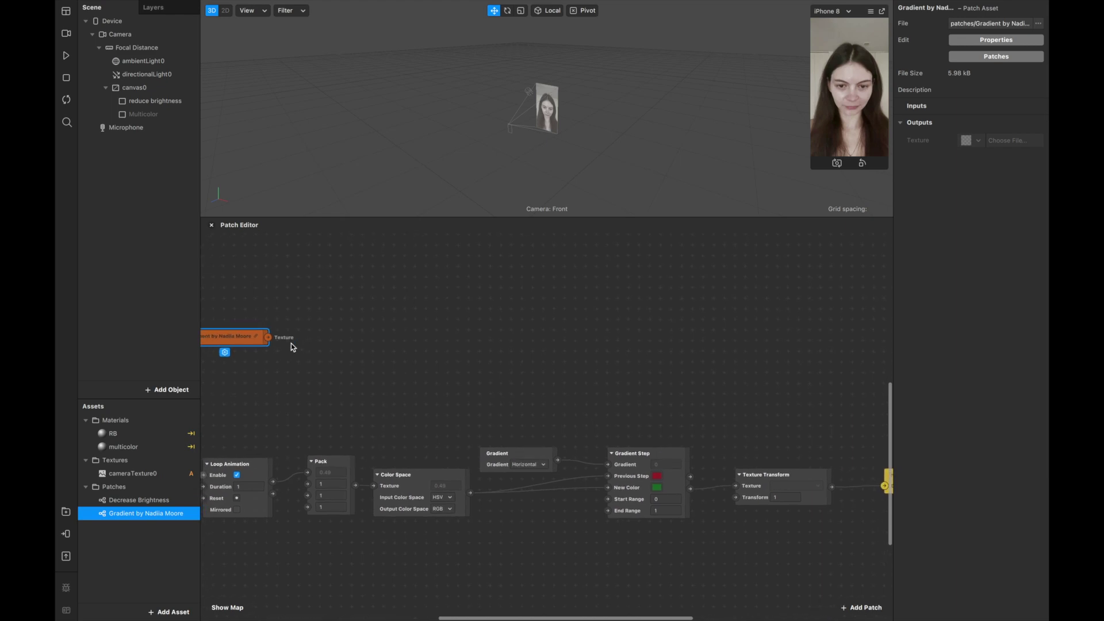
scroll(291, 345, down, 2)
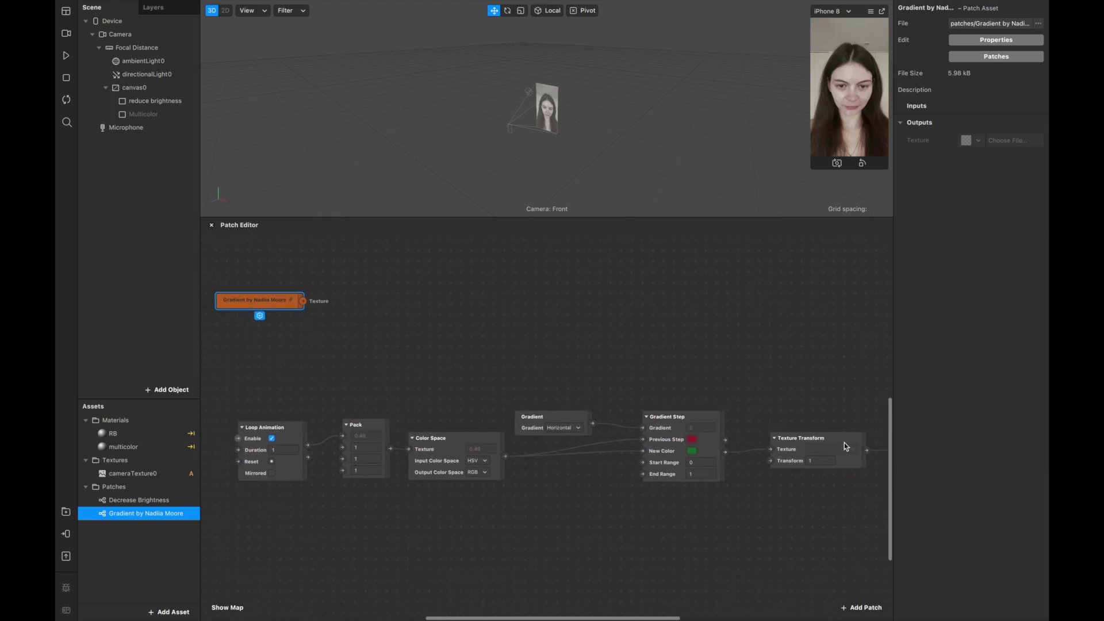
scroll(835, 442, right, 5)
scroll(835, 442, up, 2)
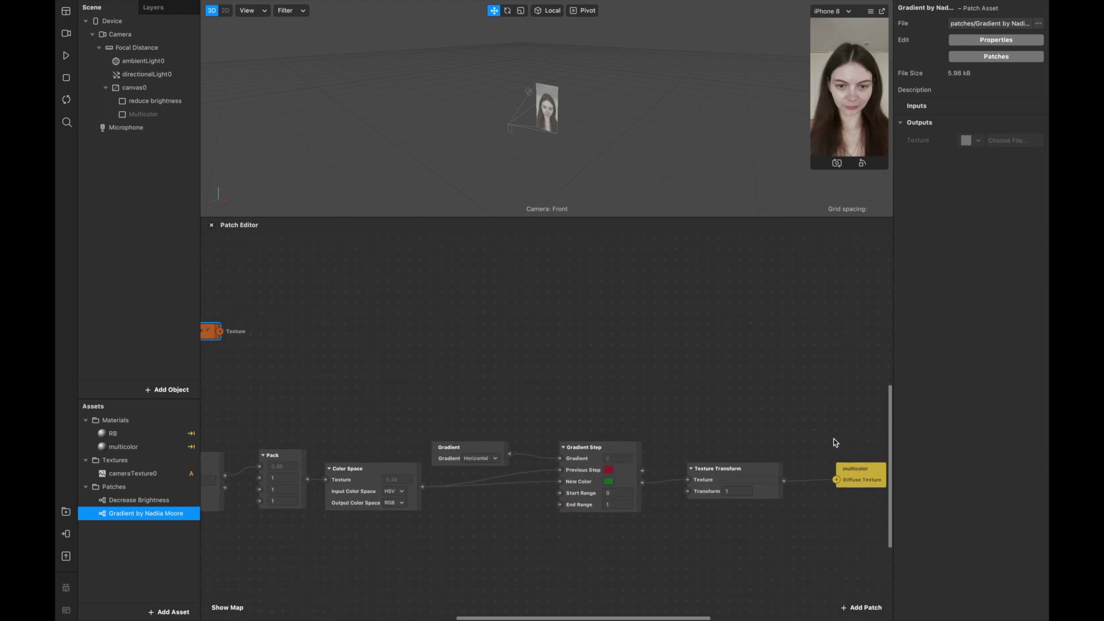
click(808, 480)
key(BackSpace)
Step: Make Multicolor visible again and wire the Gradient output into multicolor's Diffuse Texture
drag(856, 478, 313, 338)
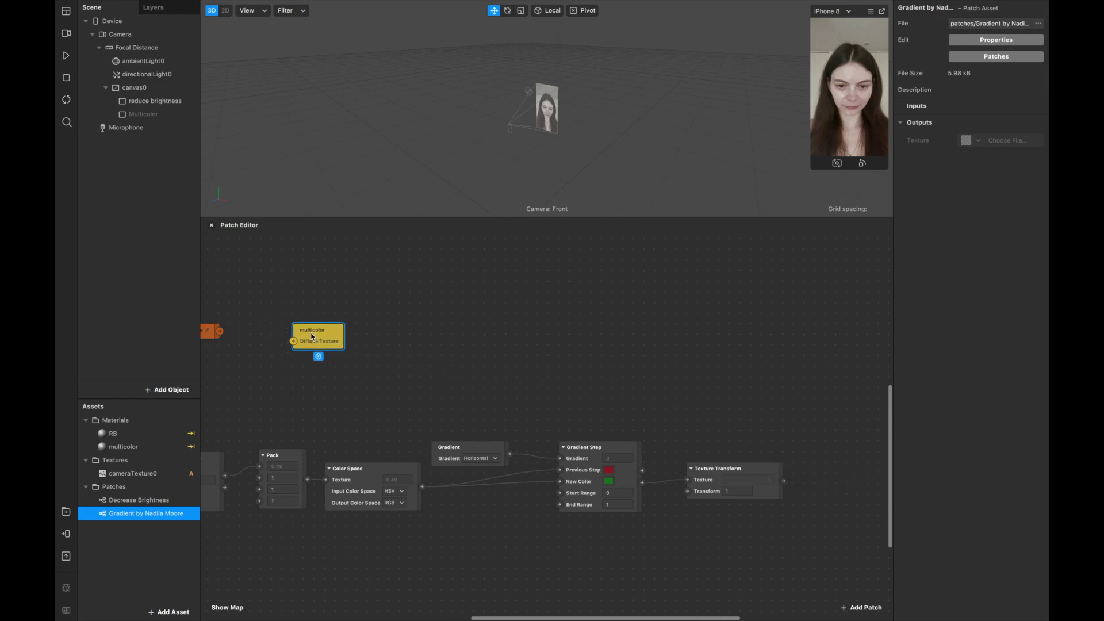
scroll(312, 336, left, 5)
scroll(313, 336, left, 2)
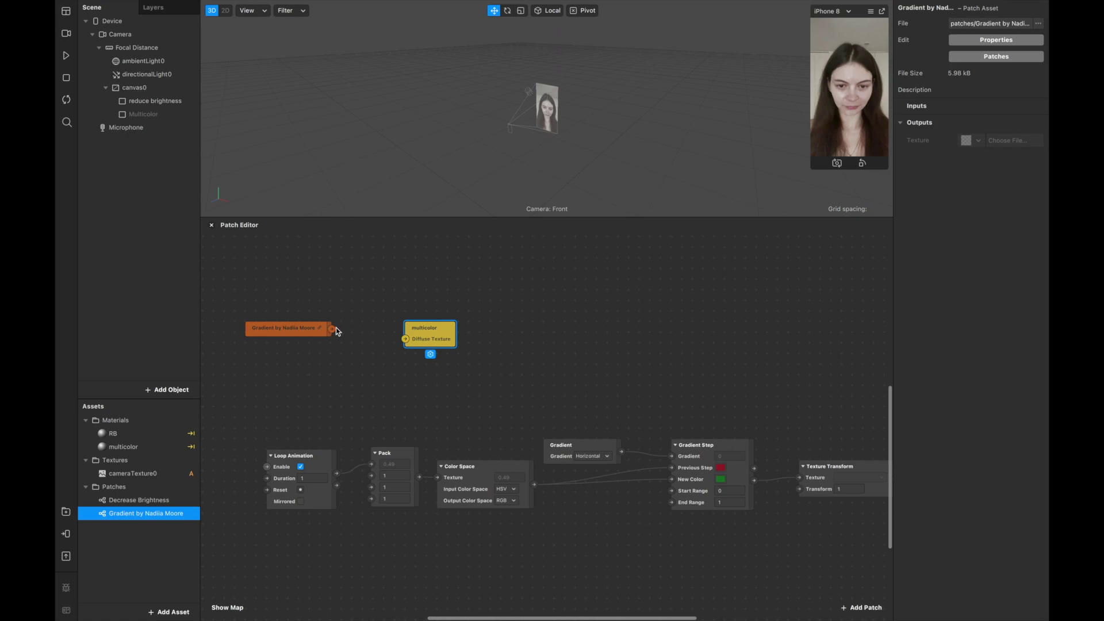
click(144, 114)
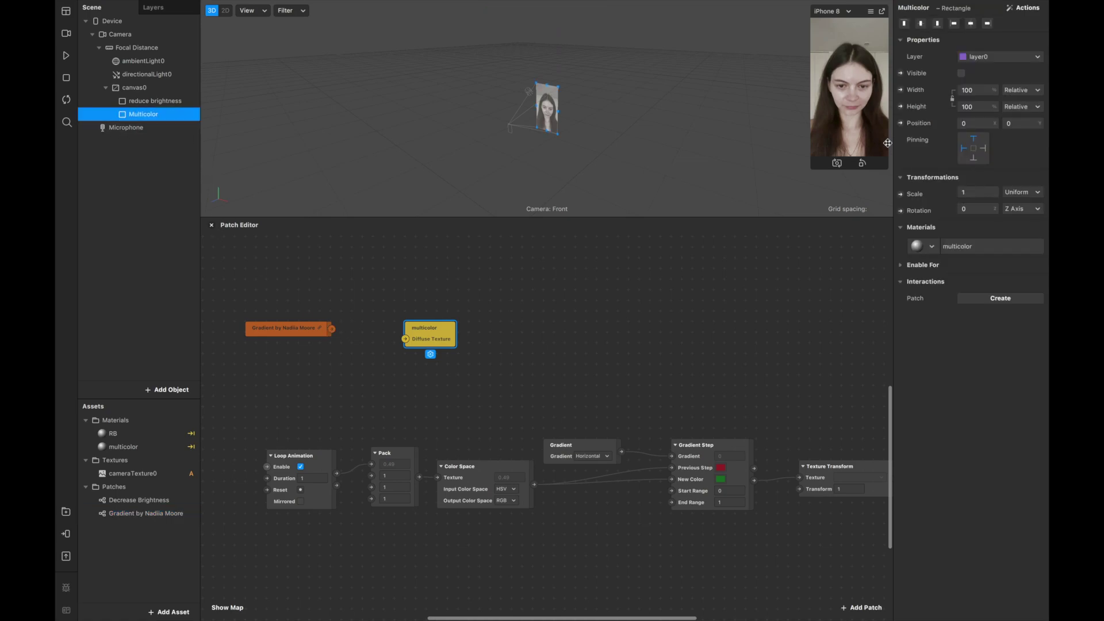
click(961, 73)
click(345, 339)
drag(414, 346, 407, 340)
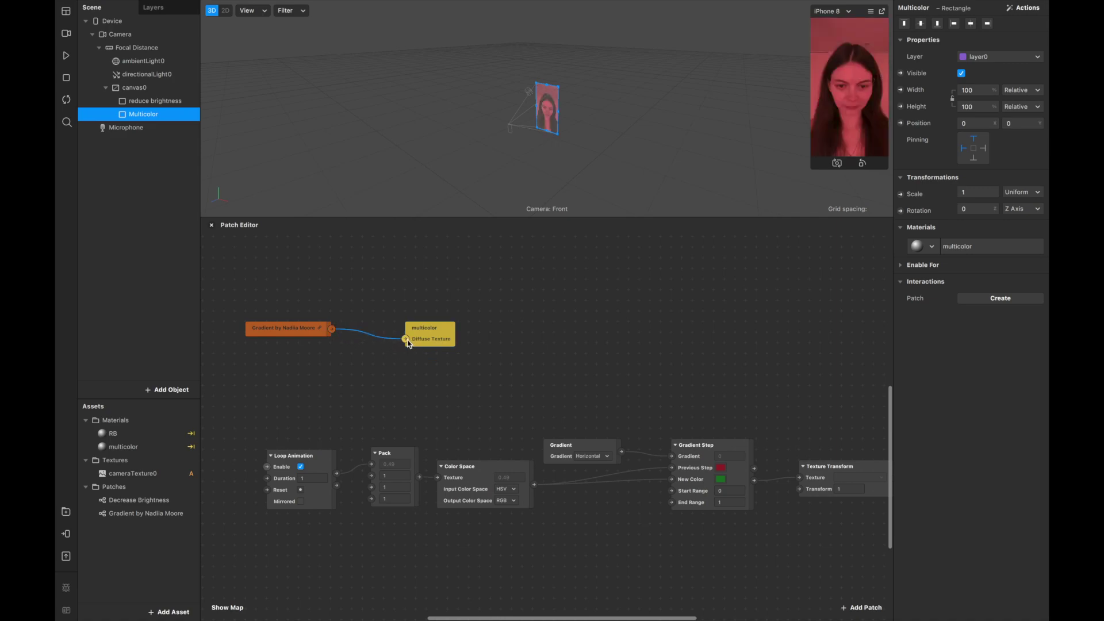
Step: Play the preview and delete the six old Loop Animation-to-Texture Transform nodes
click(66, 55)
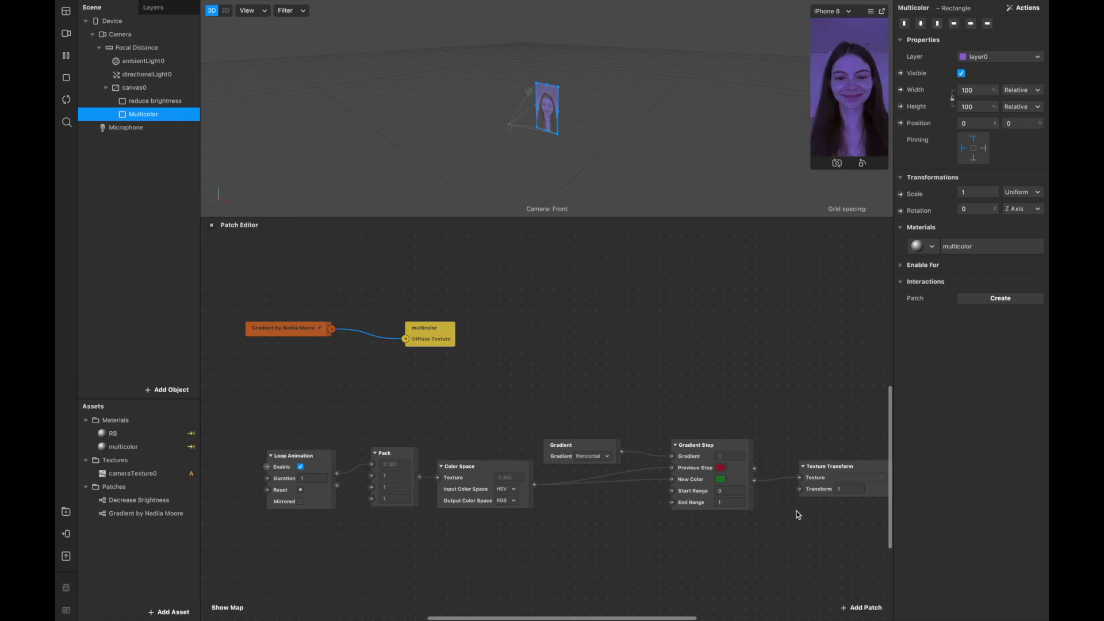
scroll(799, 510, down, 2)
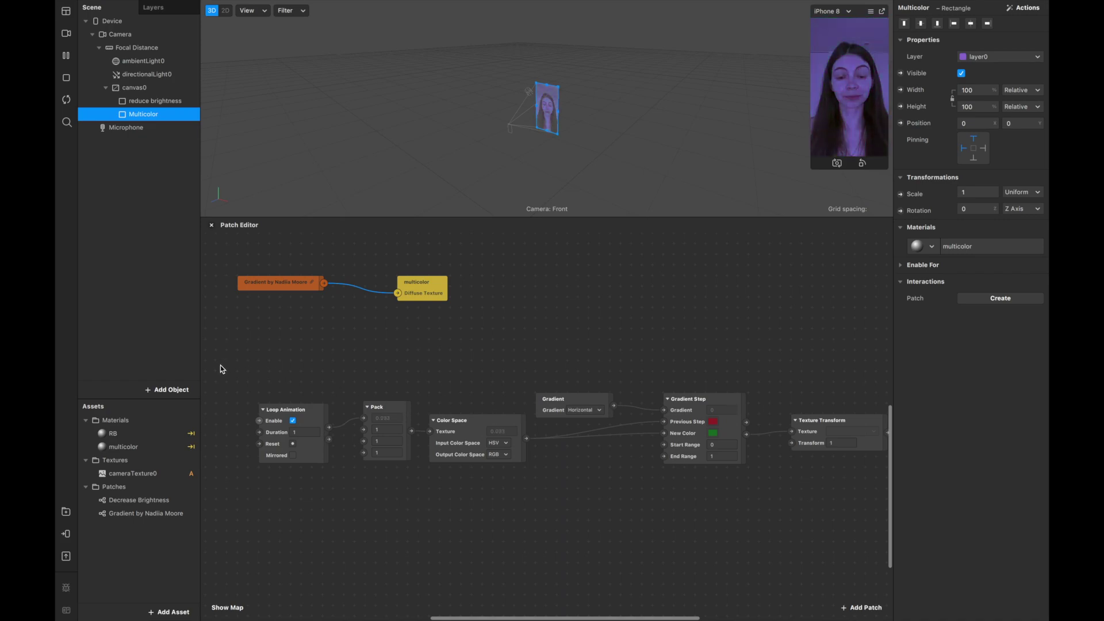
drag(233, 375, 841, 537)
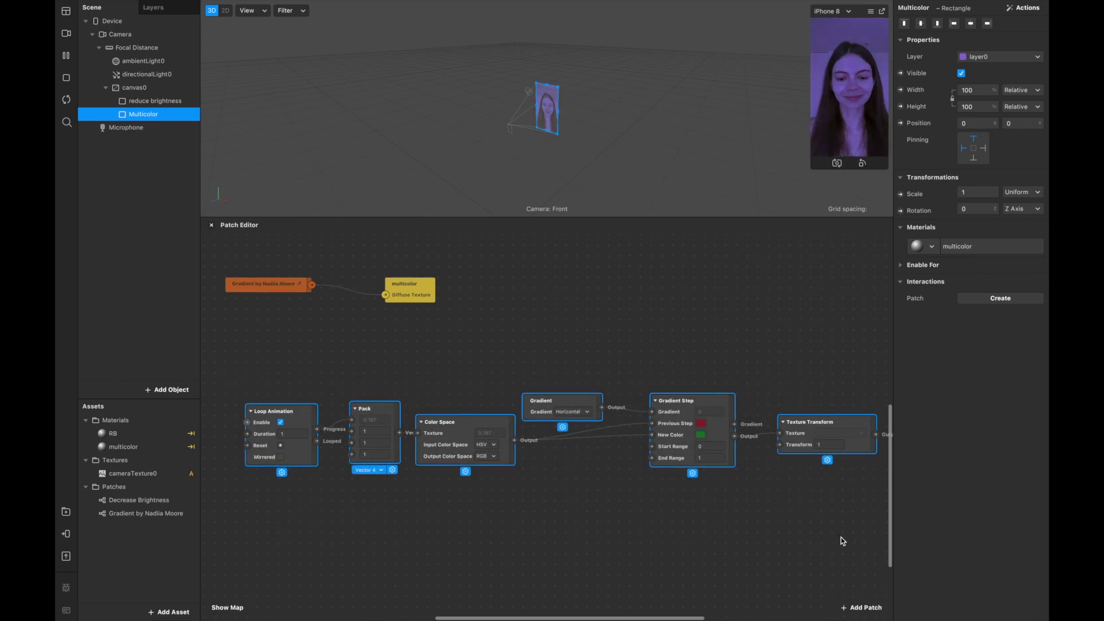
scroll(841, 538, right, 2)
key(Delete)
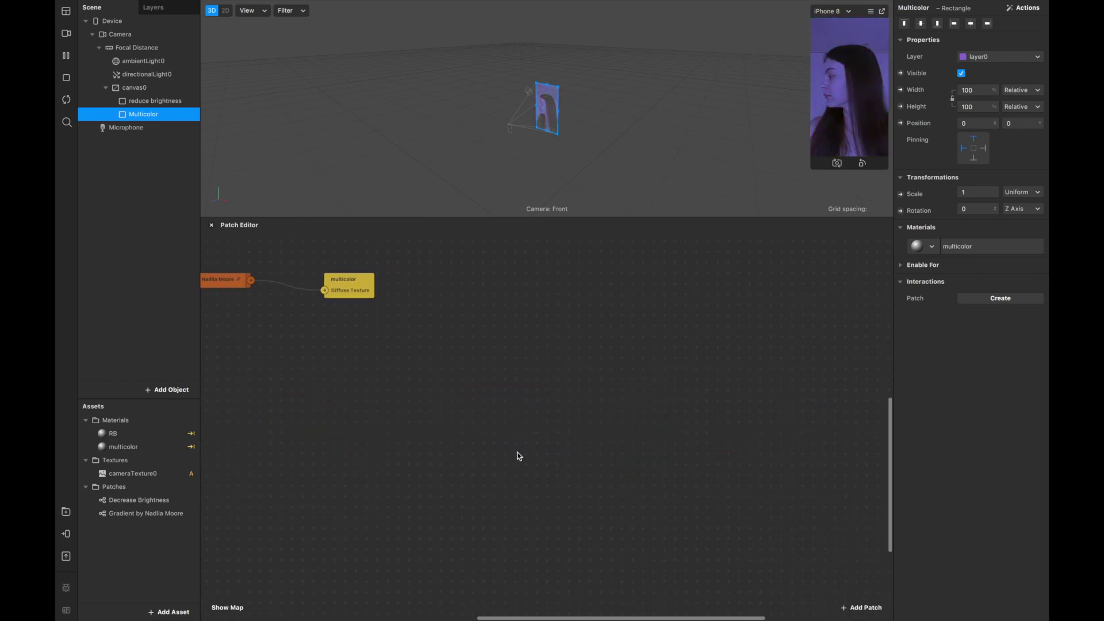
Step: Move the Gradient patch under Decrease Brightness and line up multicolor beside it
scroll(519, 456, left, 7)
scroll(519, 456, up, 4)
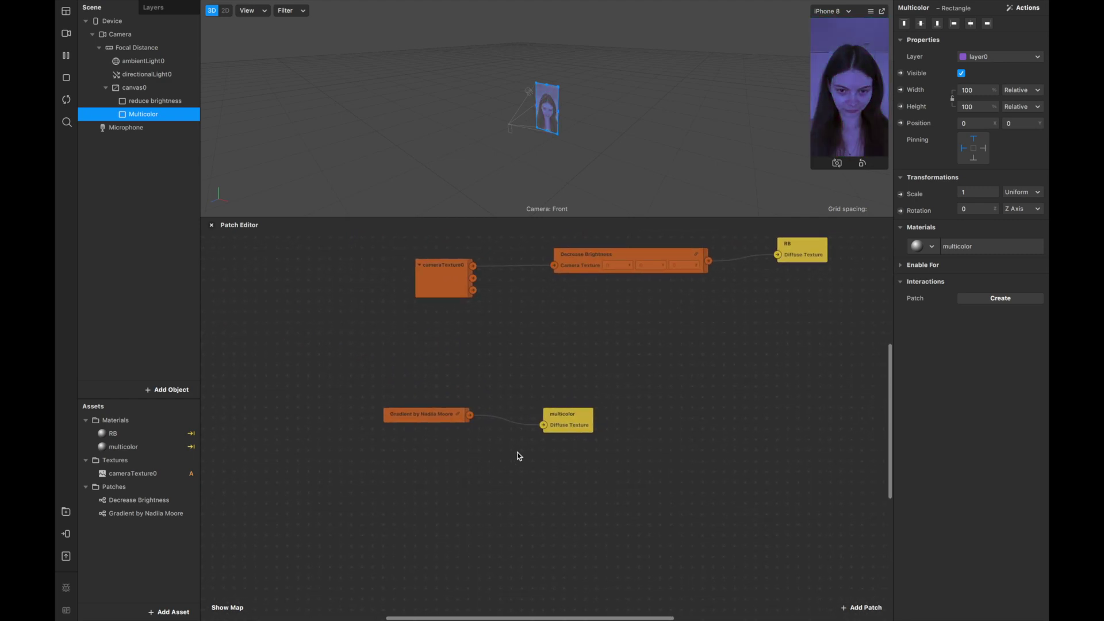
drag(440, 413, 472, 338)
drag(579, 412, 586, 325)
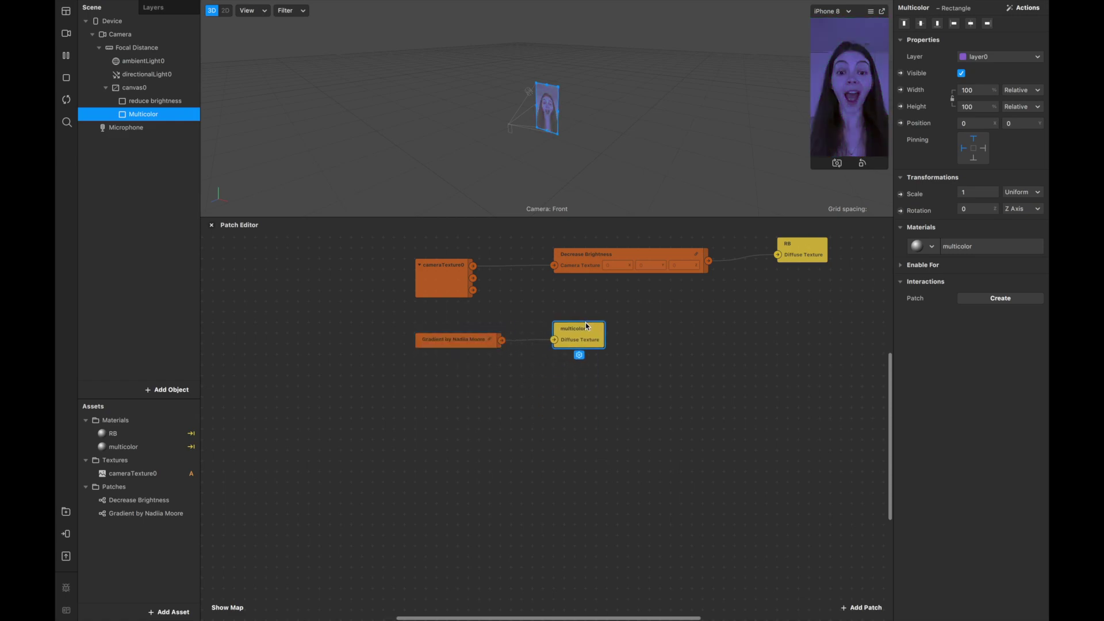